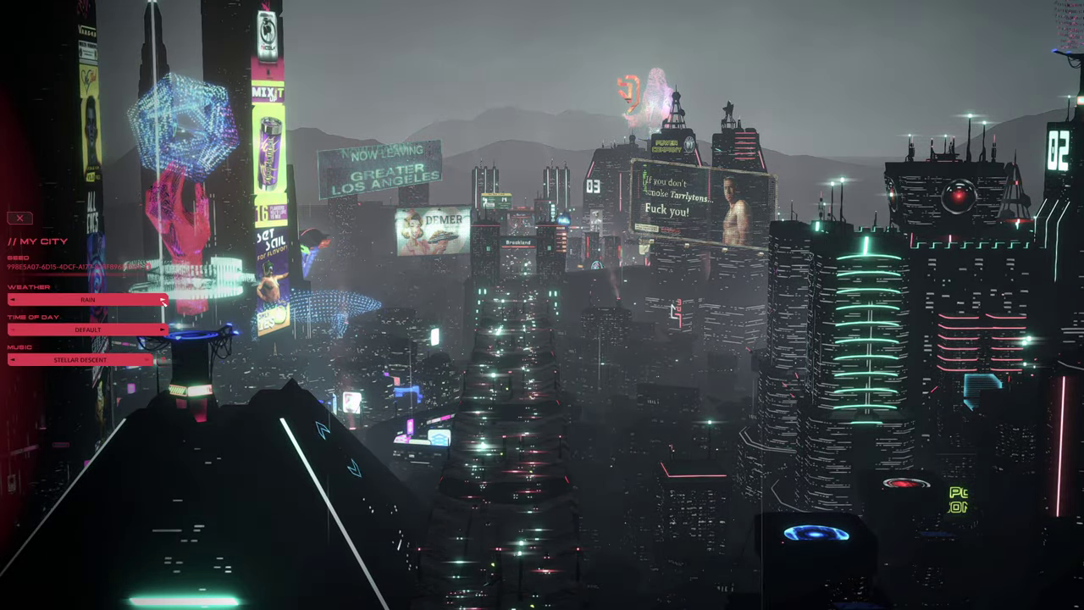
Cycle the weather through Rain, Heavy Rain and Low Fog, then back to Default
click(162, 300)
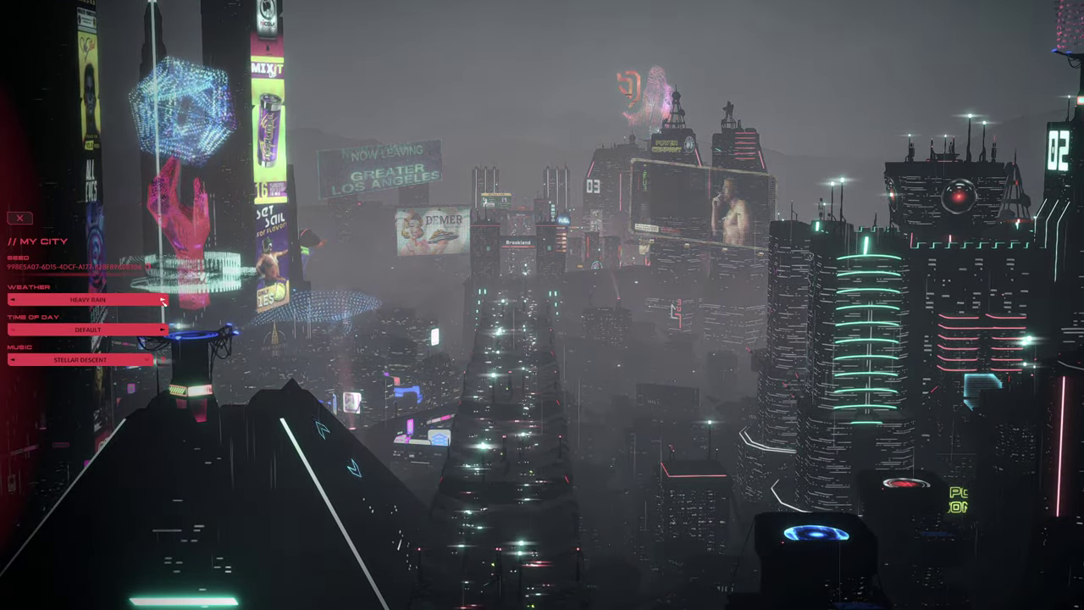
click(162, 300)
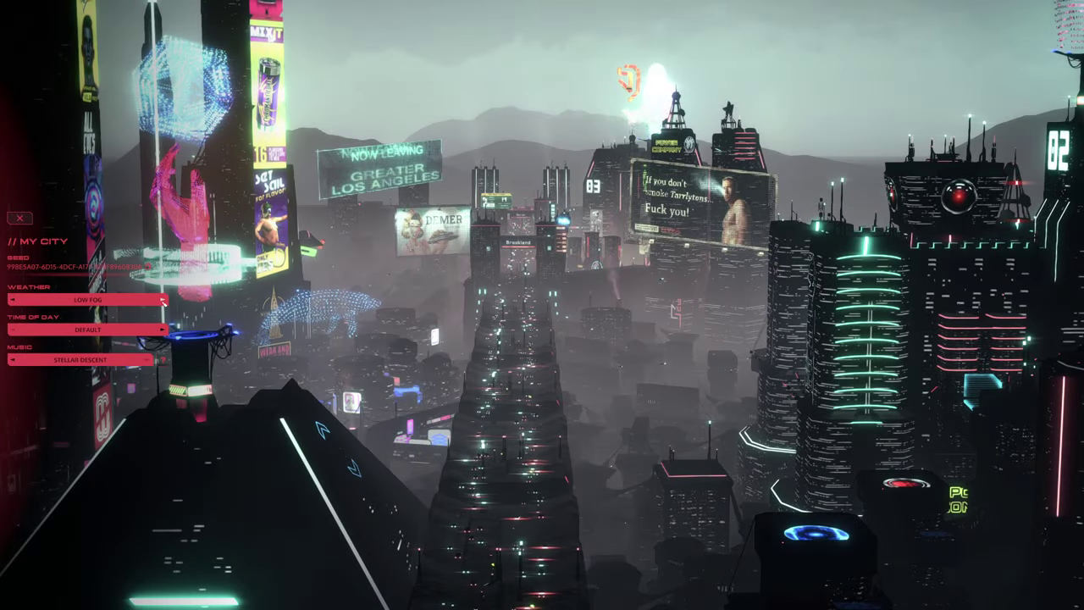
click(161, 300)
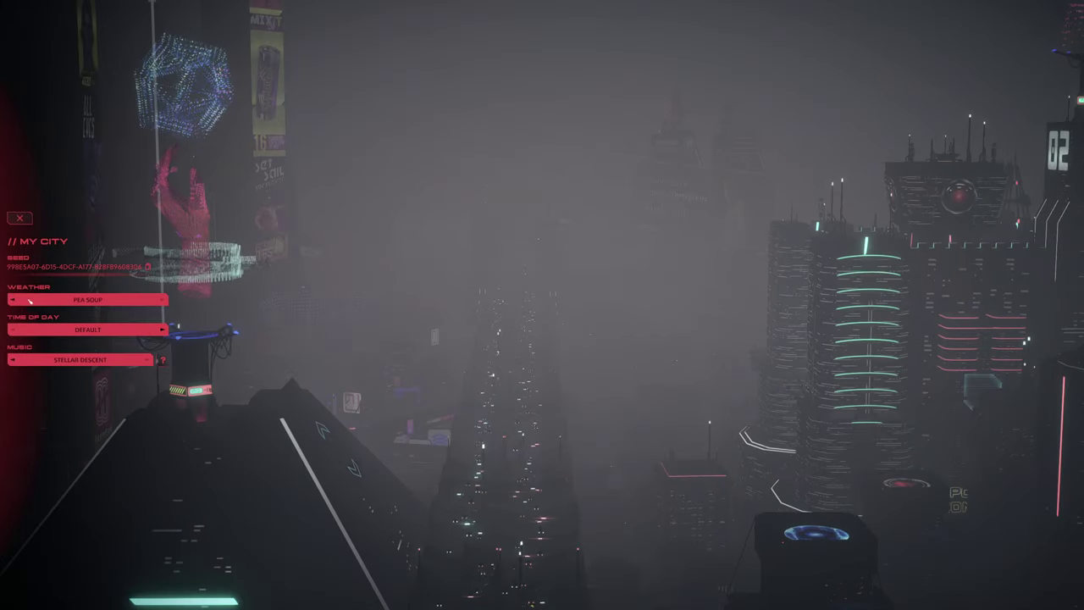
click(13, 301)
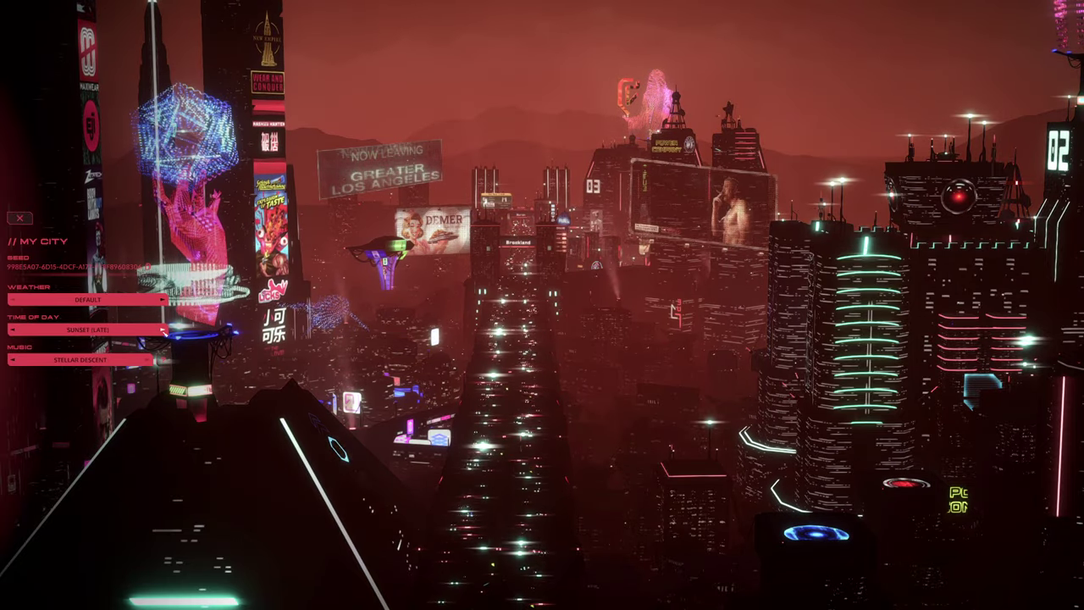
Set the time of day to Night, after briefly trying Dawn
click(164, 328)
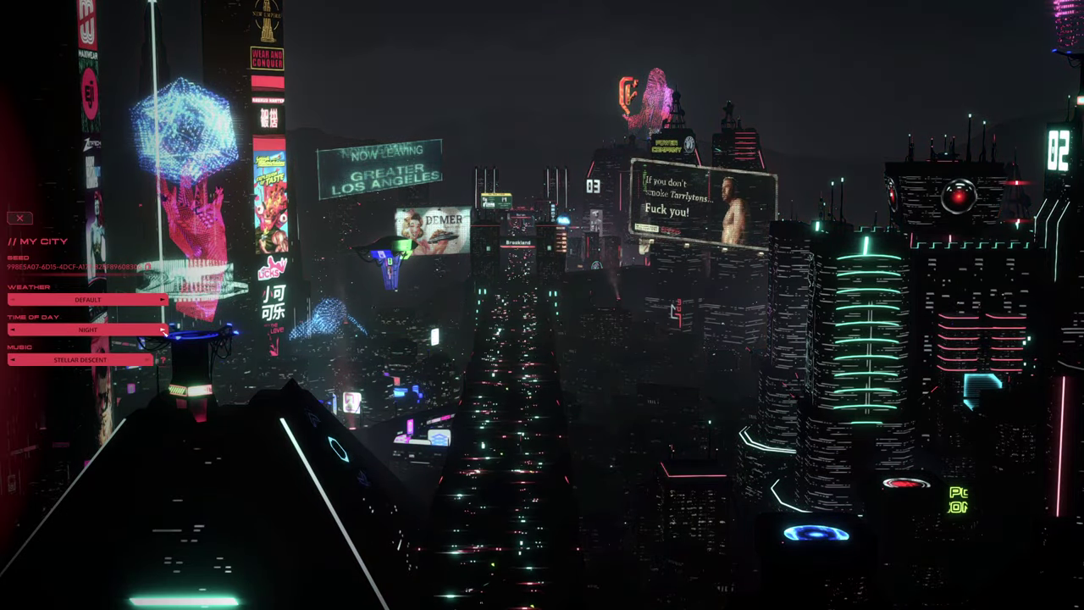
click(164, 328)
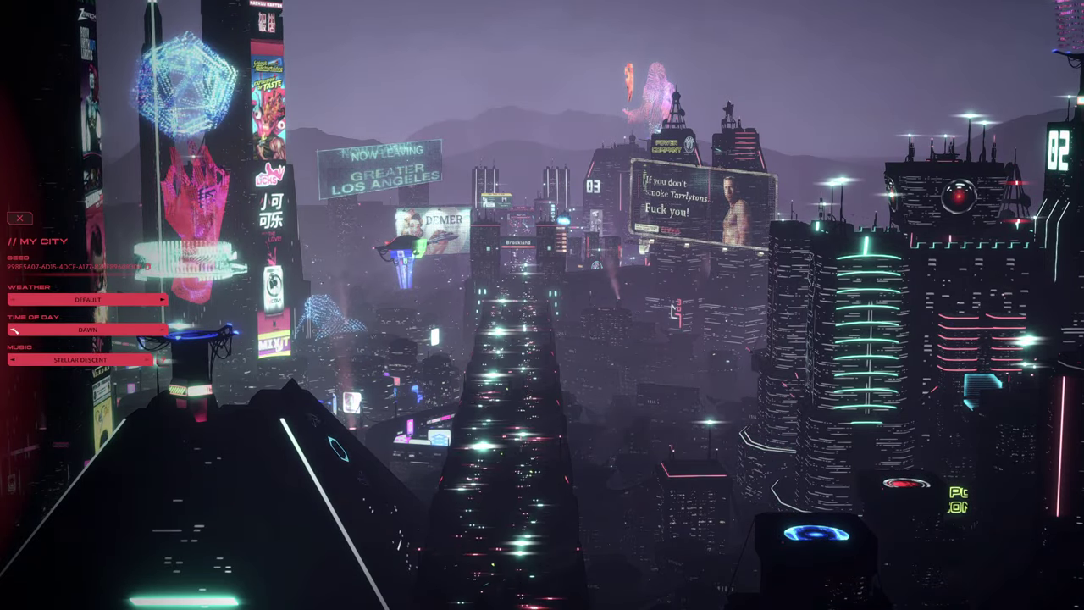
click(163, 330)
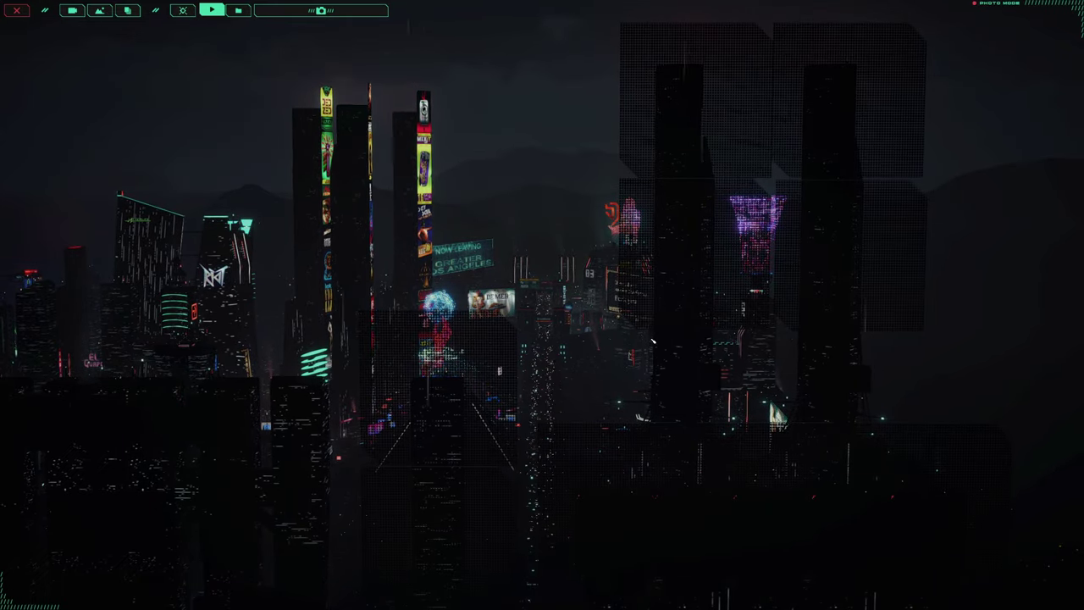
Fly the photo-mode camera back, then forward toward the skyline
key(s)
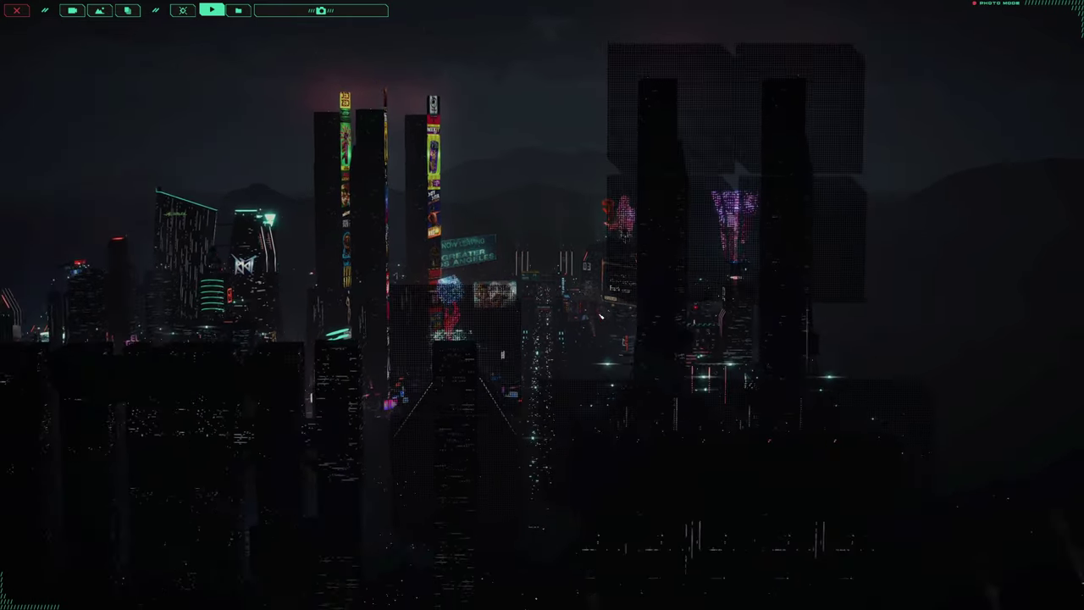
key(w)
key(w)
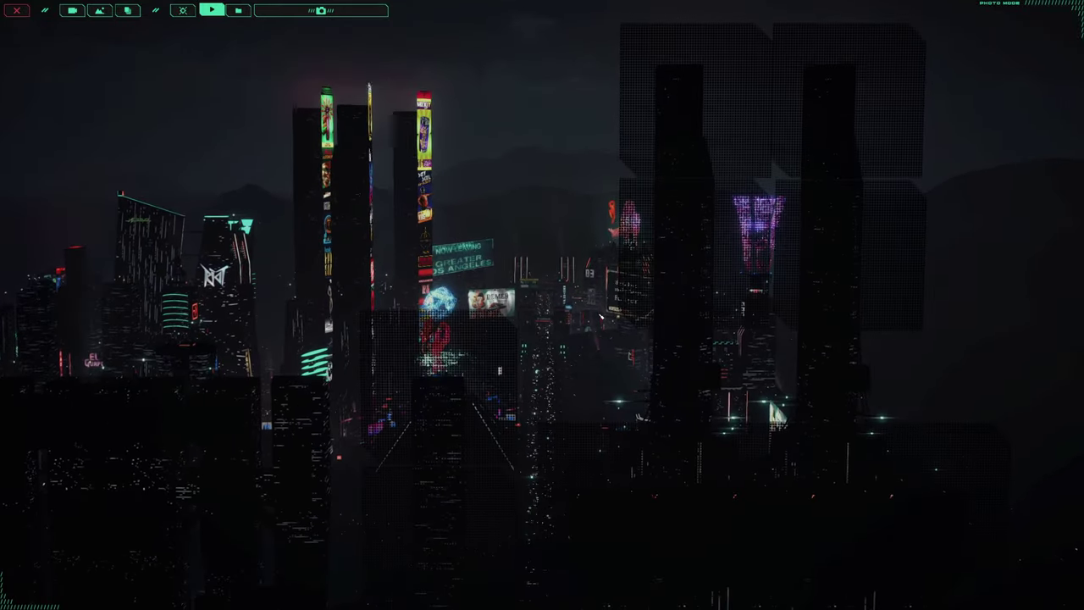
key(w)
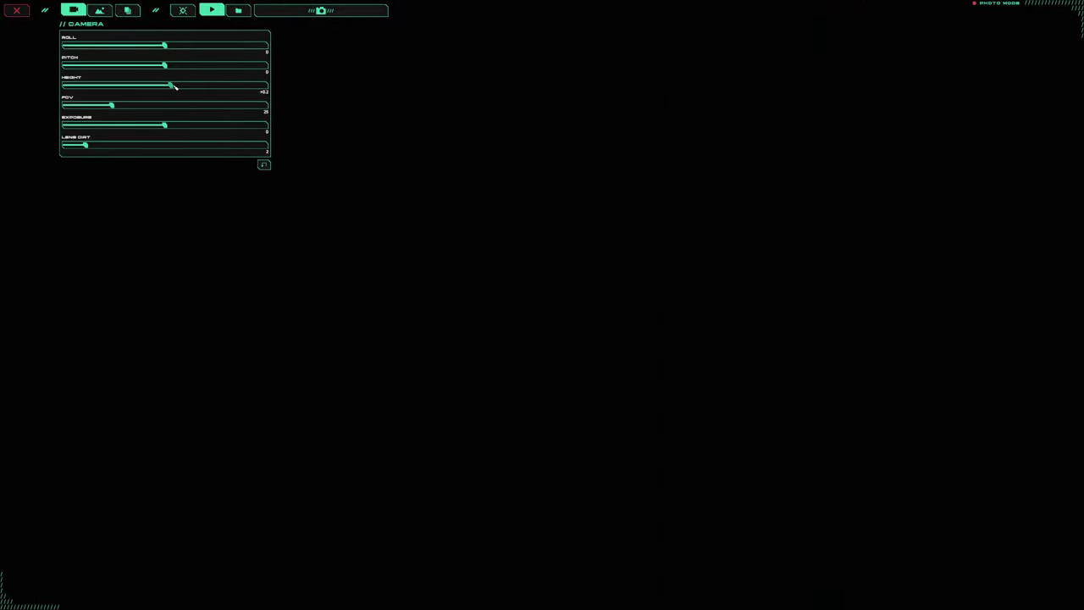
Raise the camera height to +2.4 and tilt the pitch slightly upward
drag(174, 86, 221, 90)
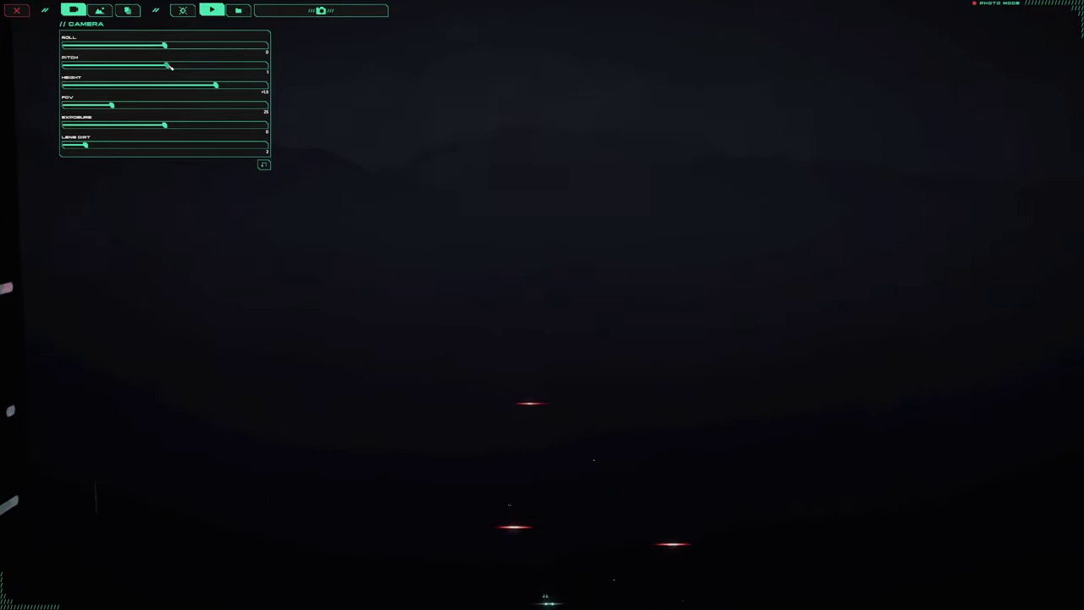
drag(170, 66, 176, 68)
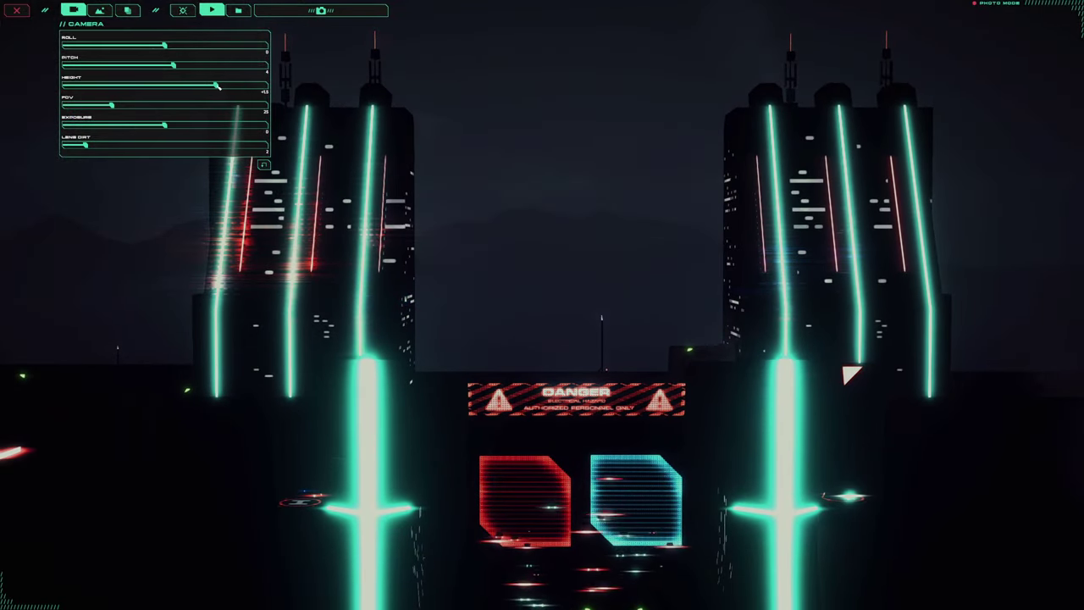
drag(216, 86, 238, 86)
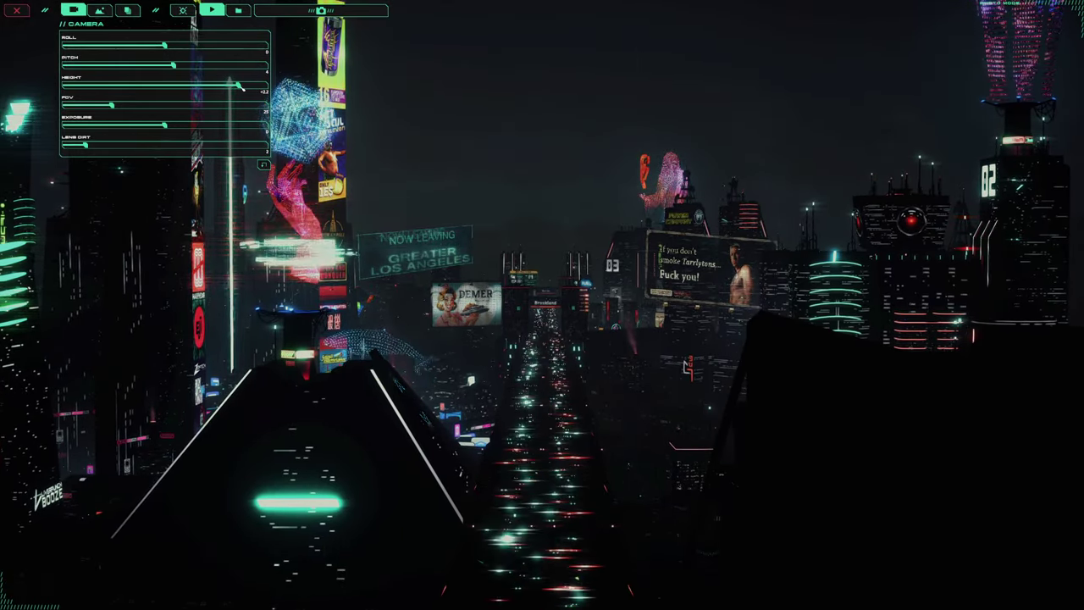
drag(239, 84, 246, 87)
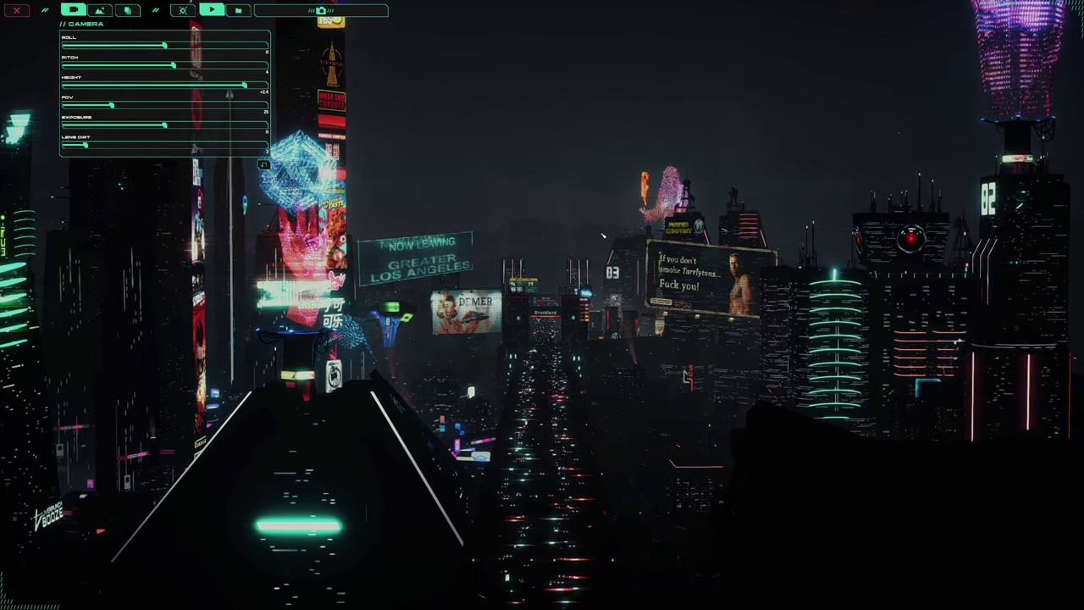
Fly the camera forward and left into the city
key(w)
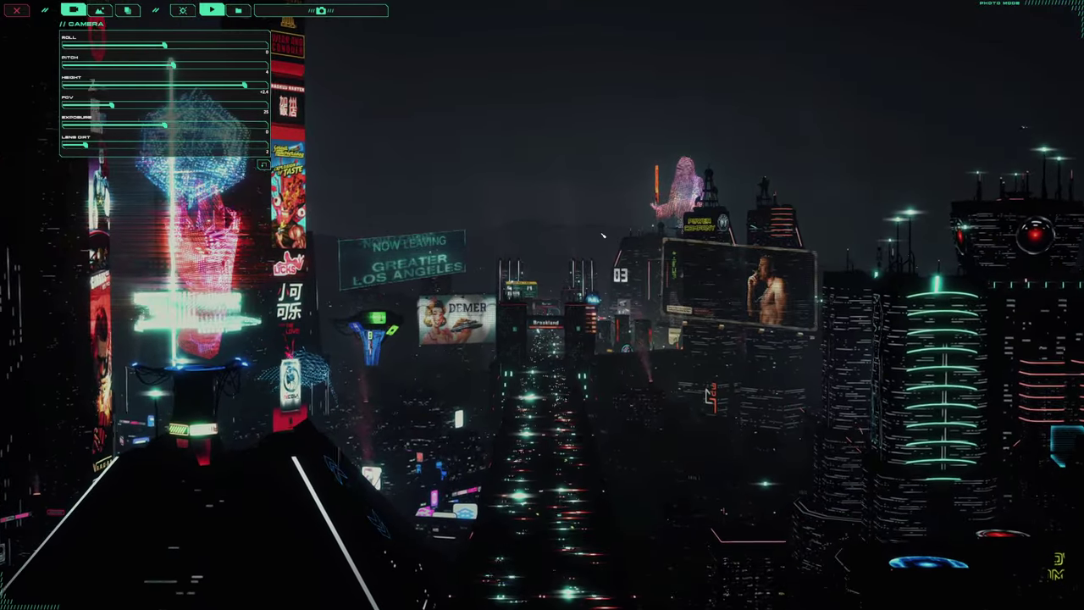
key(w)
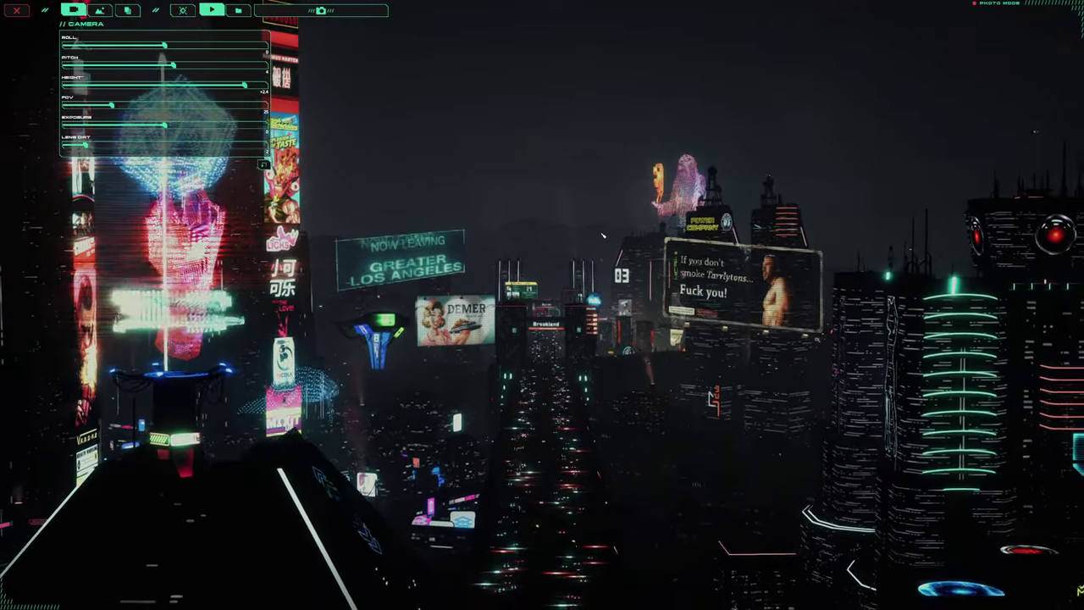
key(a)
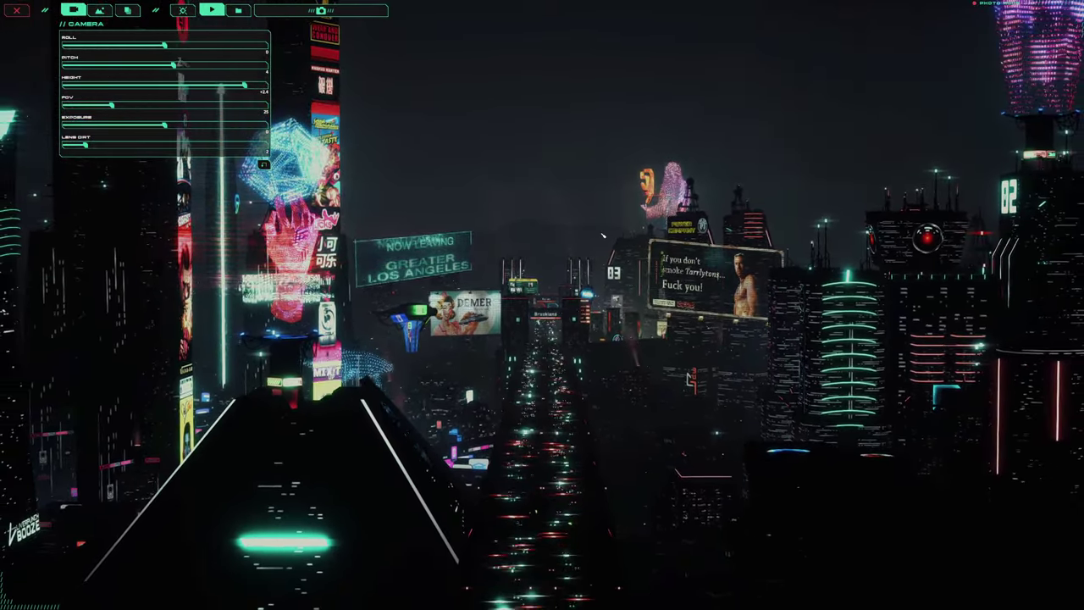
key(a)
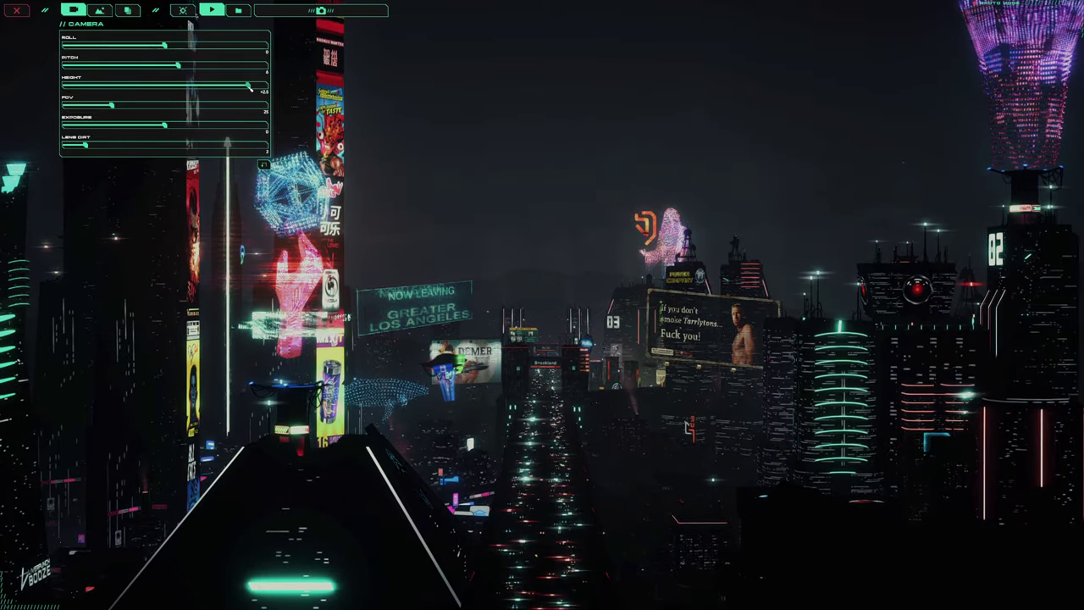
key(w)
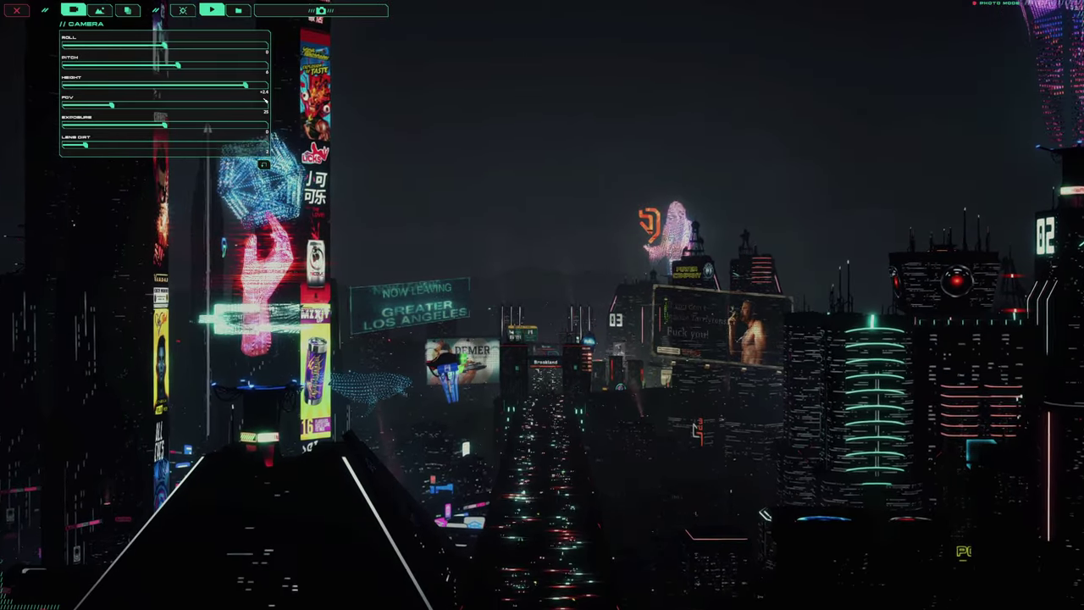
key(w)
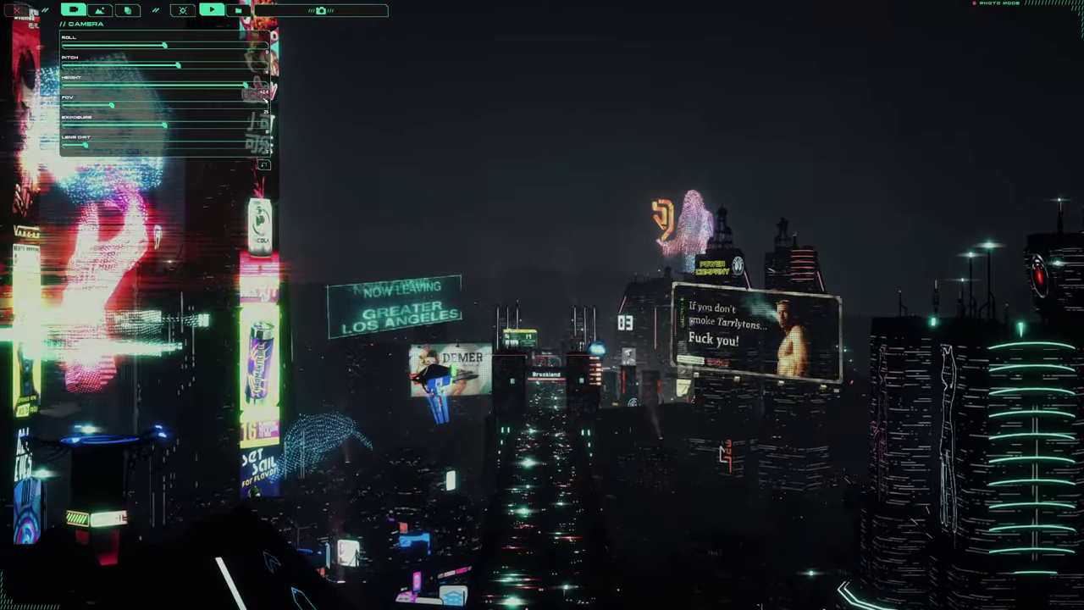
key(w)
Set lens dirt to 0 and fly the camera forward to the DANGER sign towers
drag(84, 145, 64, 145)
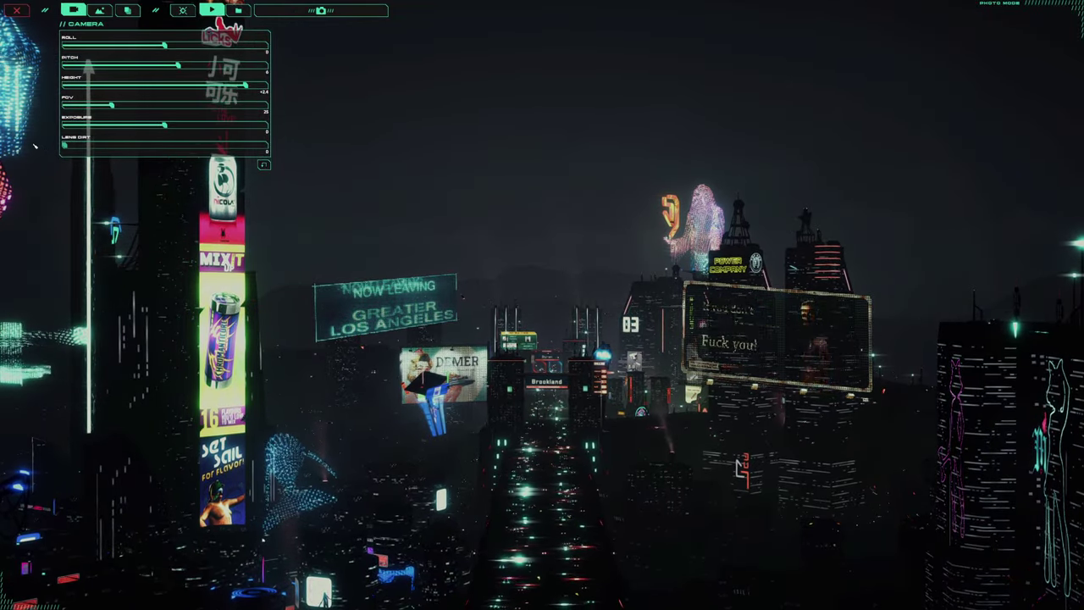
key(w)
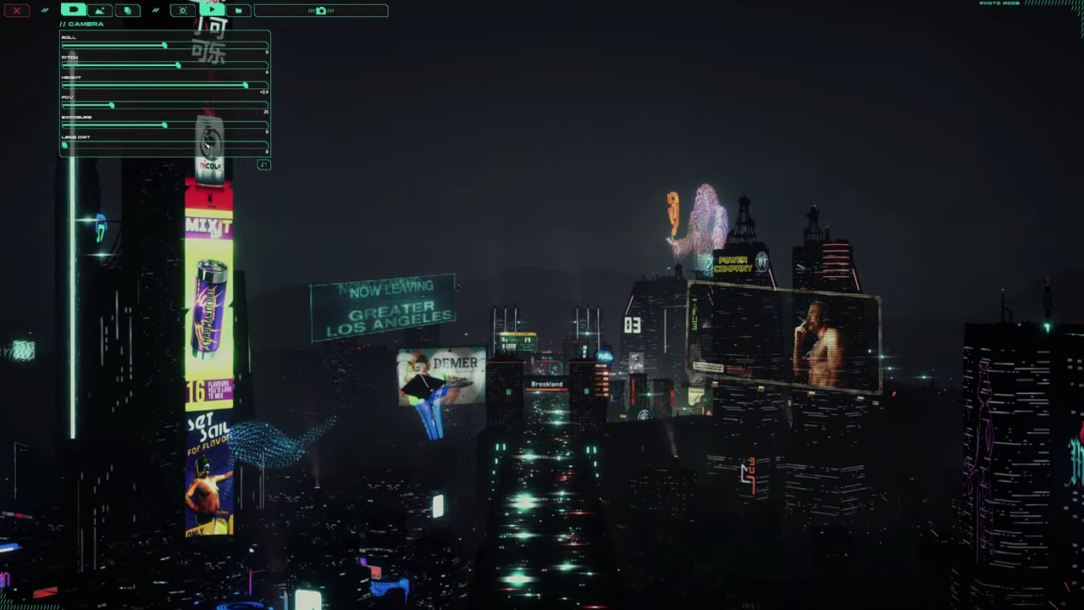
key(w)
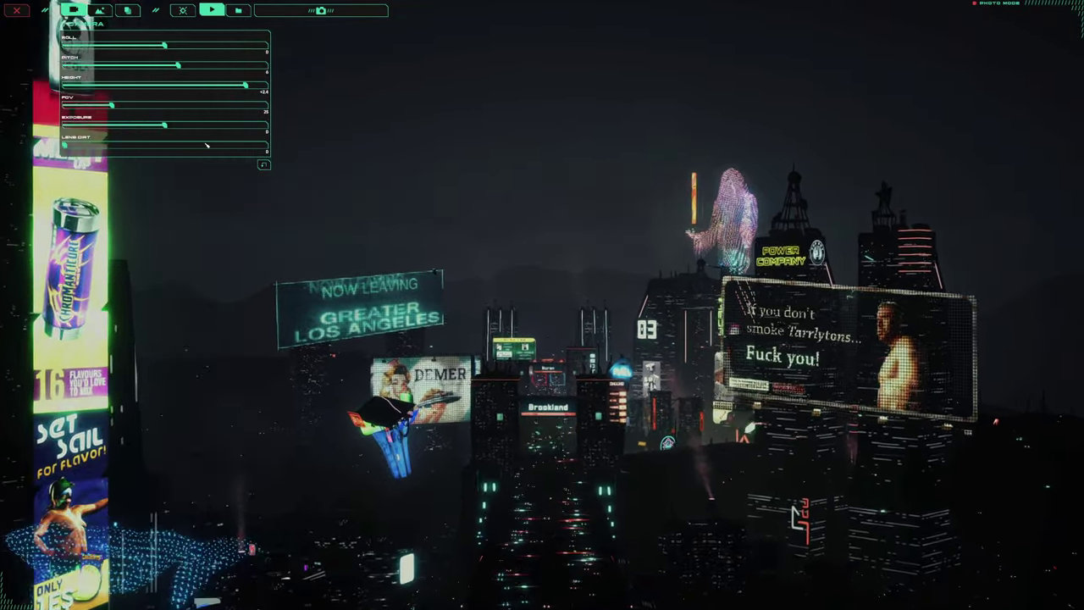
key(w)
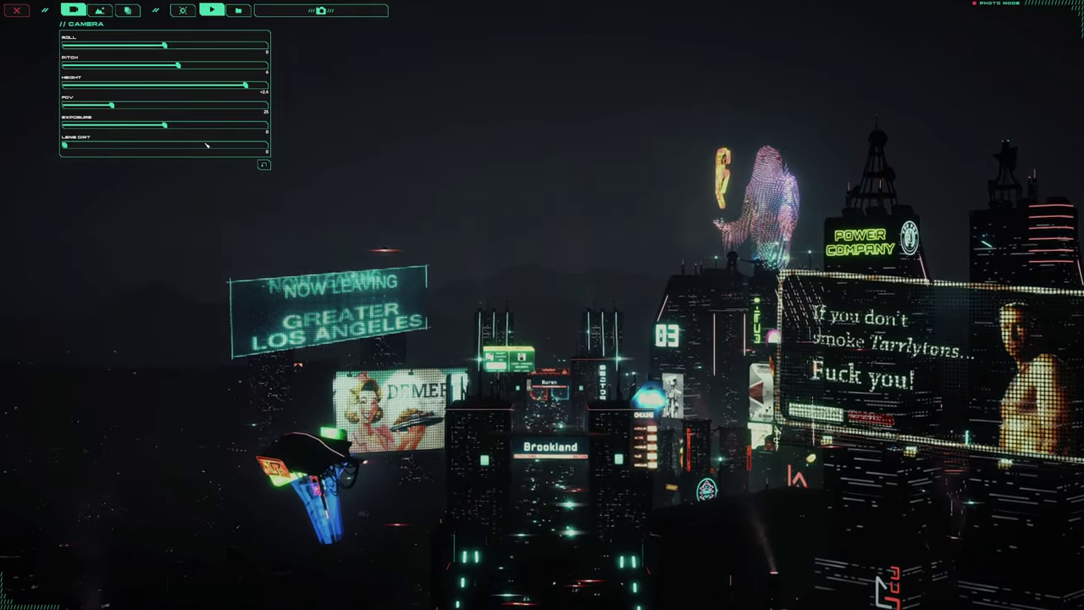
key(w)
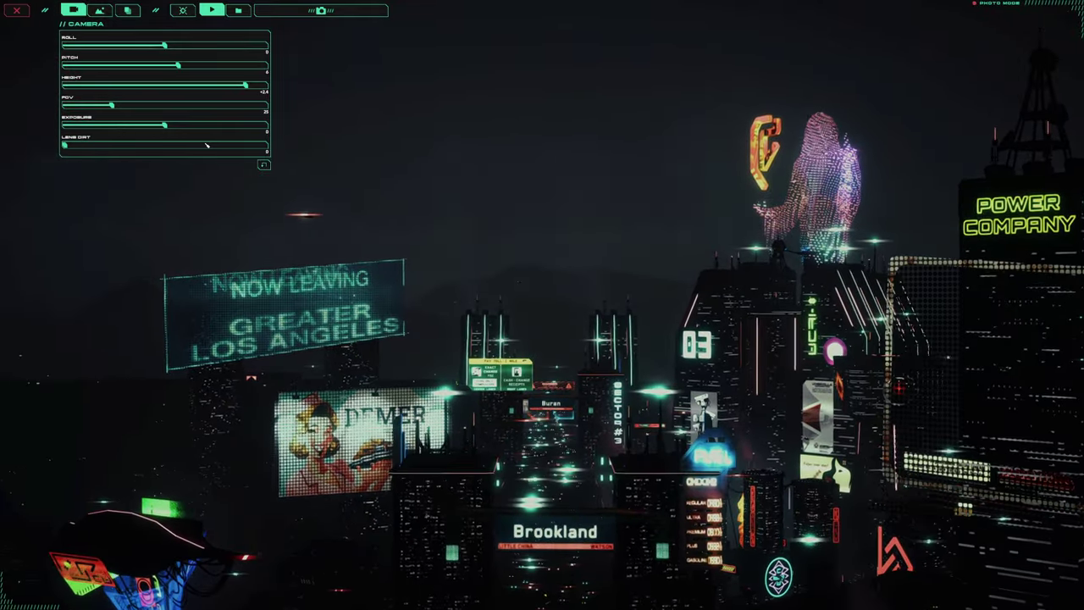
key(w)
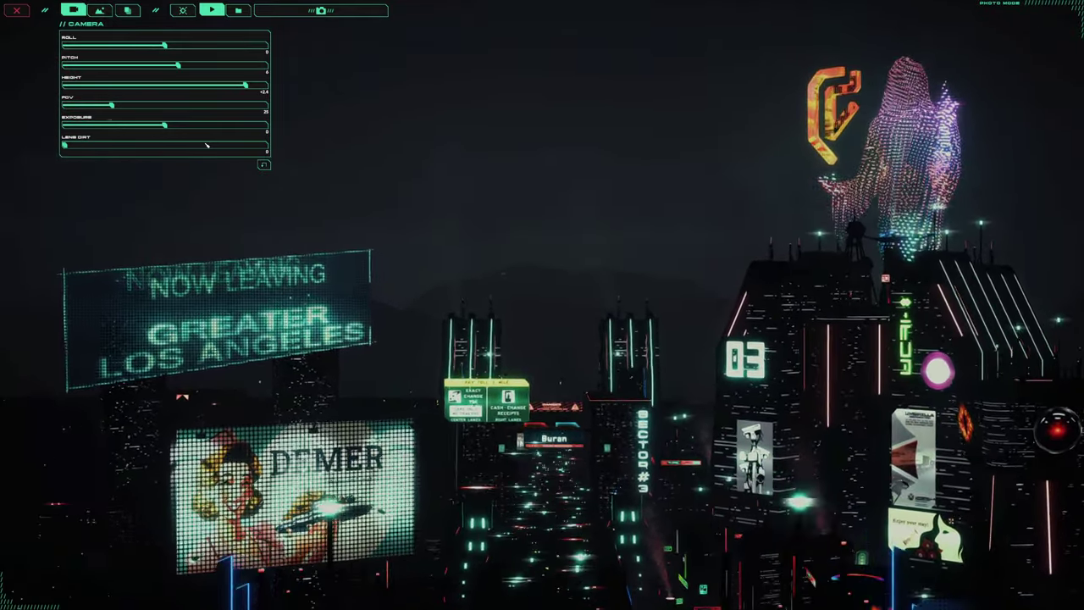
key(w)
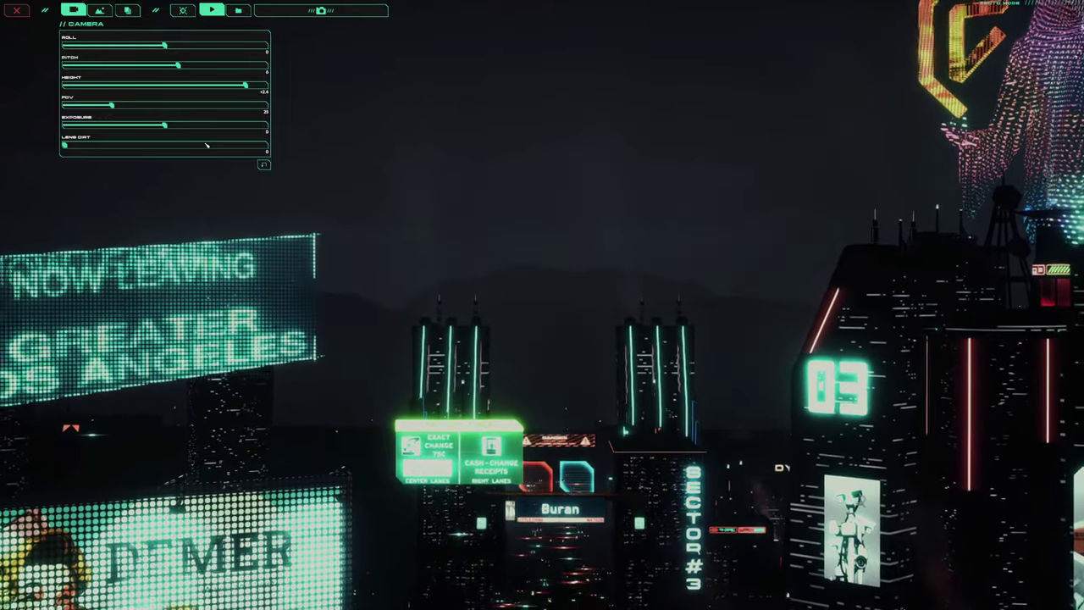
key(w)
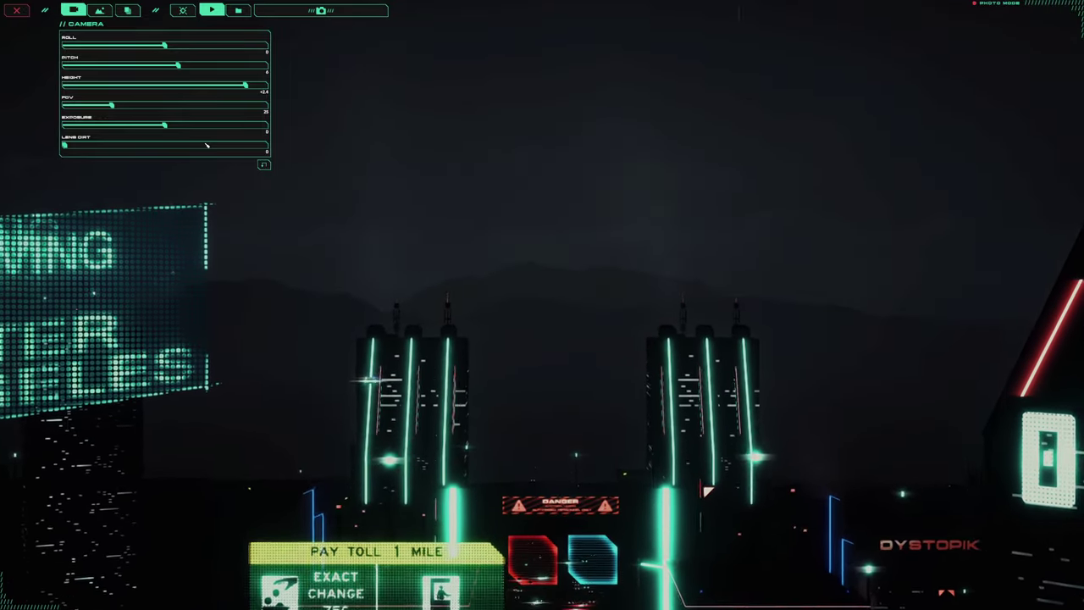
key(w)
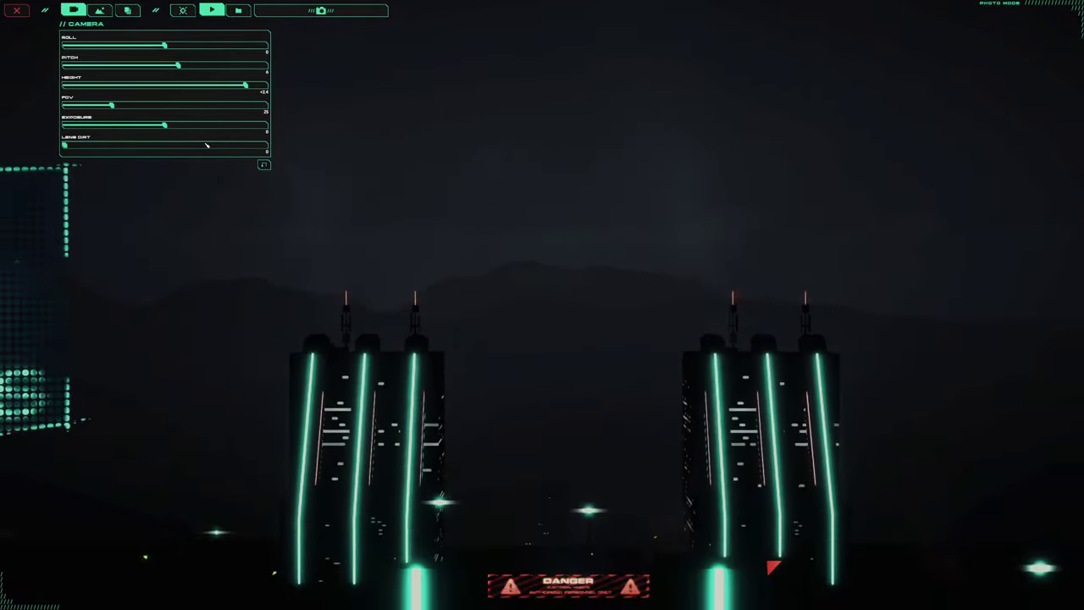
Pull the camera back and right for a wide view of the skyline
key(s)
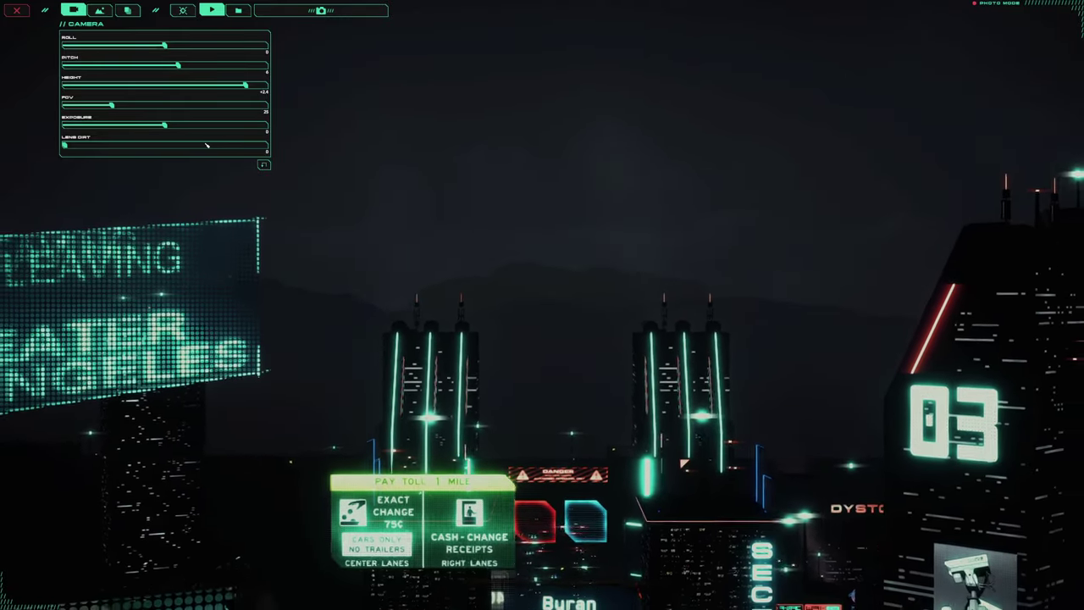
key(s)
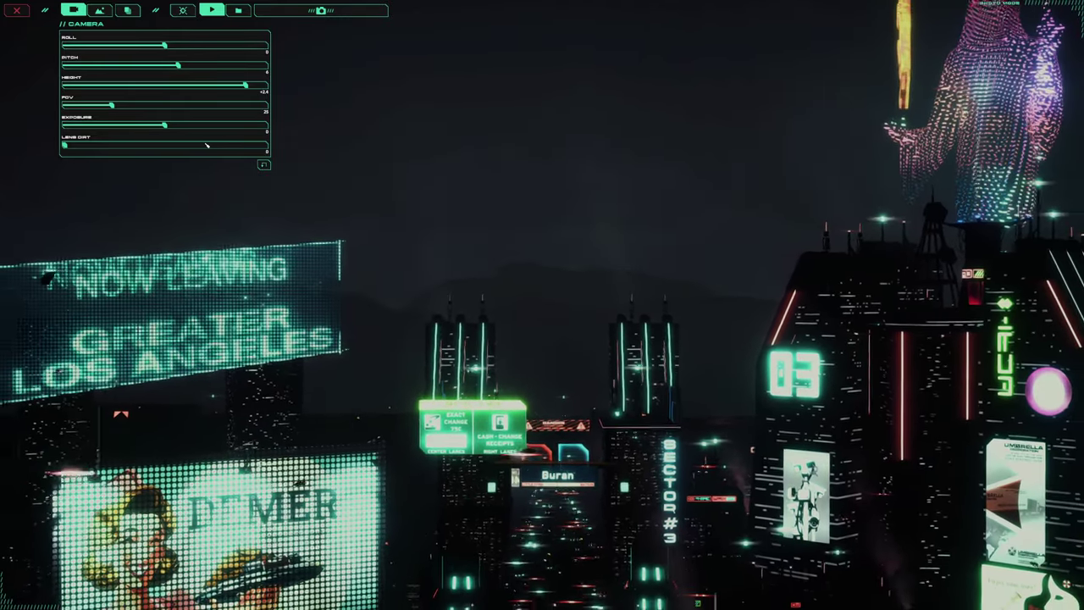
key(s)
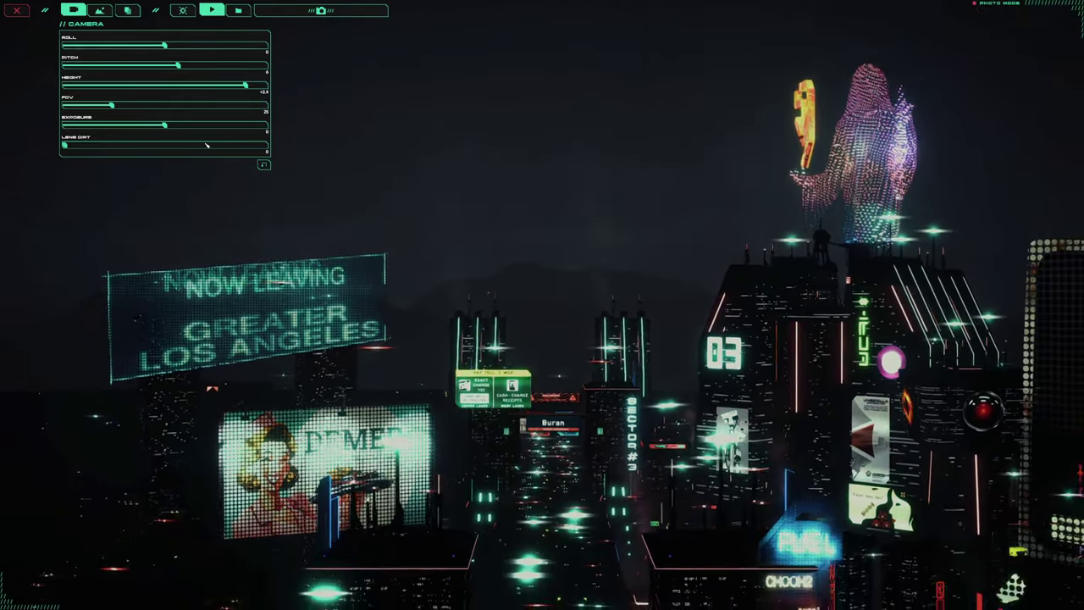
key(s)
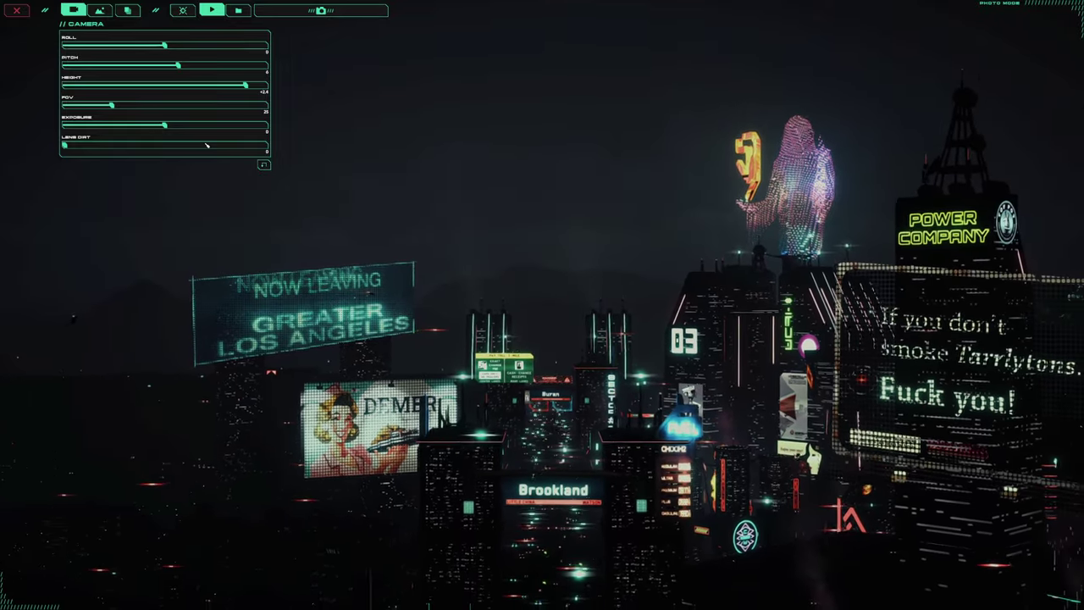
key(s)
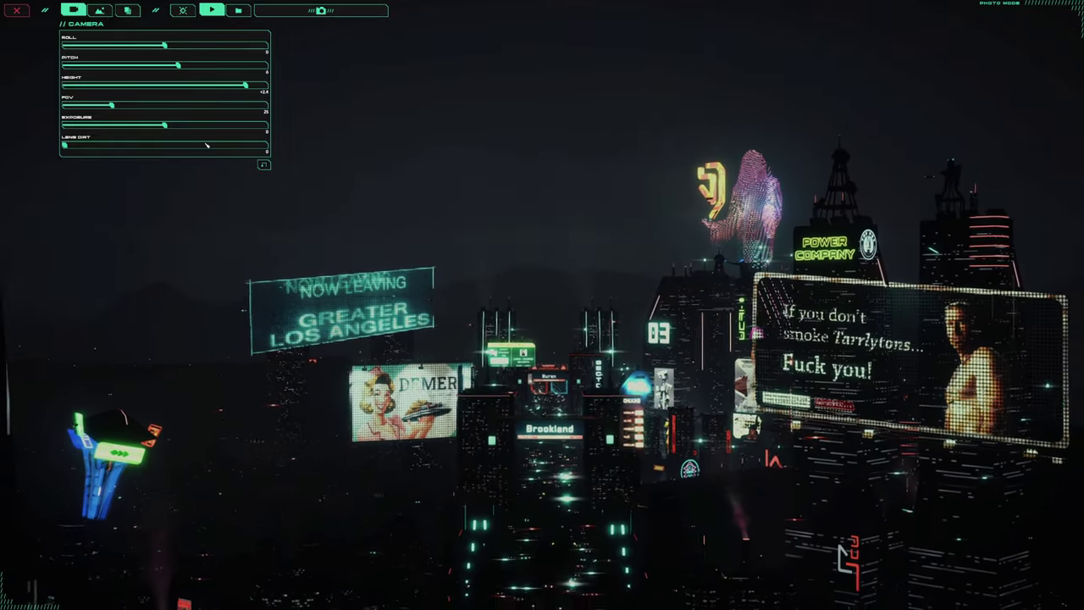
key(s)
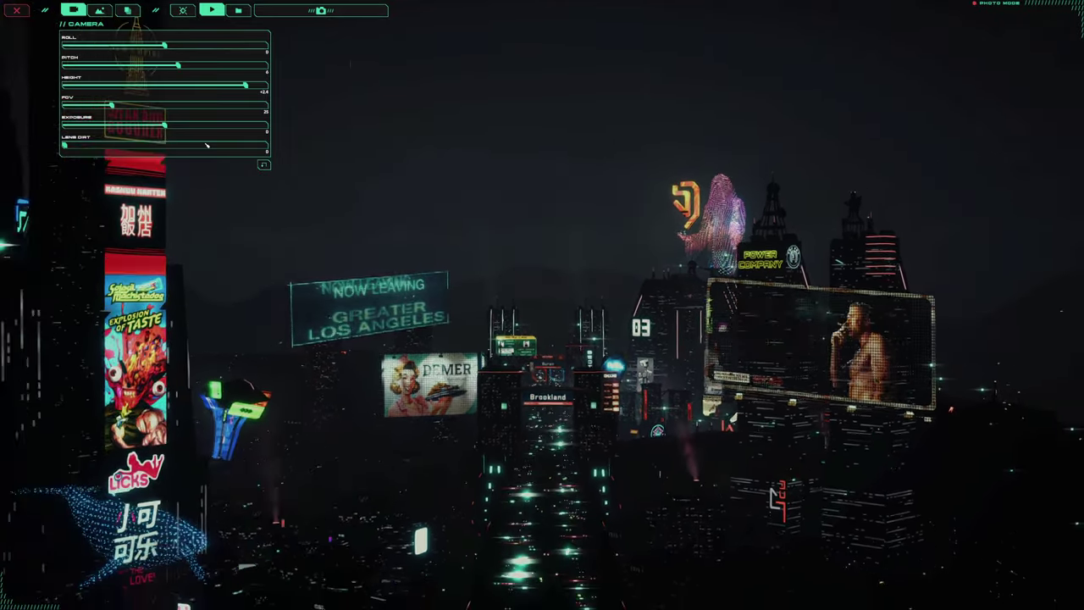
key(s)
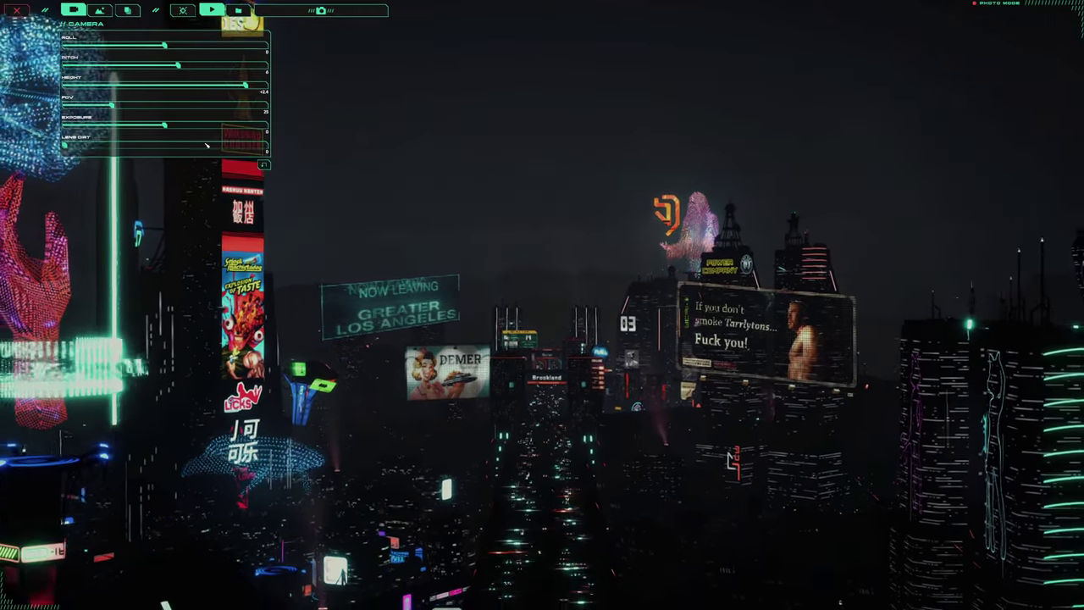
key(s)
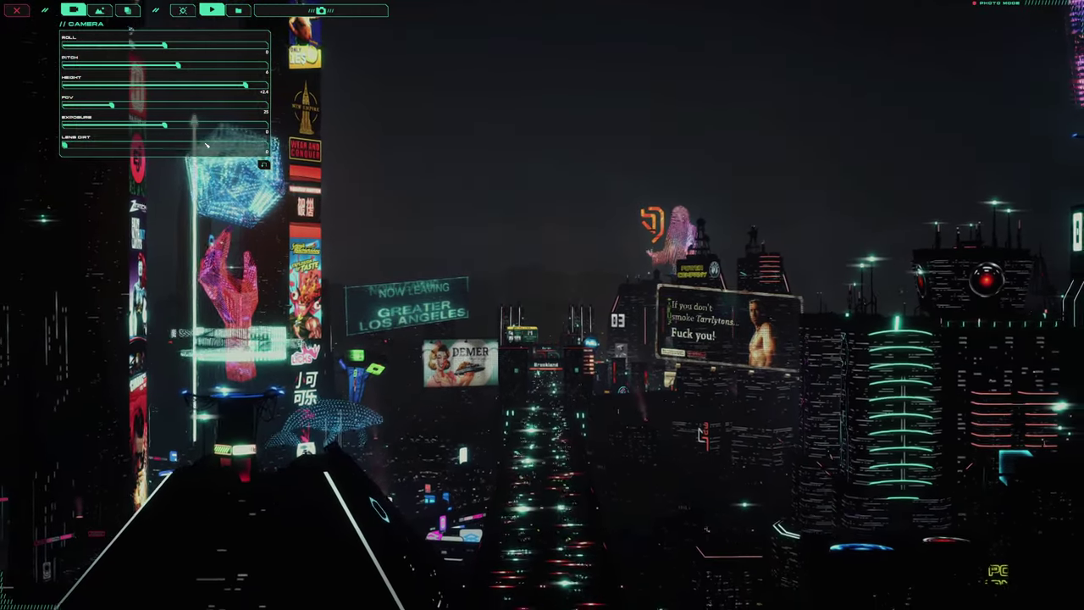
key(s)
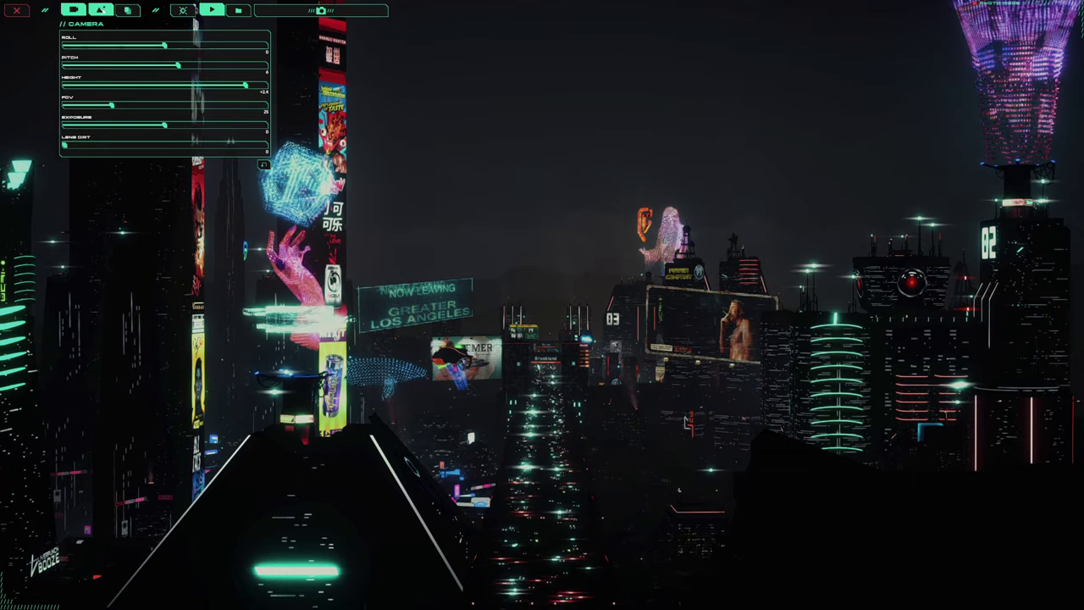
In Environment settings, raise fog intensity to about 0.6 and rain intensity to 100
click(100, 9)
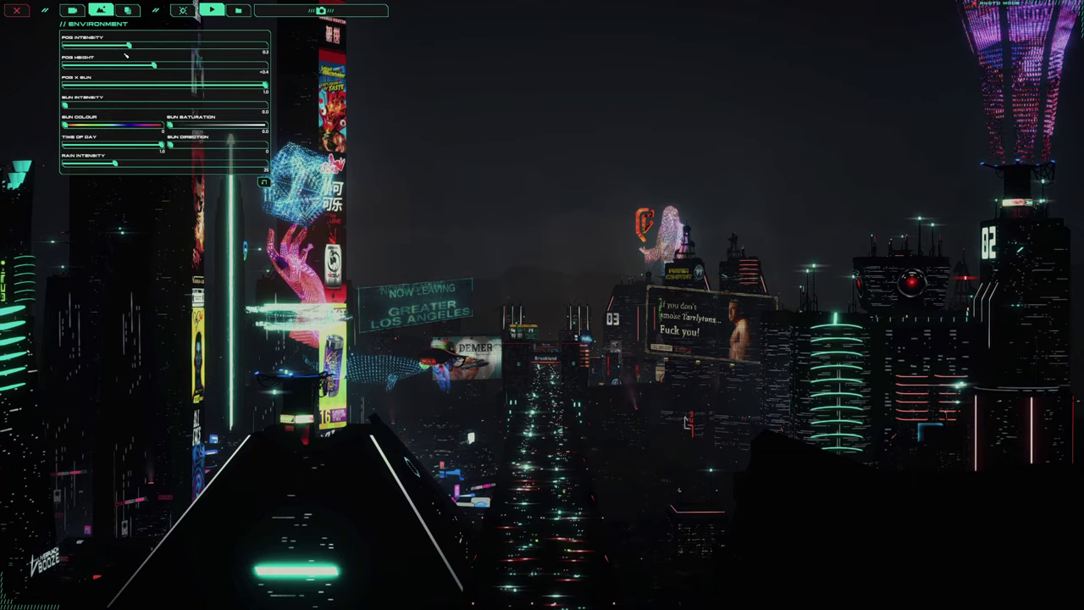
mouse_move(131, 46)
mouse_down()
mouse_move(199, 46)
mouse_move(138, 45)
mouse_up()
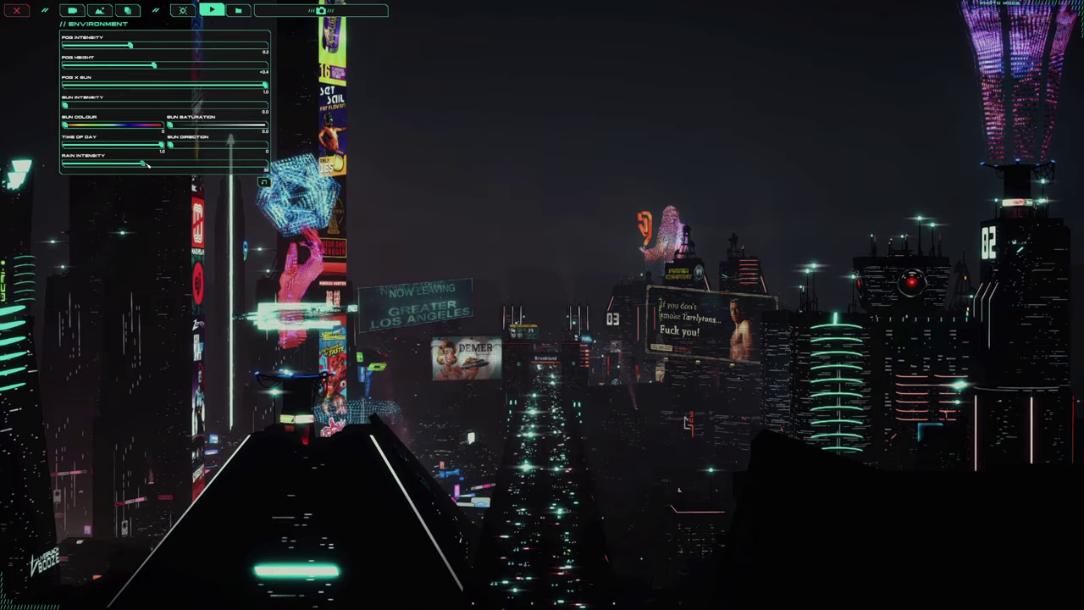
drag(226, 168, 267, 168)
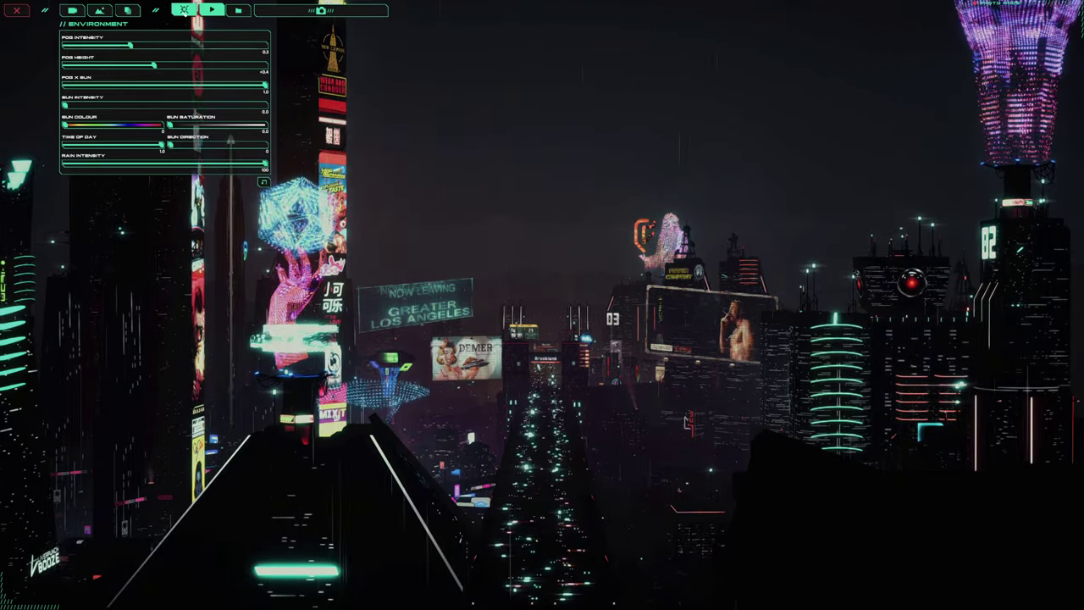
Lengthen the flyby duration to about 26 seconds and record end position B
click(183, 11)
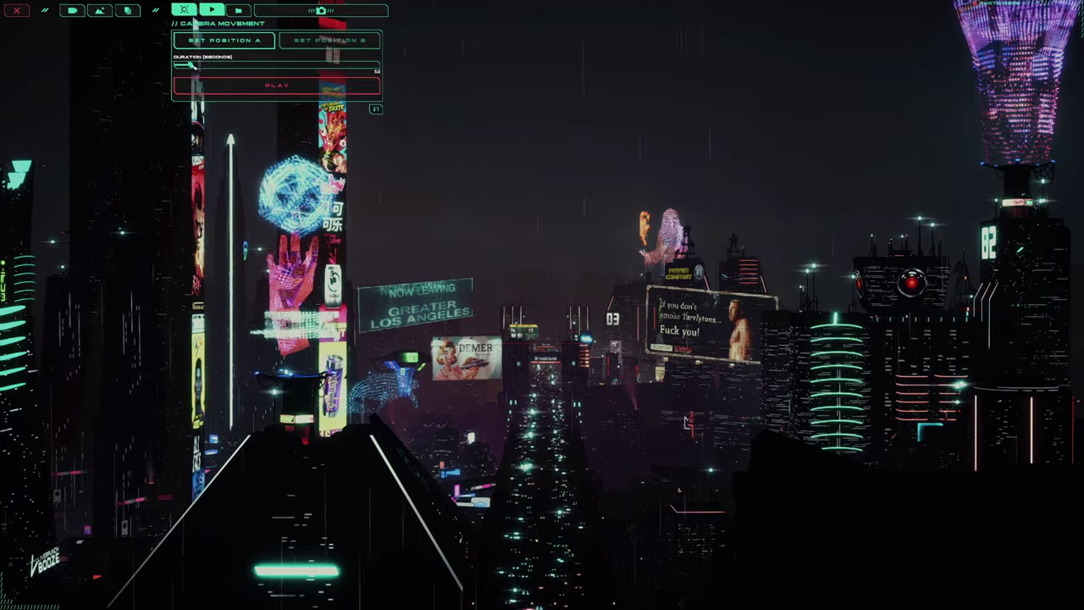
drag(193, 65, 277, 75)
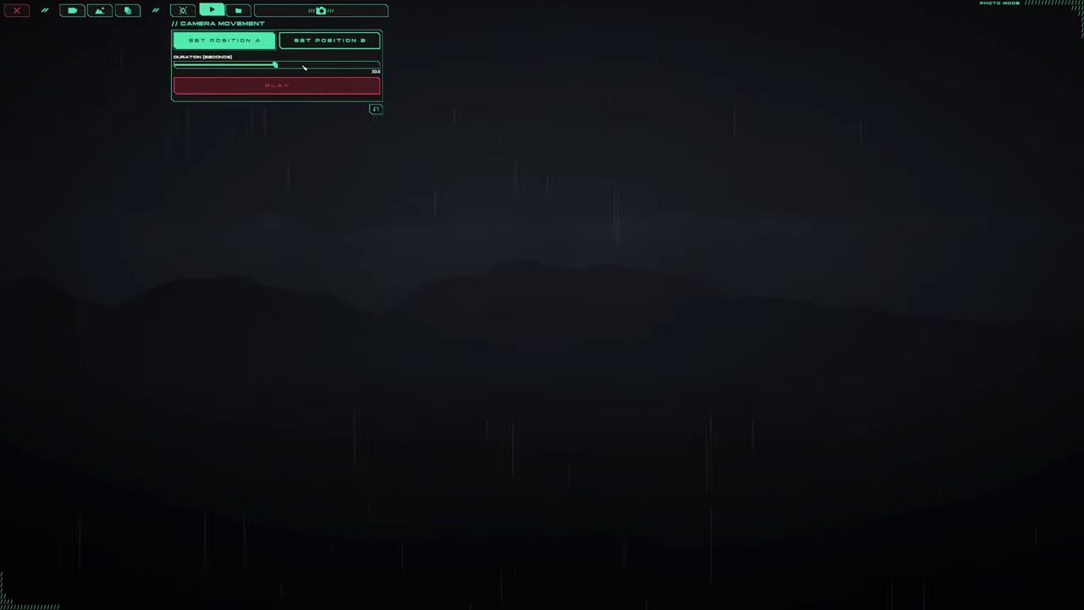
click(329, 40)
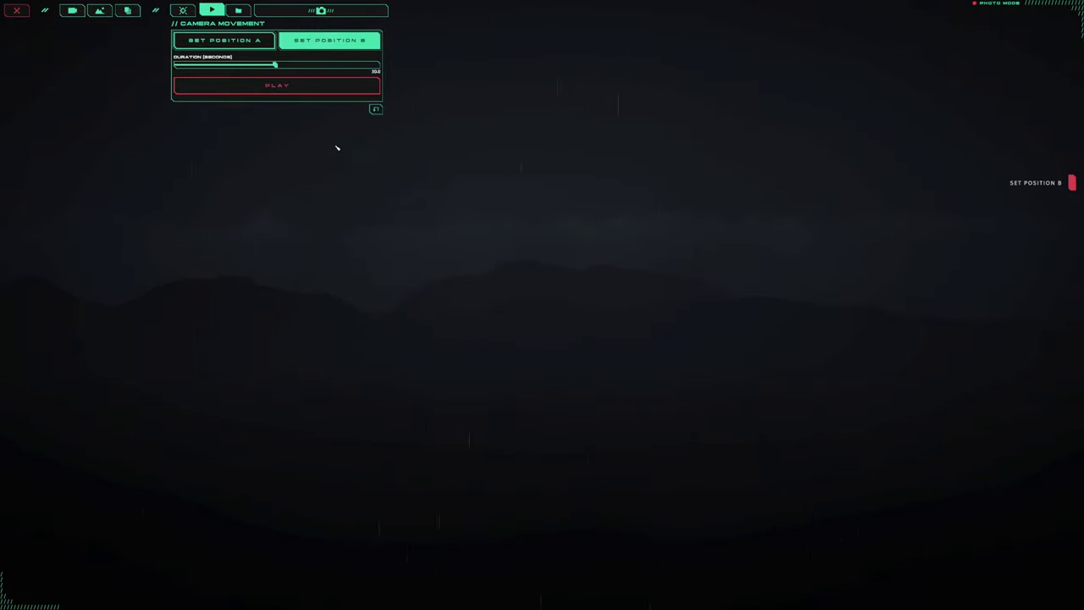
Play the recorded camera flyby from position A to position B
click(285, 87)
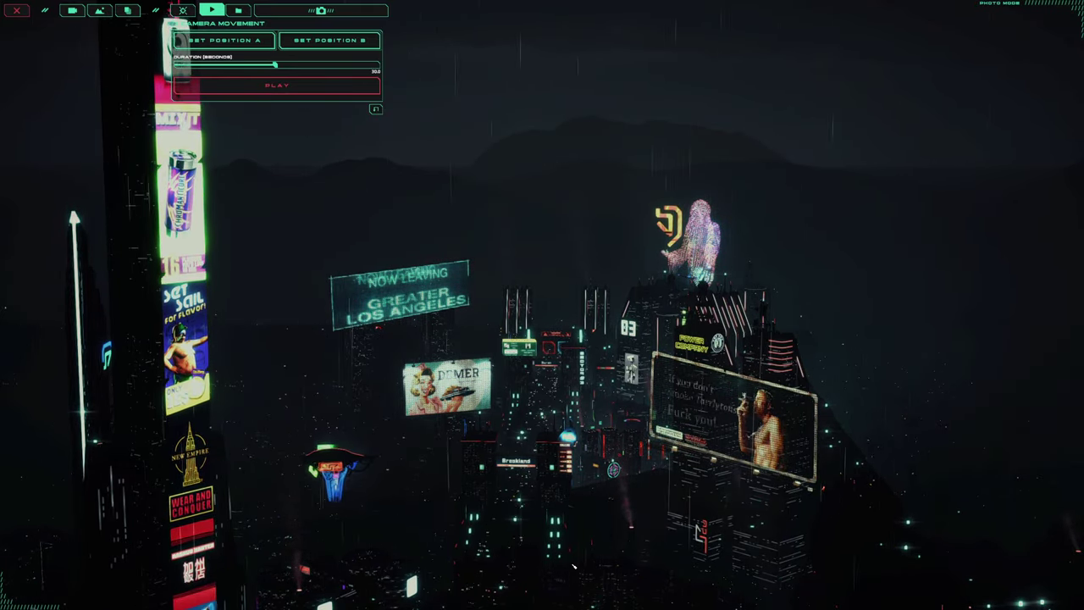
Slide the camera sideways left, then back right over the city
key(a)
key(d)
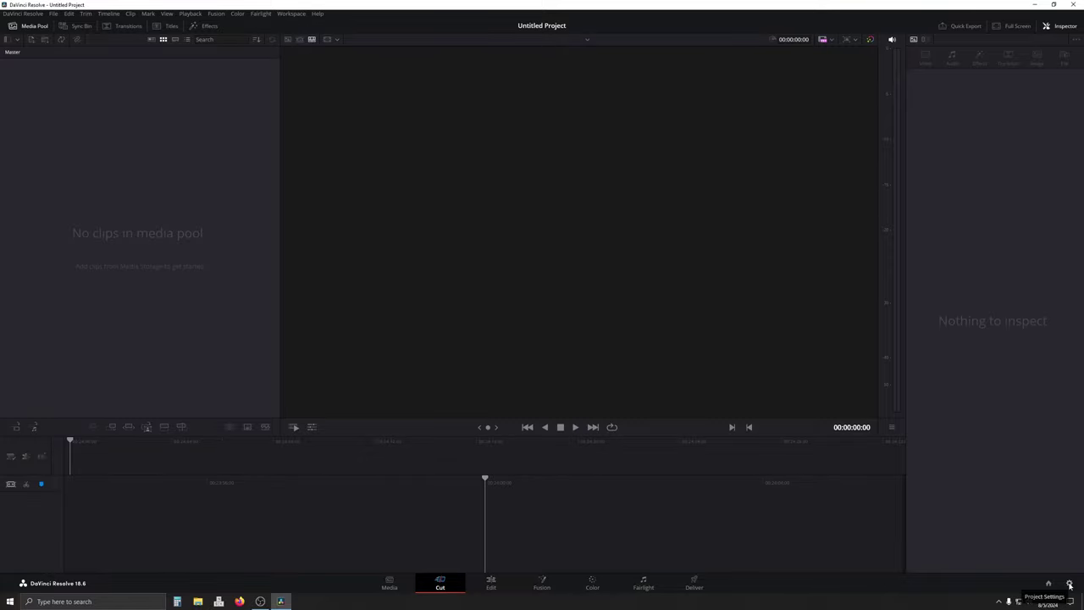
click(1069, 584)
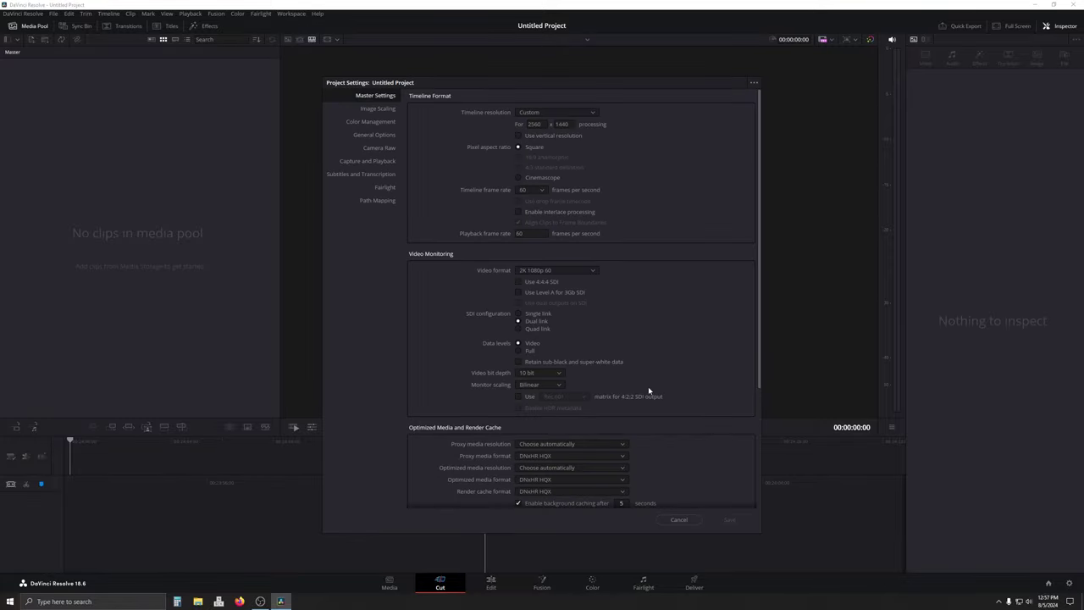
click(382, 108)
click(383, 96)
click(383, 109)
click(382, 96)
click(382, 108)
click(379, 96)
click(381, 109)
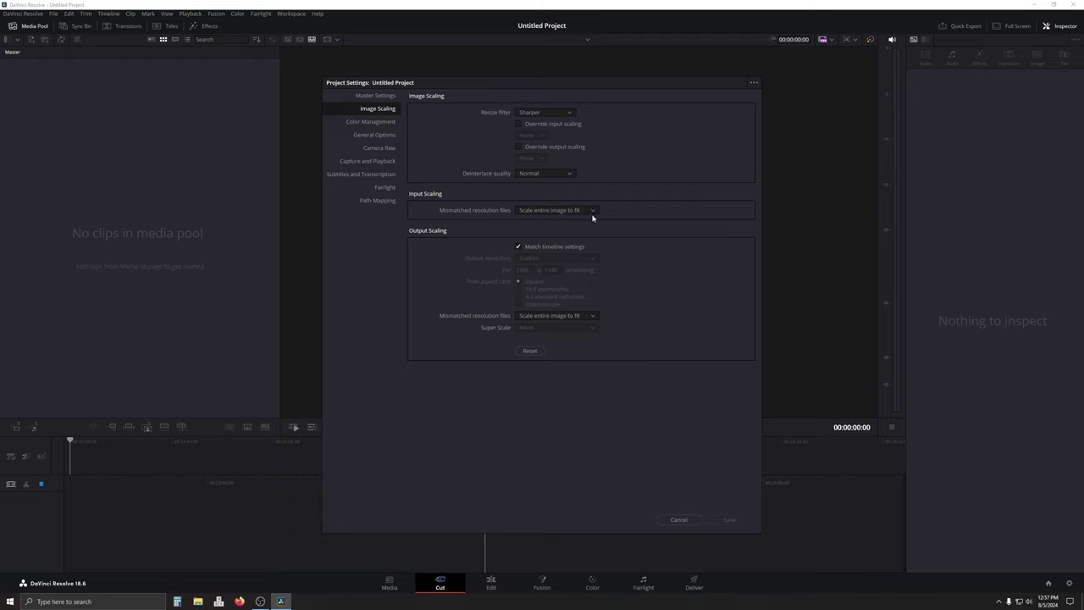
click(592, 210)
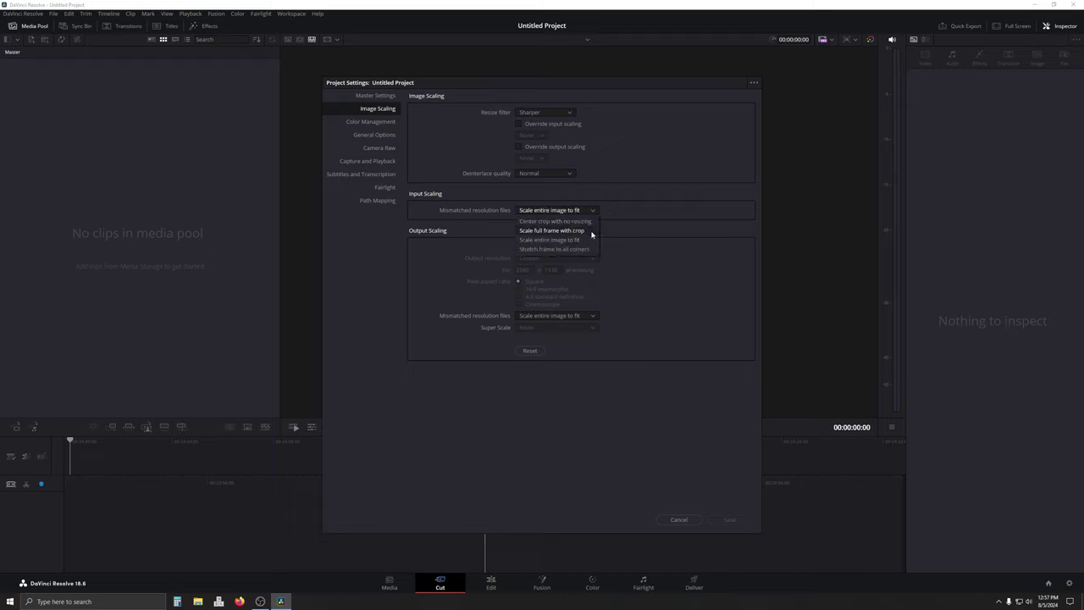
click(634, 211)
click(372, 96)
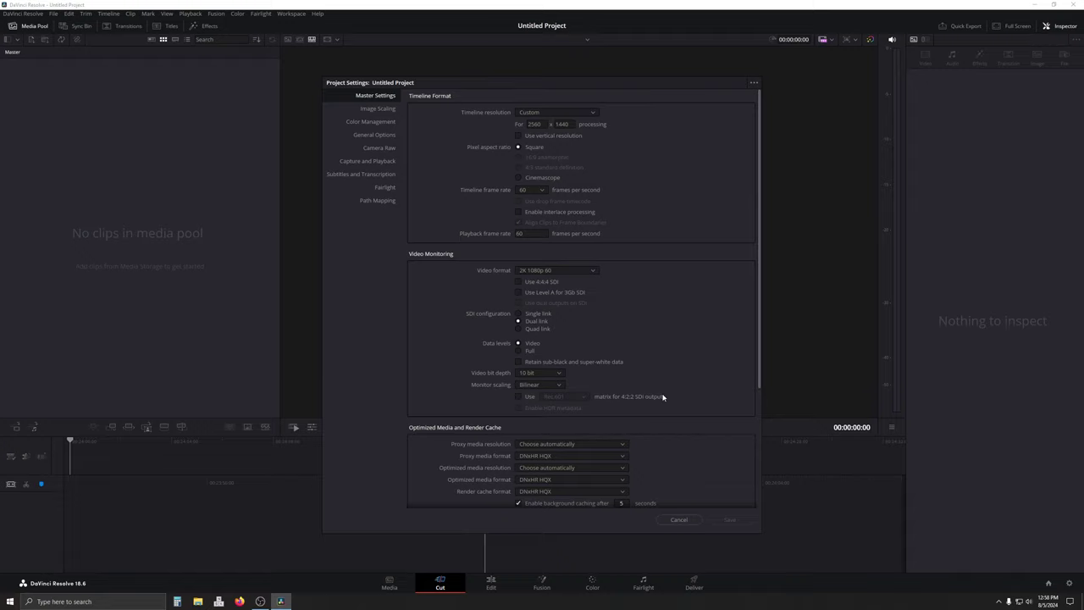
click(679, 520)
Import the Dystopika flyby mp4 into the media pool
right_click(181, 175)
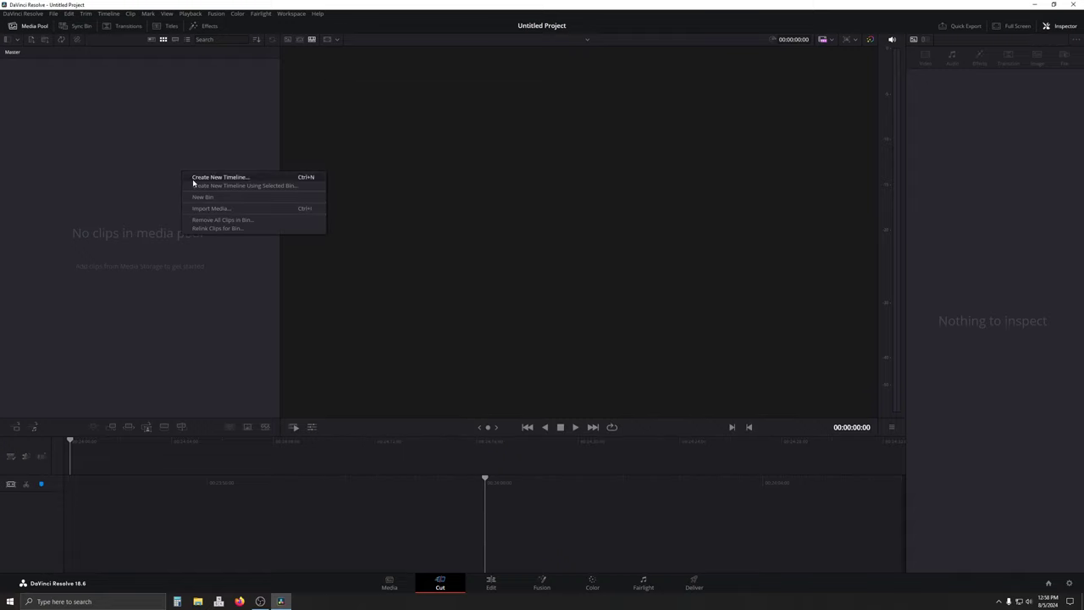
click(211, 209)
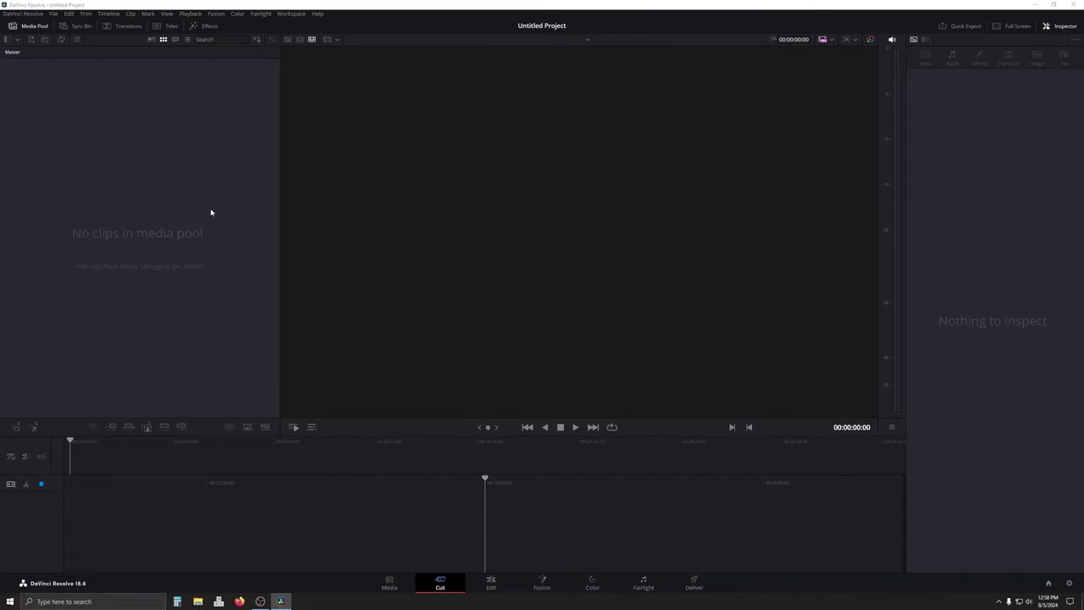
click(434, 94)
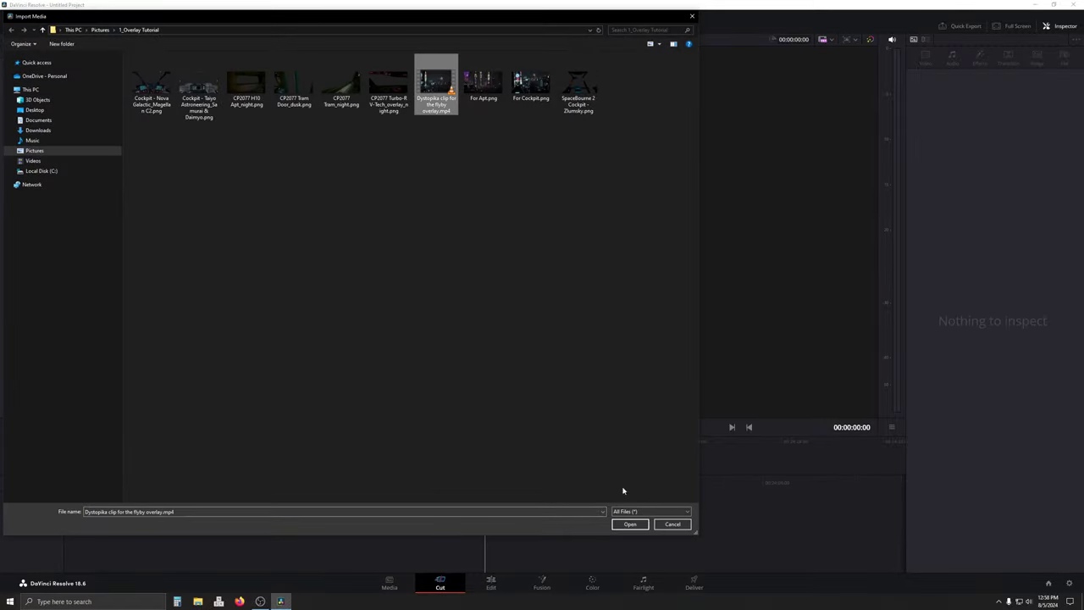
click(631, 525)
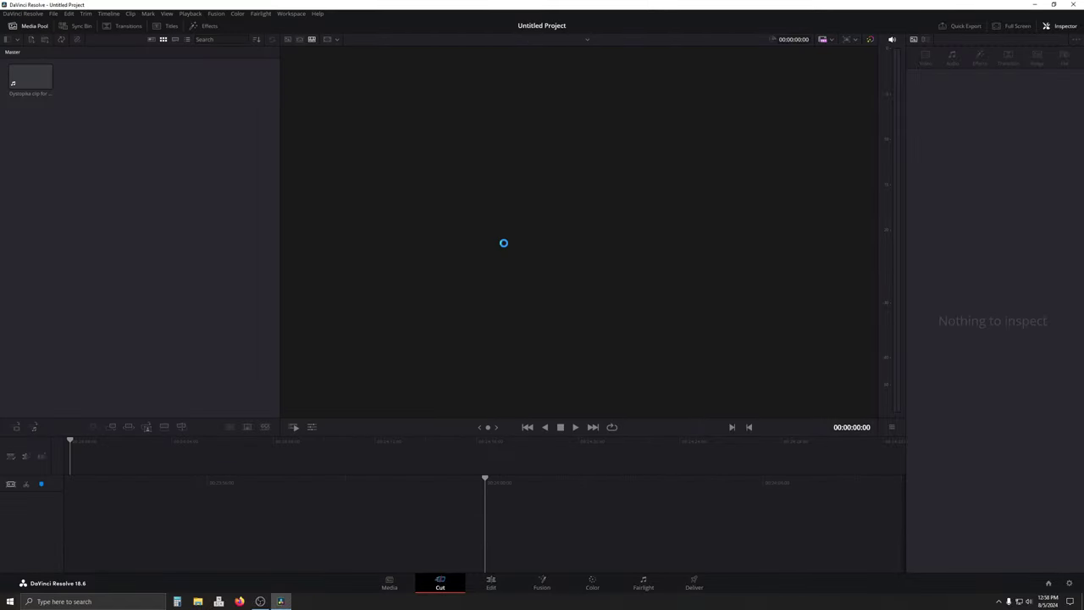
Place the clip on a new timeline, preview it, and return the playhead to the start
drag(29, 79, 504, 546)
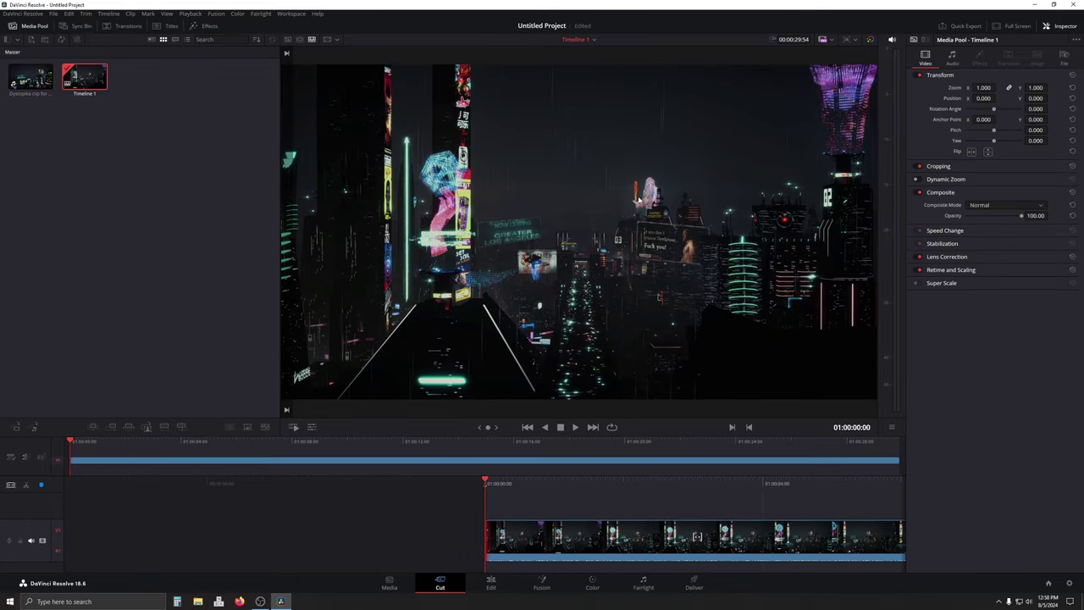
click(576, 429)
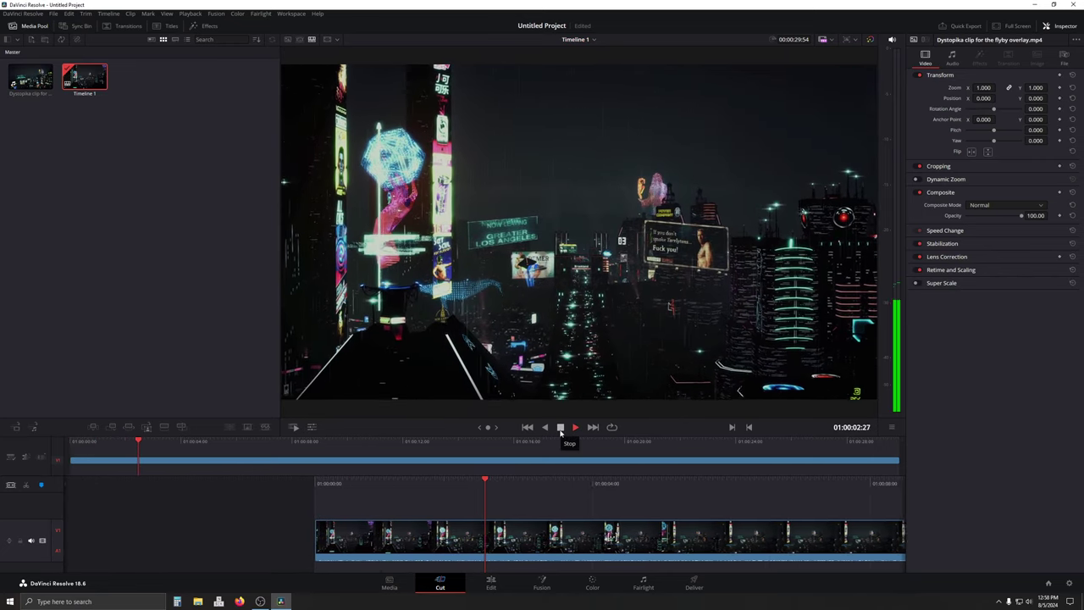
click(560, 429)
drag(484, 485, 644, 492)
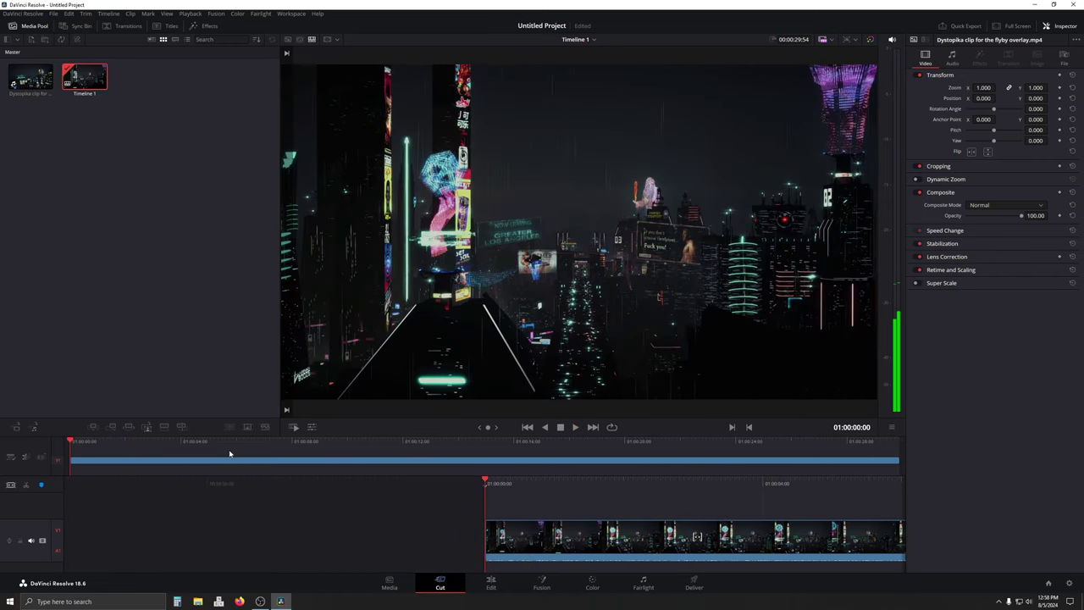
Add a V2 track and place the imported Cockpit - Nova Galactic_Magellan C2.png image on it
right_click(49, 506)
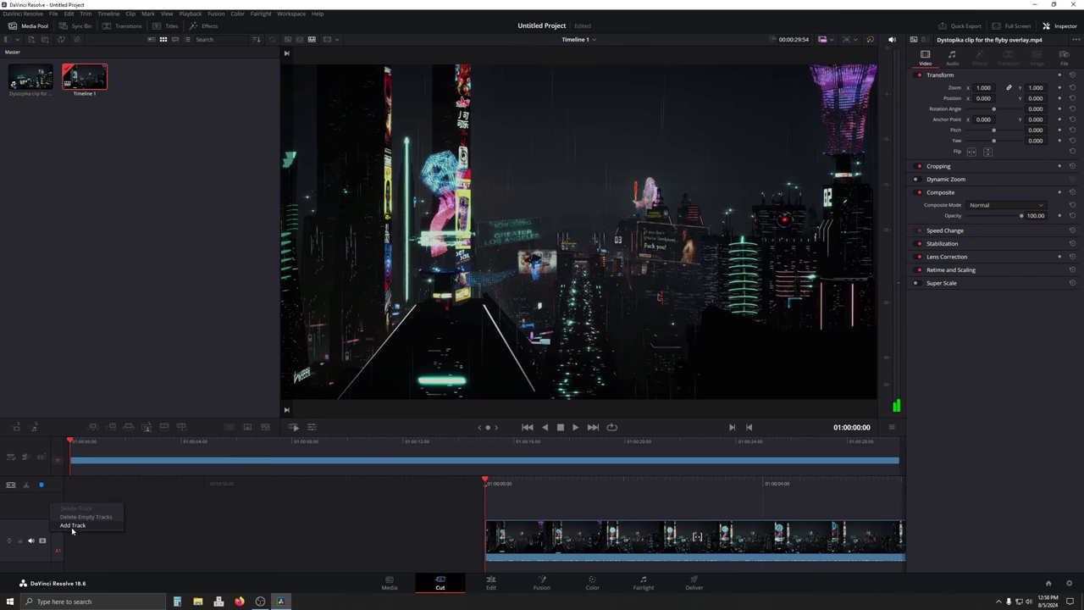
click(68, 526)
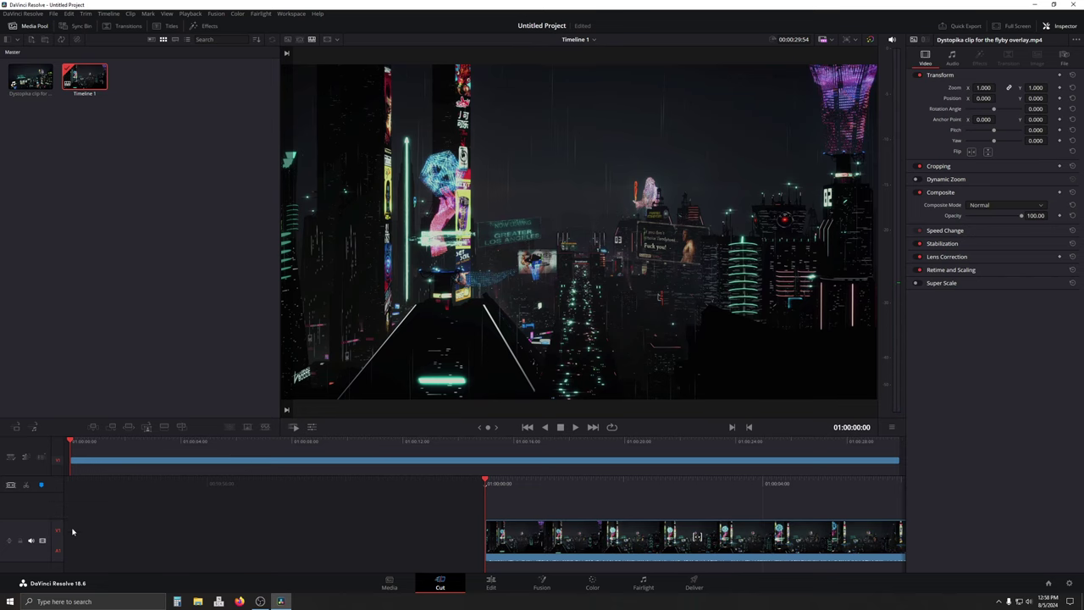
right_click(126, 185)
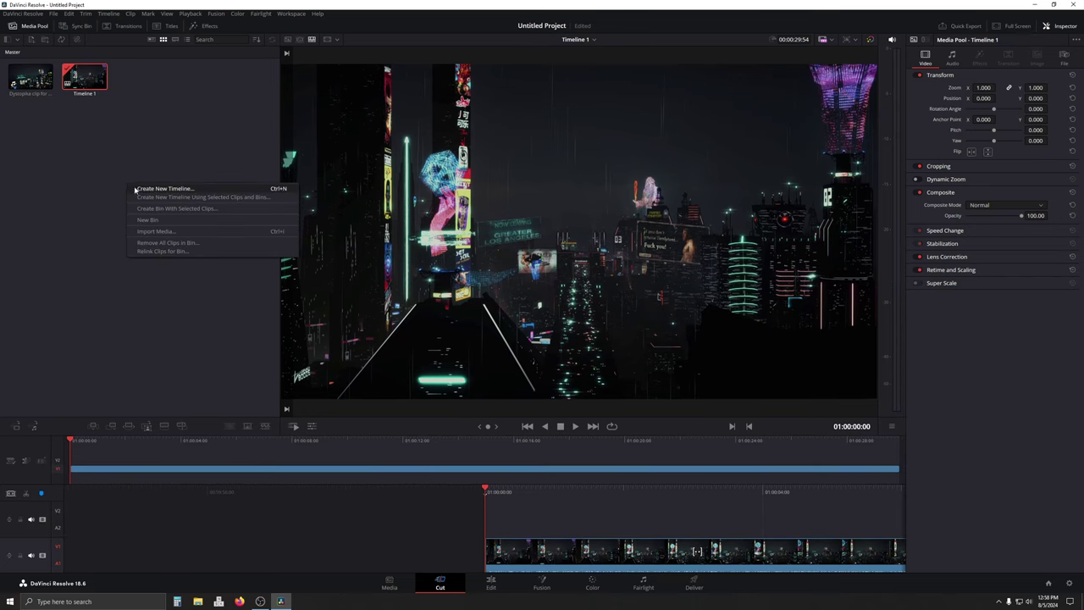
click(165, 231)
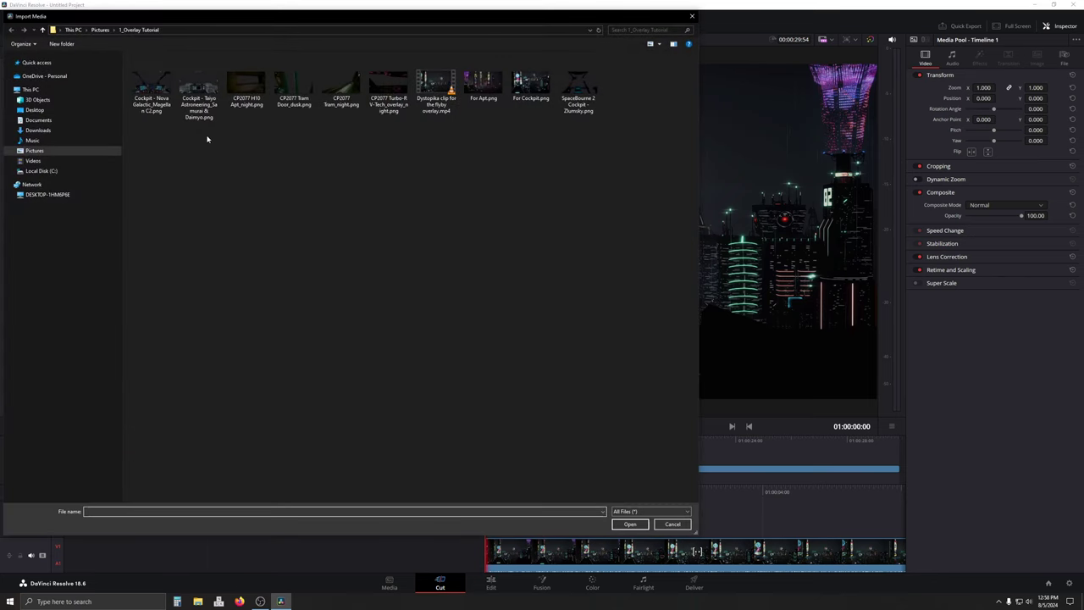
click(151, 86)
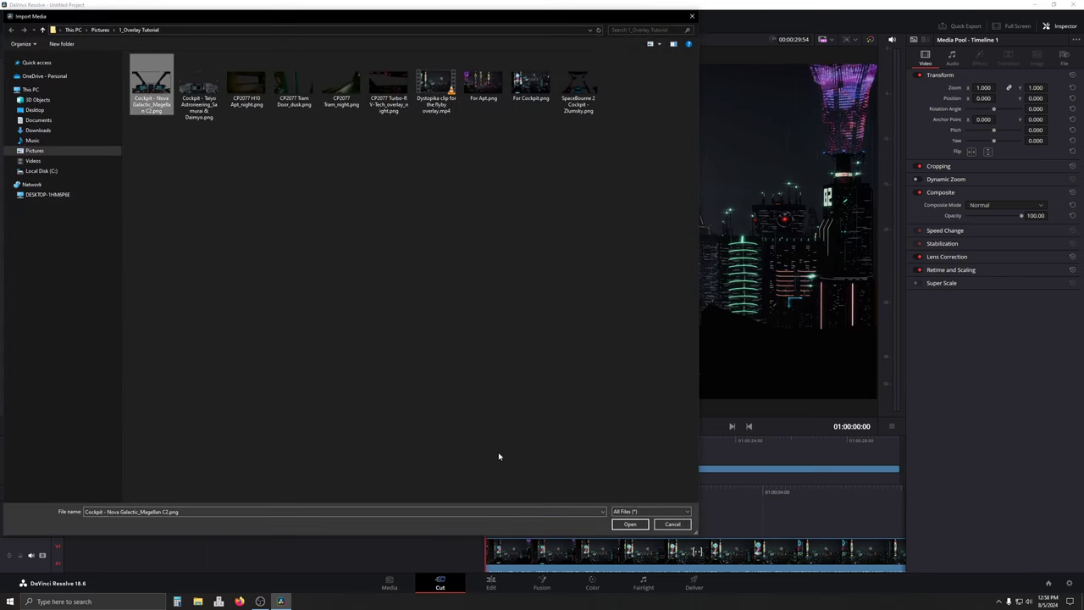
click(631, 525)
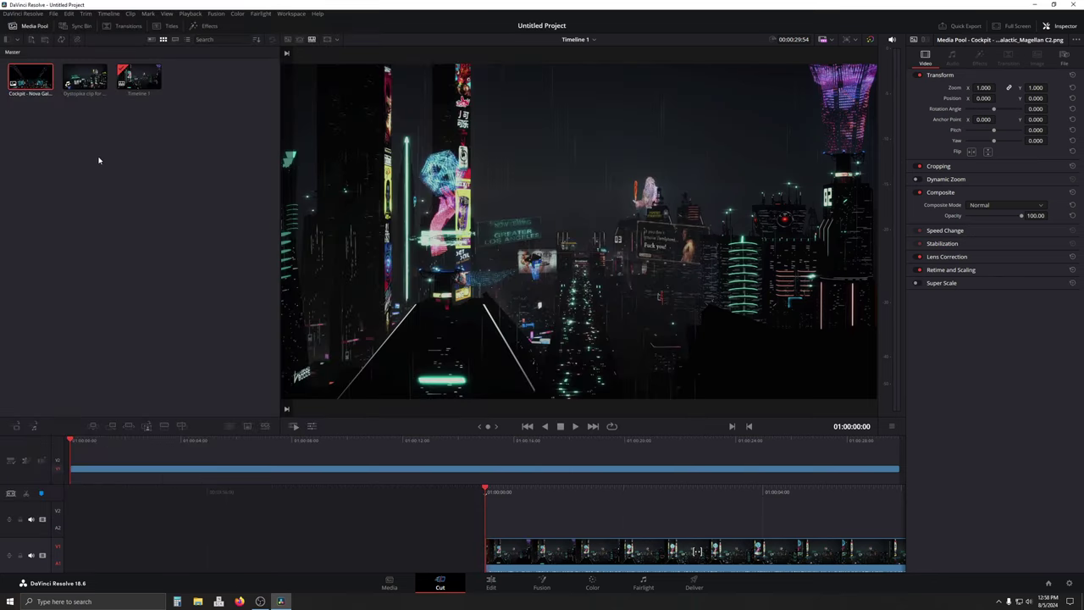
drag(31, 81, 489, 518)
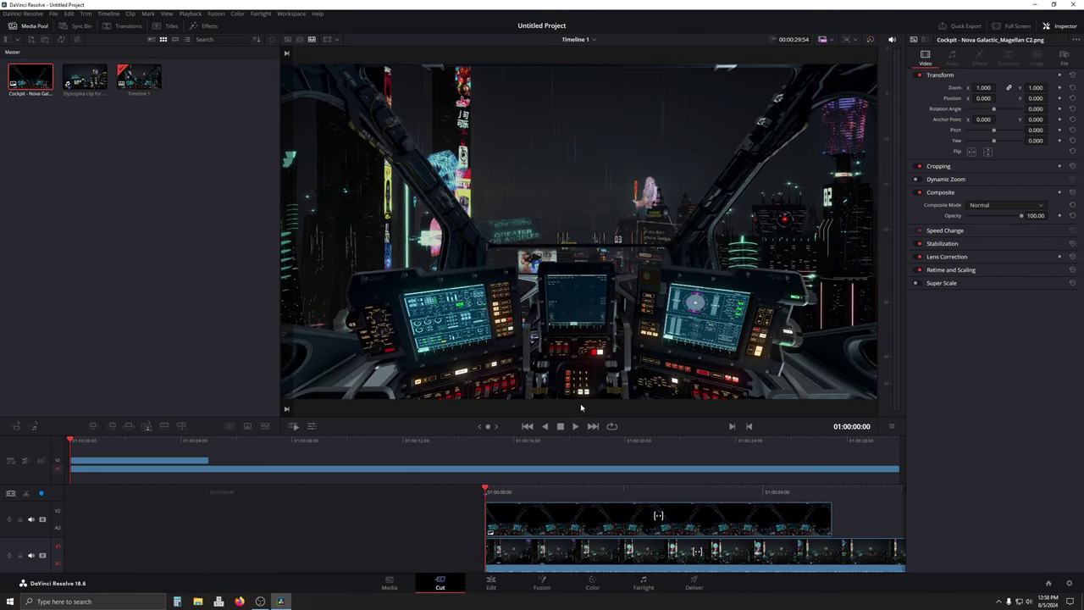
Preview the timeline, then delete the Magellan cockpit overlay from V2
click(573, 427)
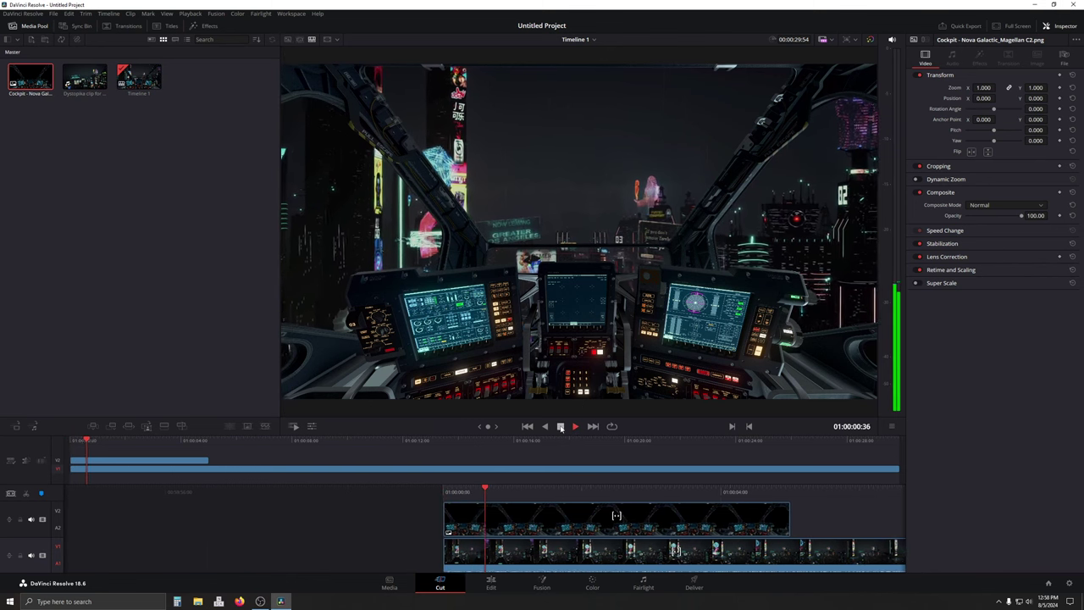
click(561, 428)
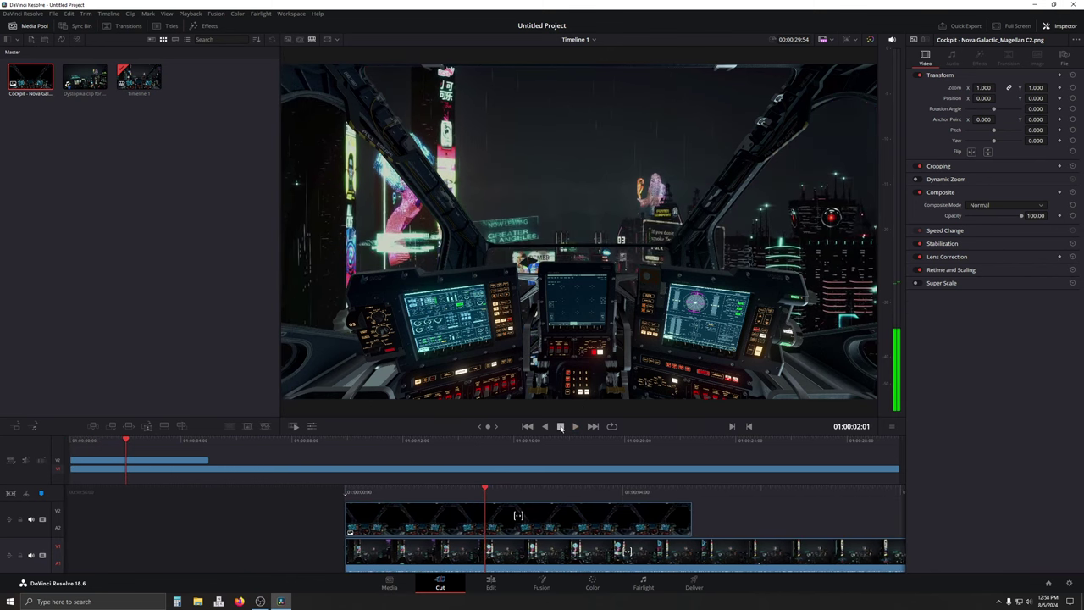
click(572, 527)
key(Delete)
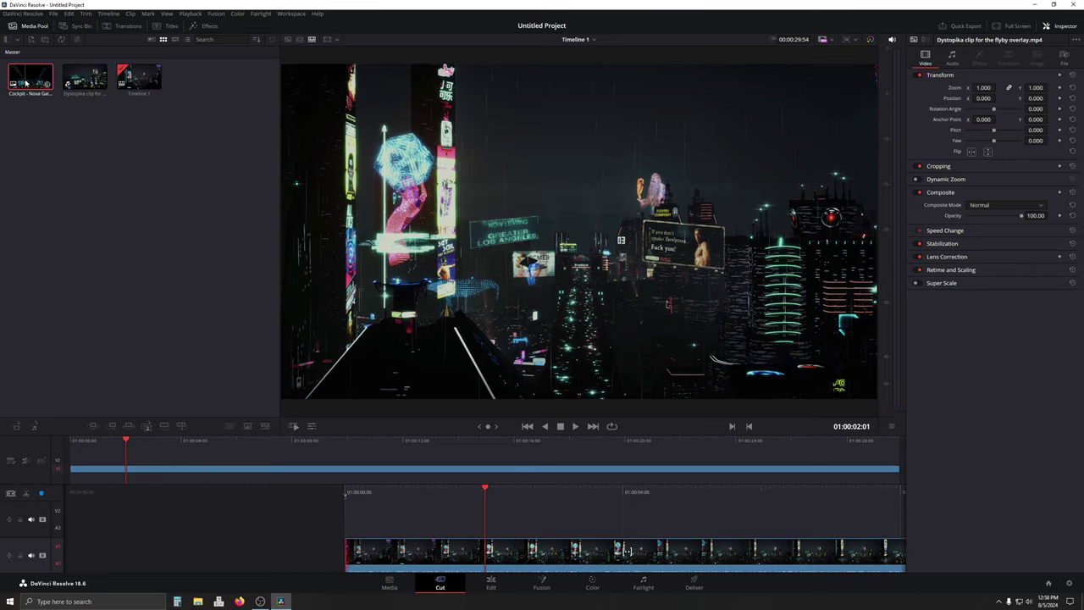
Delete the Magellan cockpit image from the Media Pool
click(142, 193)
click(29, 78)
key(Delete)
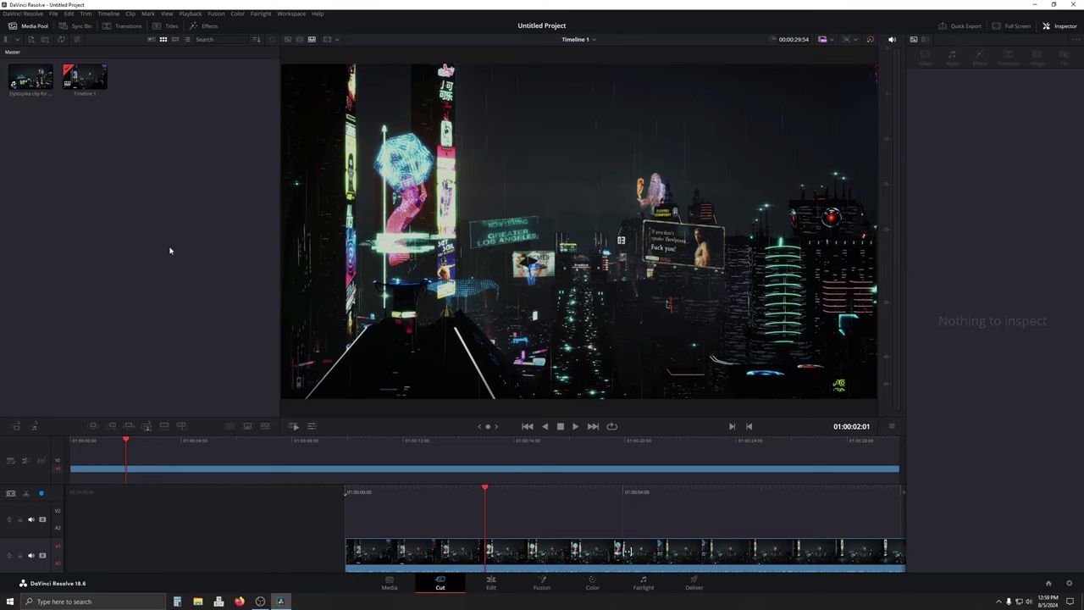
Import the SpaceBourne 2 Cockpit image into the Media Pool
right_click(170, 254)
click(200, 300)
right_click(164, 227)
click(194, 262)
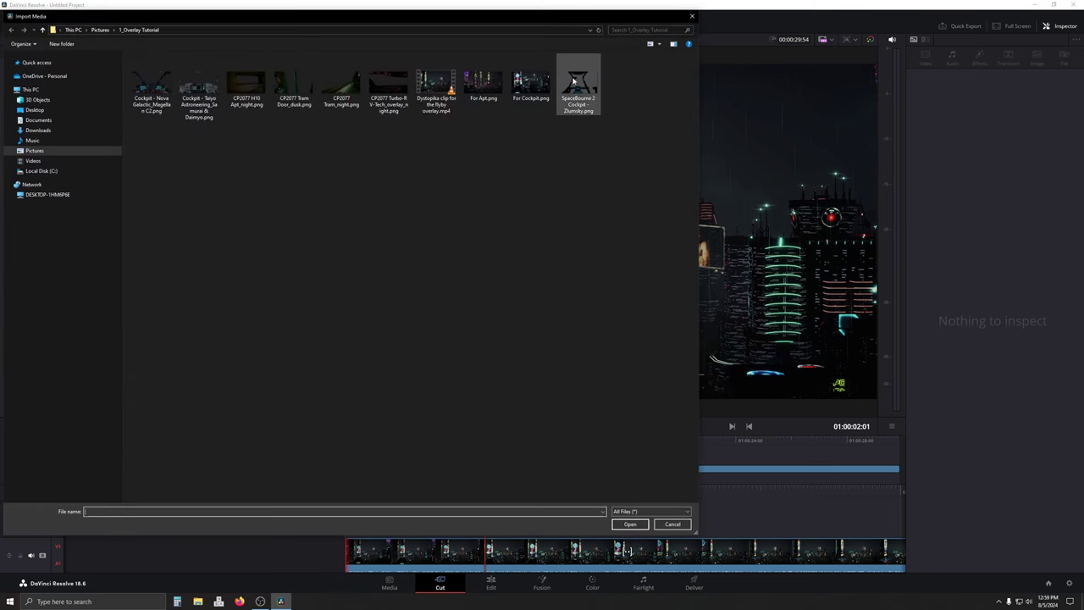
click(573, 80)
click(630, 524)
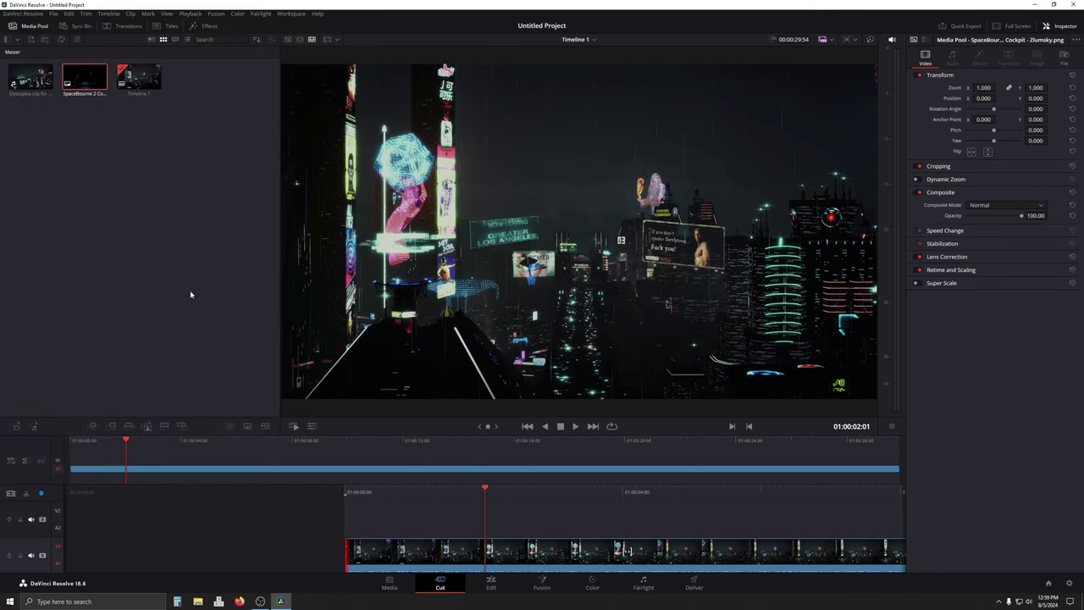
Place the SpaceBourne cockpit image on V2 above the city clip and preview the composite
key(Home)
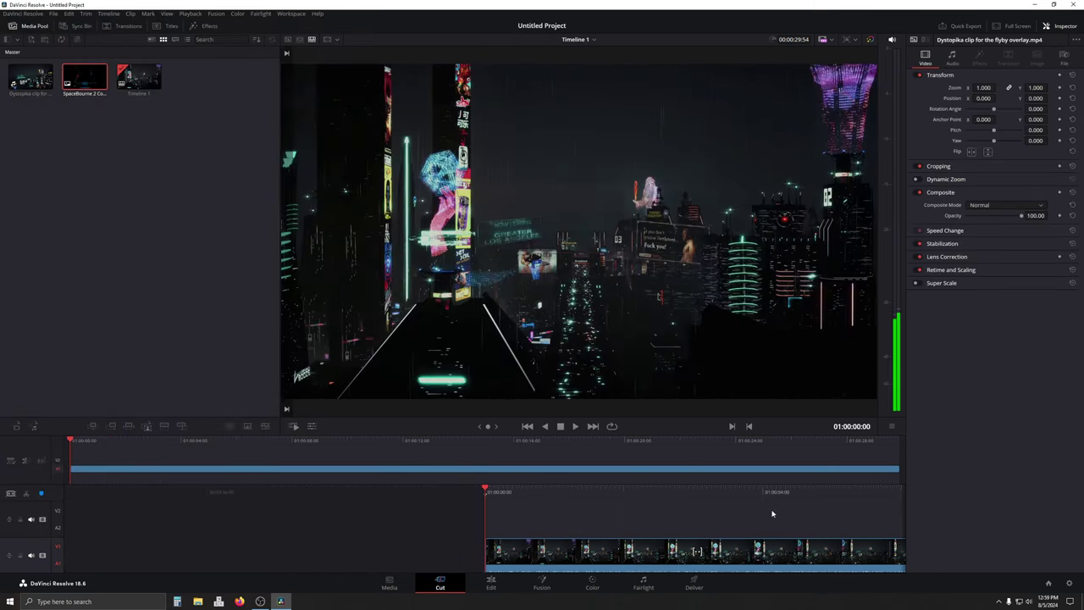
drag(30, 78, 488, 518)
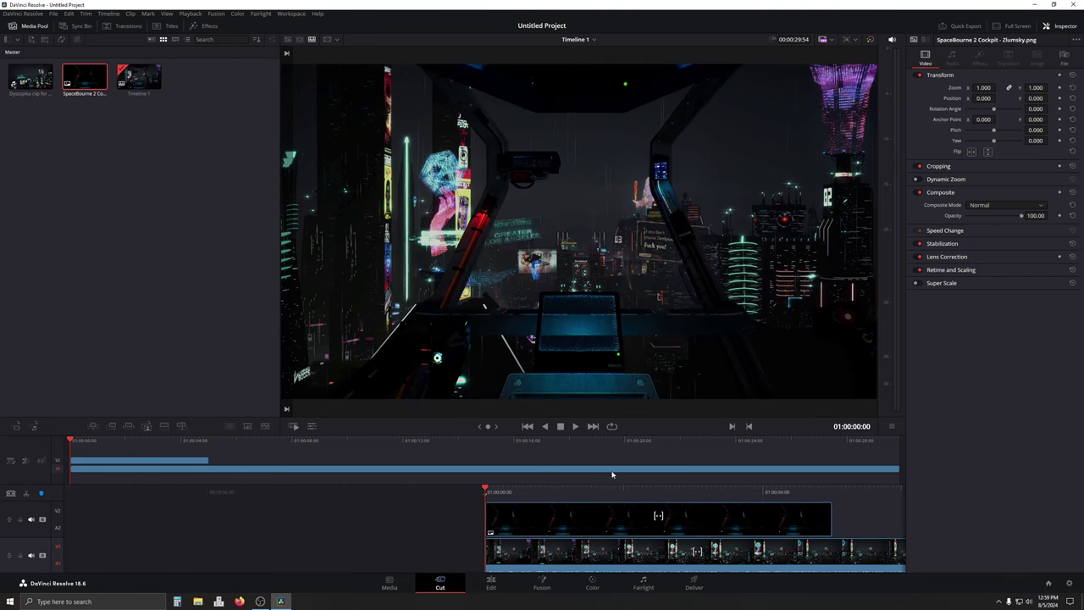
click(575, 426)
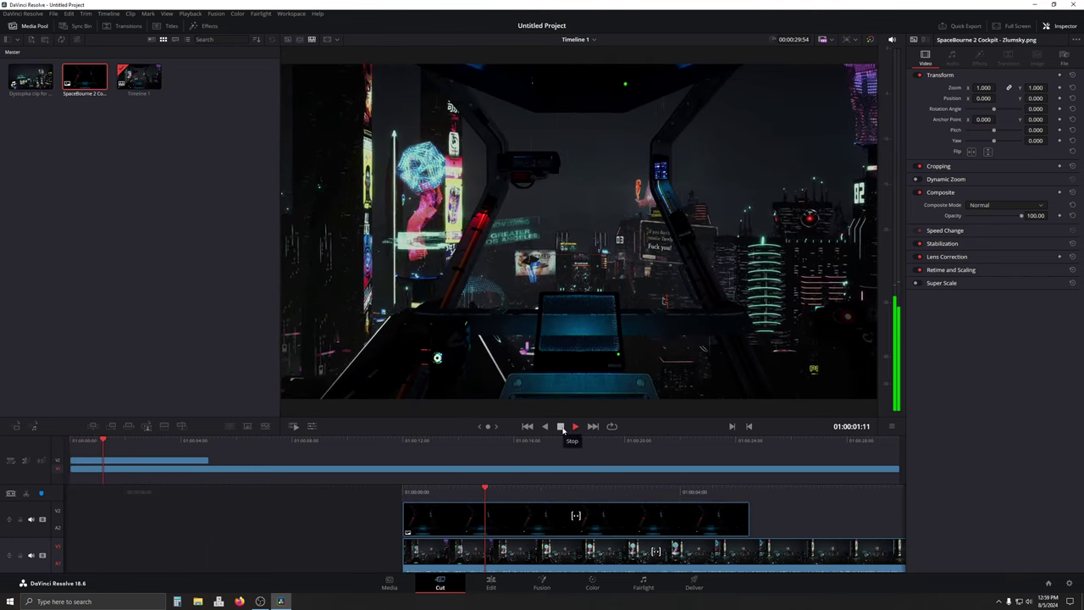
click(561, 428)
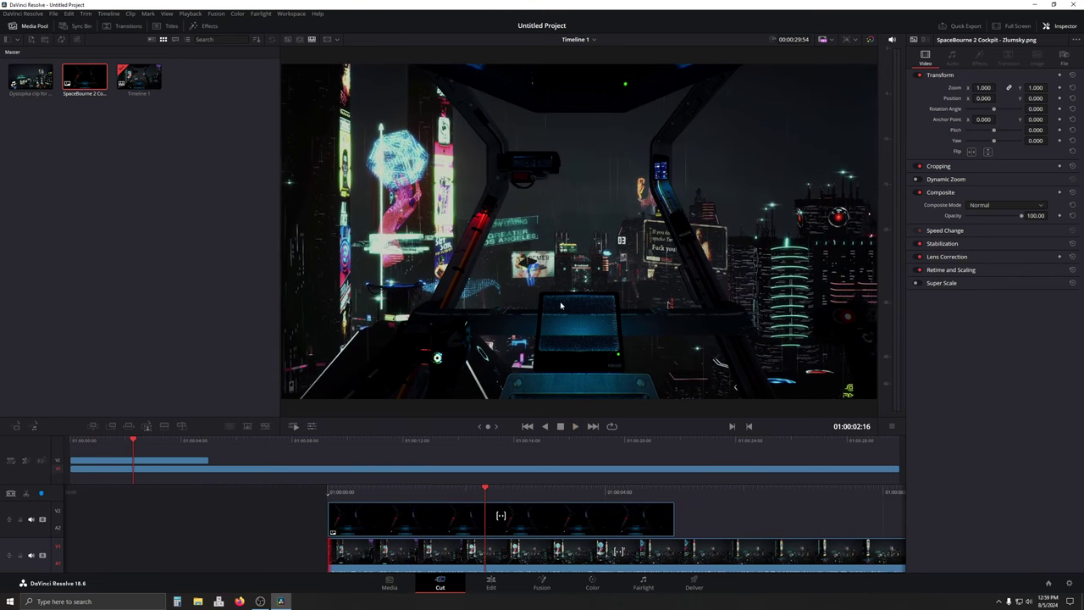
key(Home)
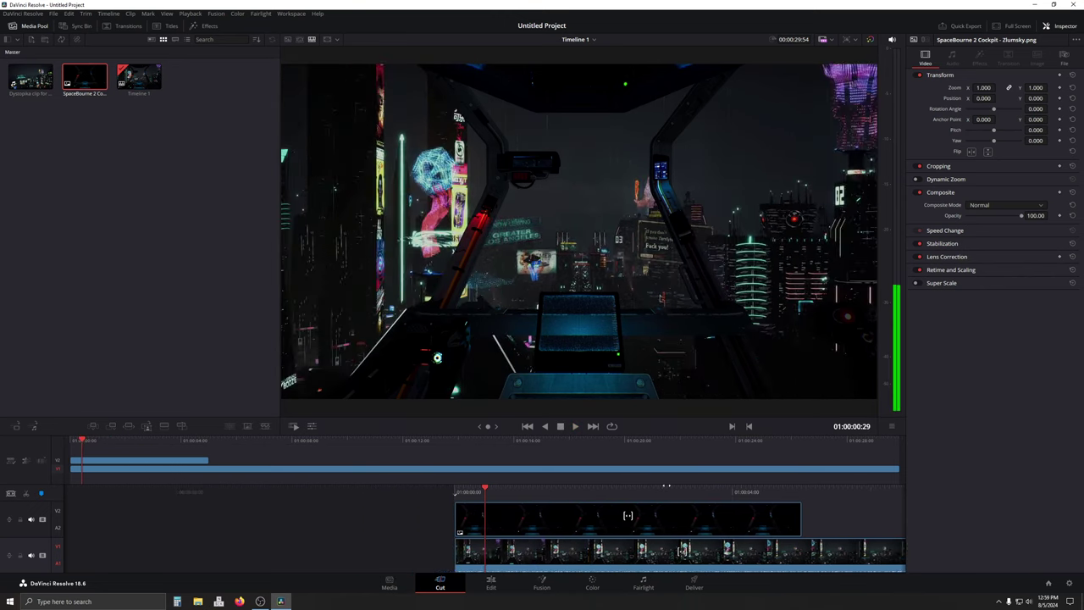
click(575, 427)
click(559, 427)
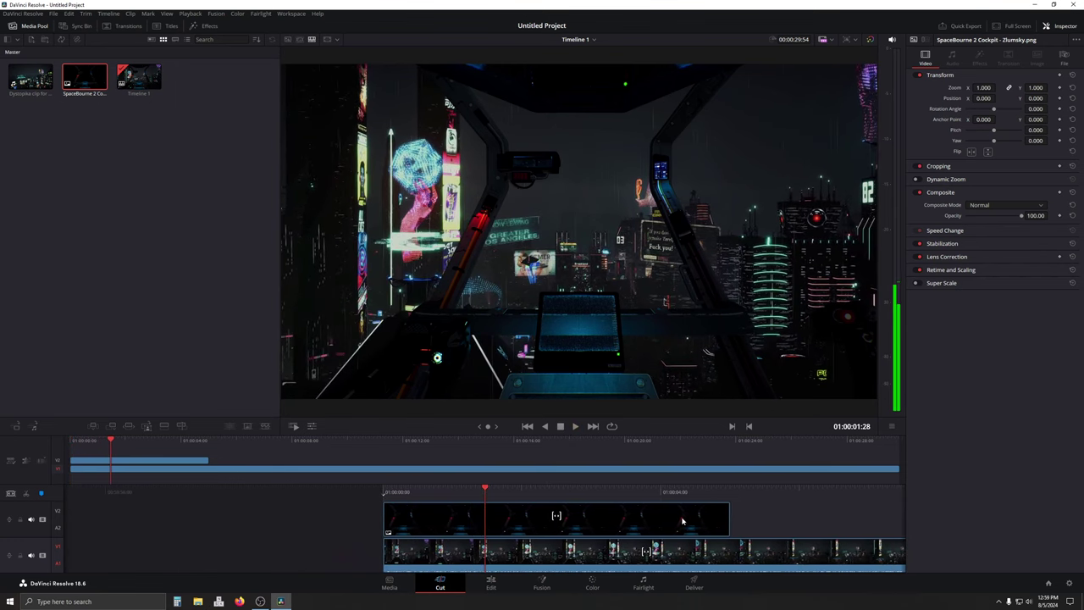
Stretch the V2 cockpit overlay to end with the city clip, then return to the timeline start
click(196, 461)
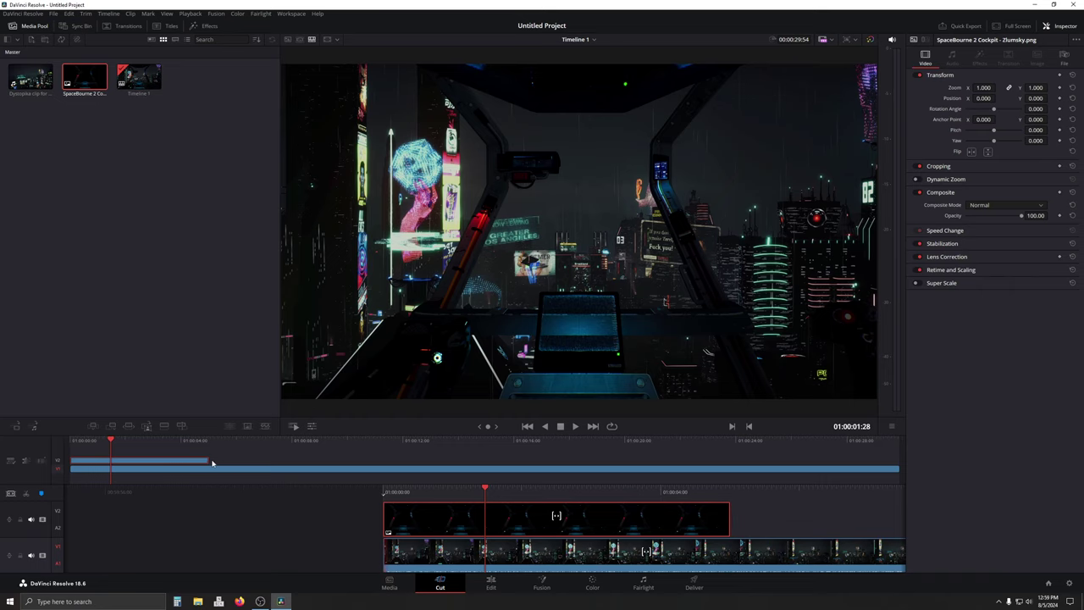
drag(209, 460, 887, 459)
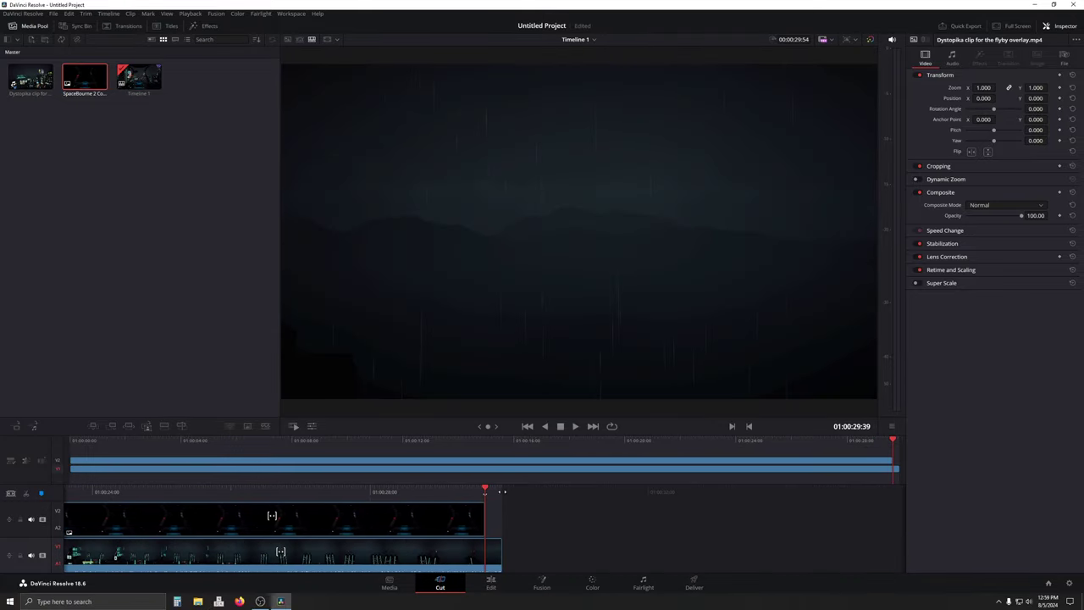
scroll(483, 517, up, 5)
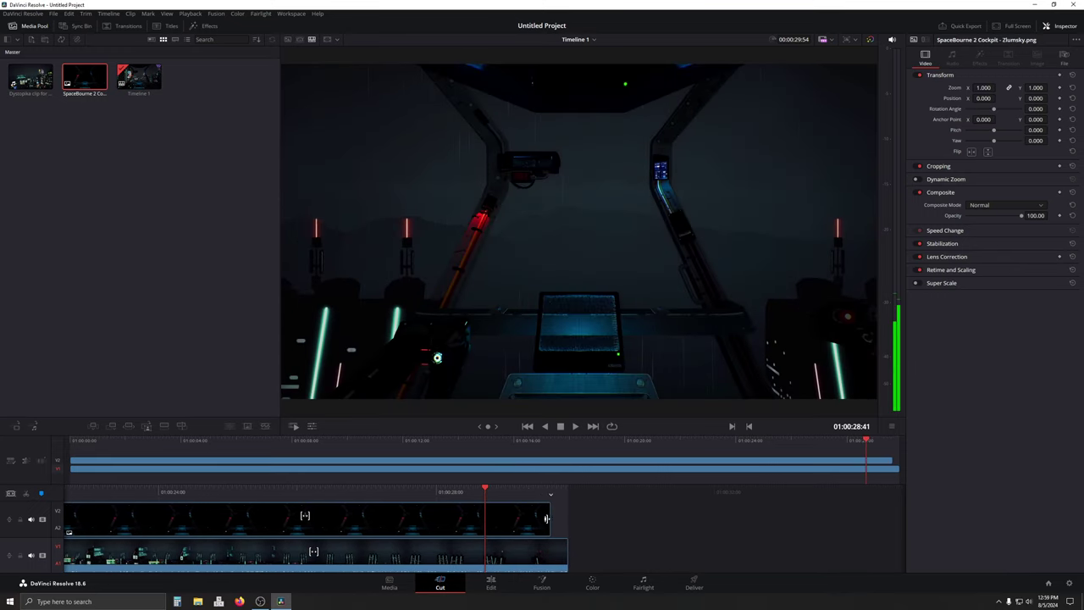
drag(549, 520, 567, 520)
scroll(539, 487, down, 6)
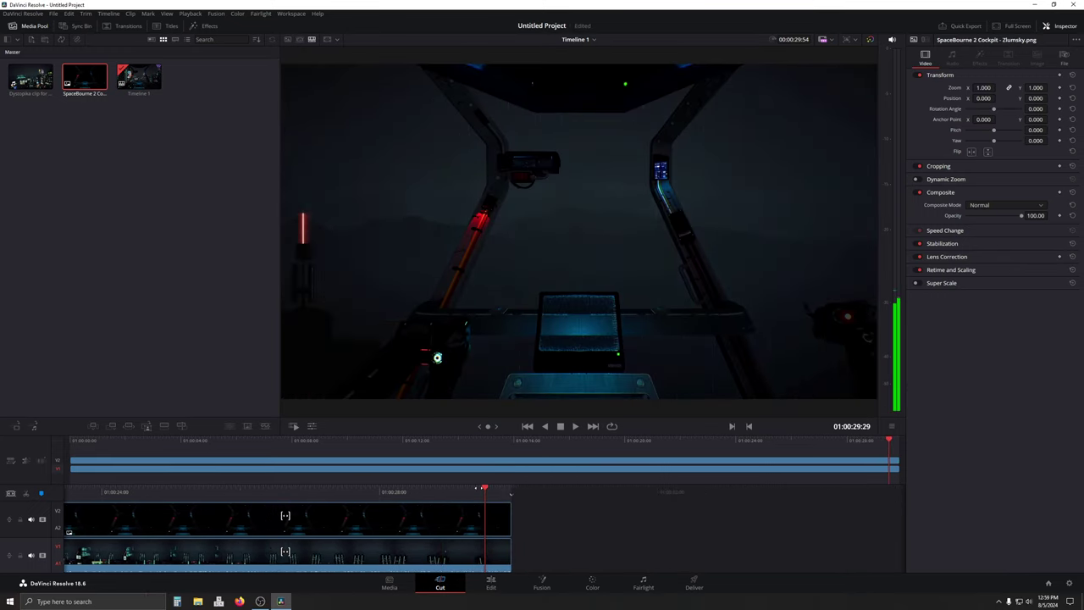
scroll(544, 487, up, 5)
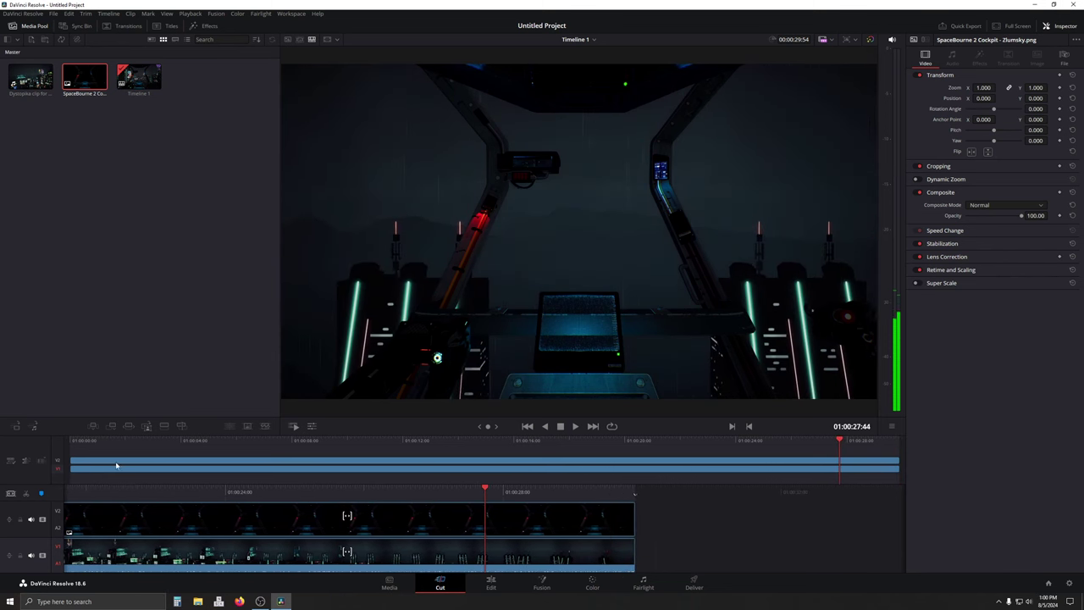
click(75, 441)
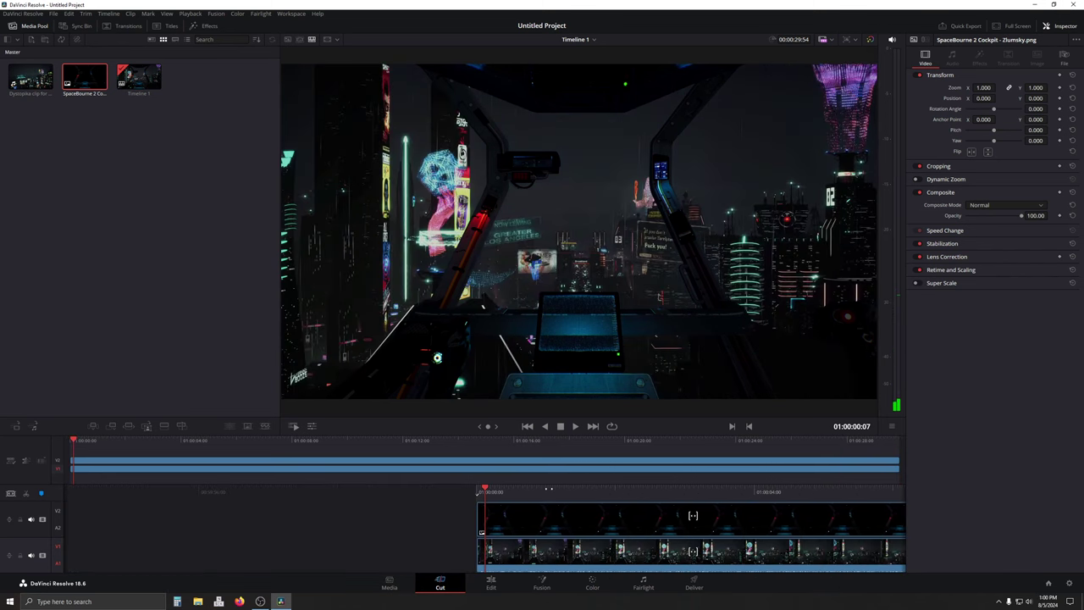
scroll(549, 487, up, 2)
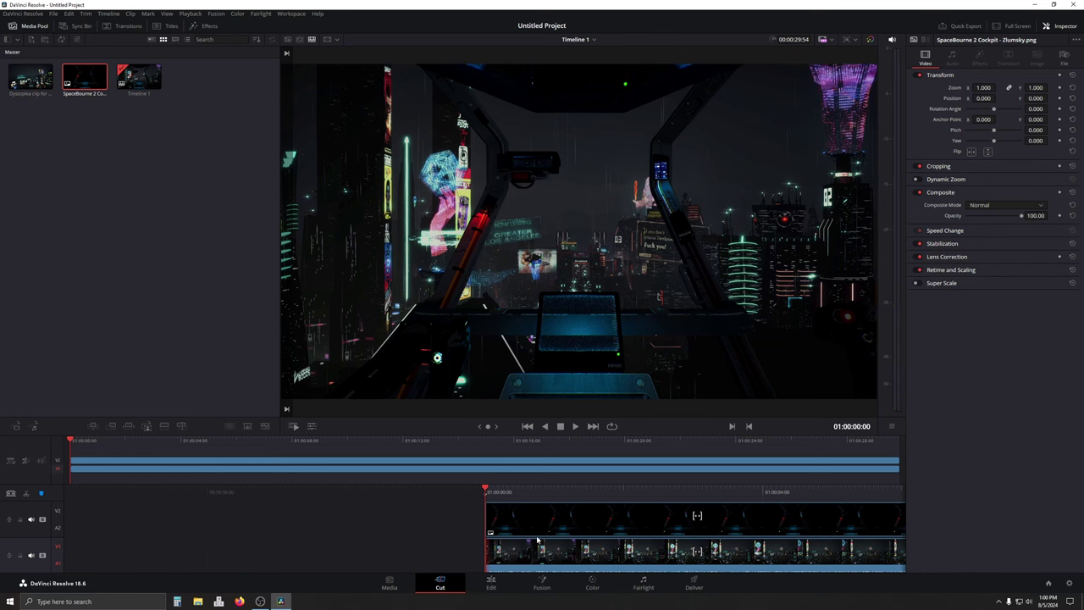
Inspect the Dystopika city clip on the Edit page, clear selections, and go back to the Cut page
click(491, 585)
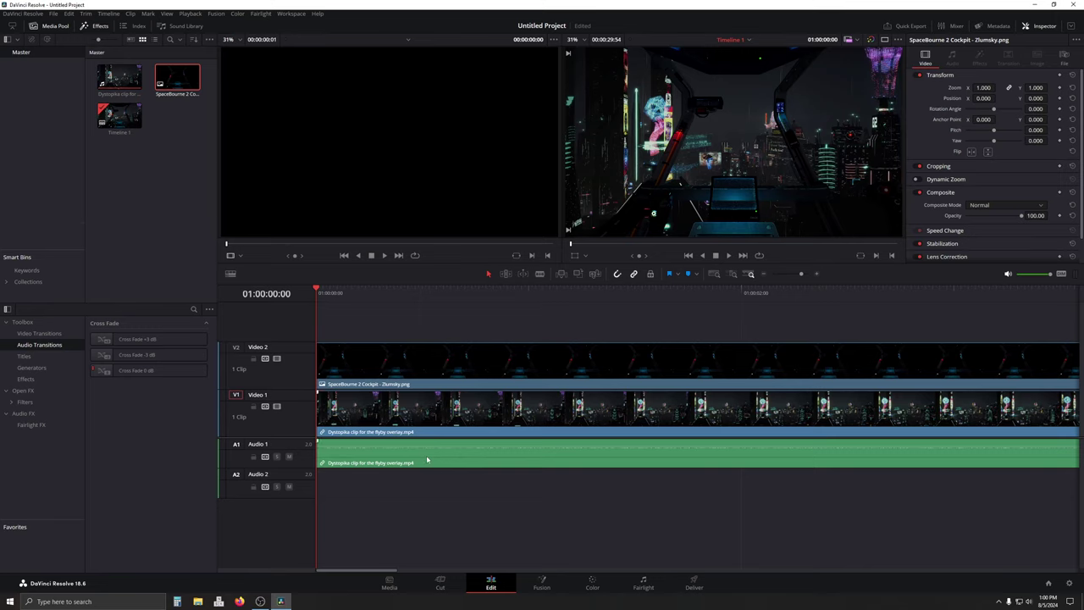
click(426, 459)
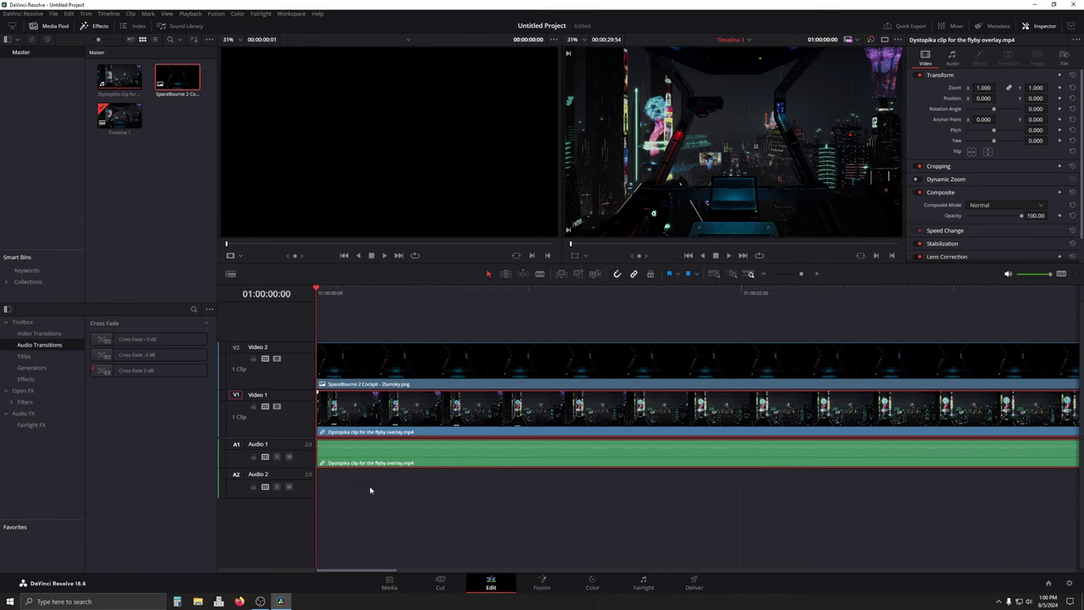
click(349, 487)
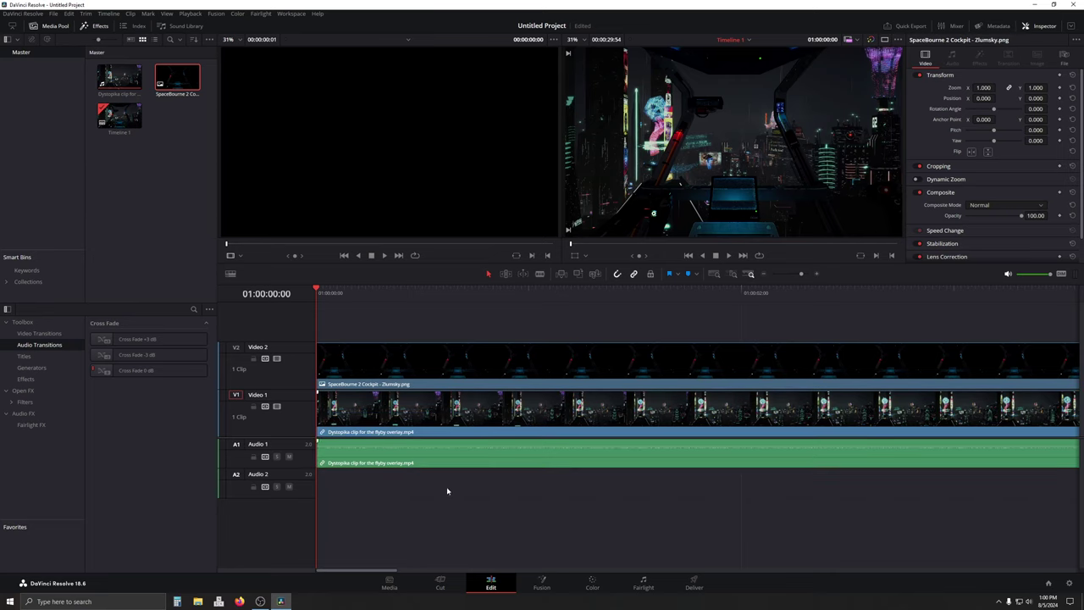
click(127, 193)
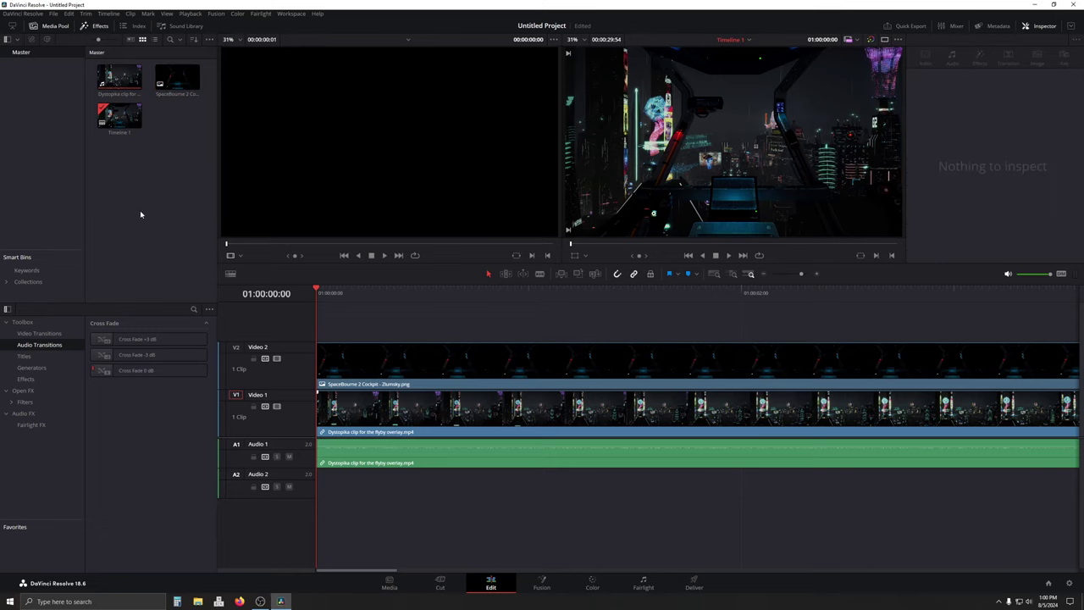
click(441, 583)
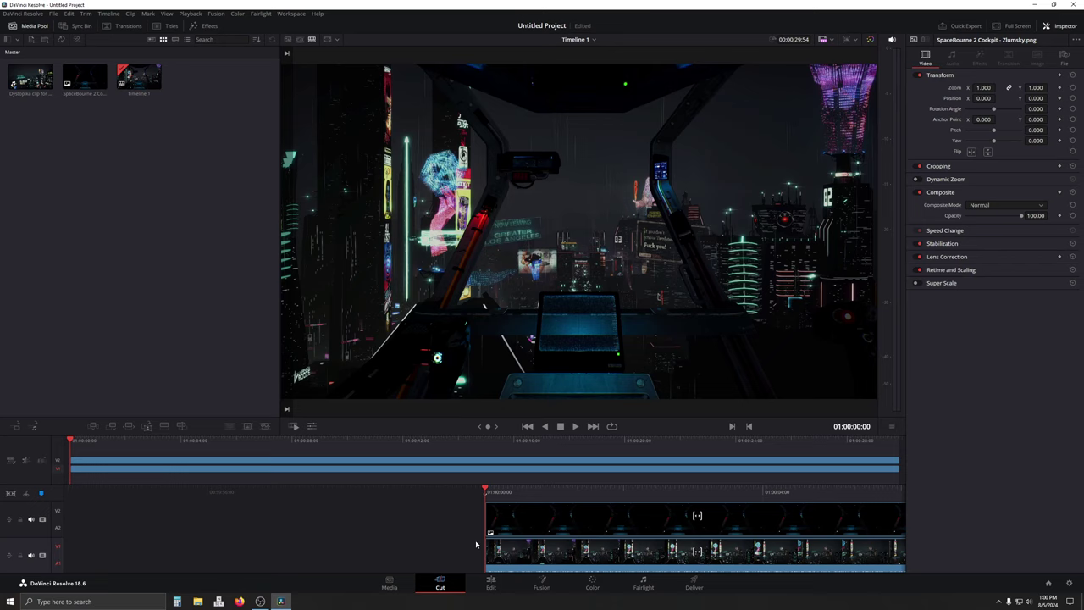
On the Deliver page, name the output 'Our overlay' and save it to Pictures\1_Overlay Tutorial
click(694, 583)
click(93, 100)
text(Our overlay)
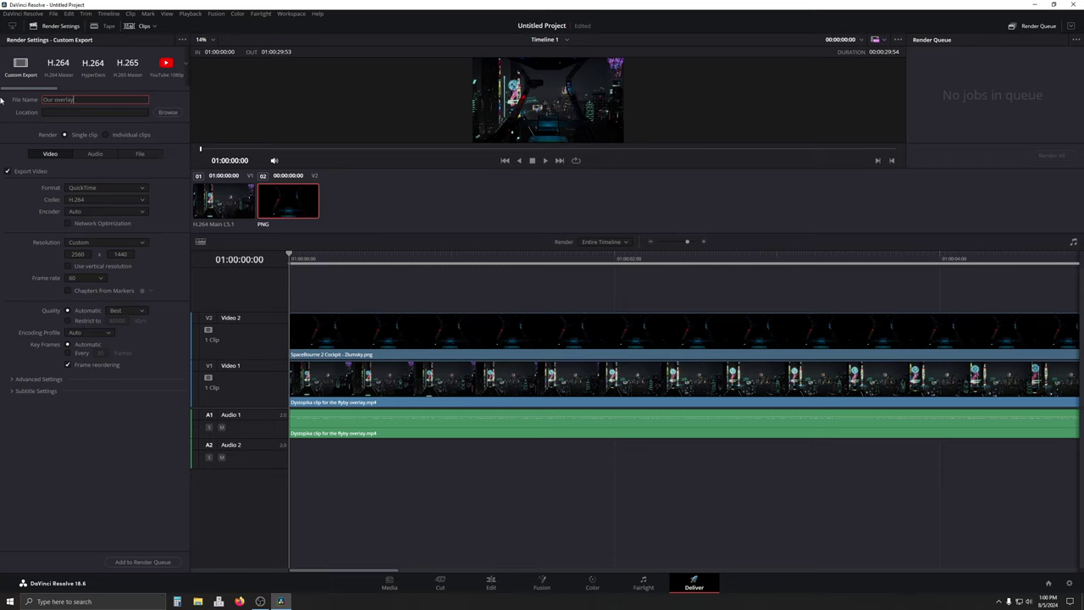
click(168, 111)
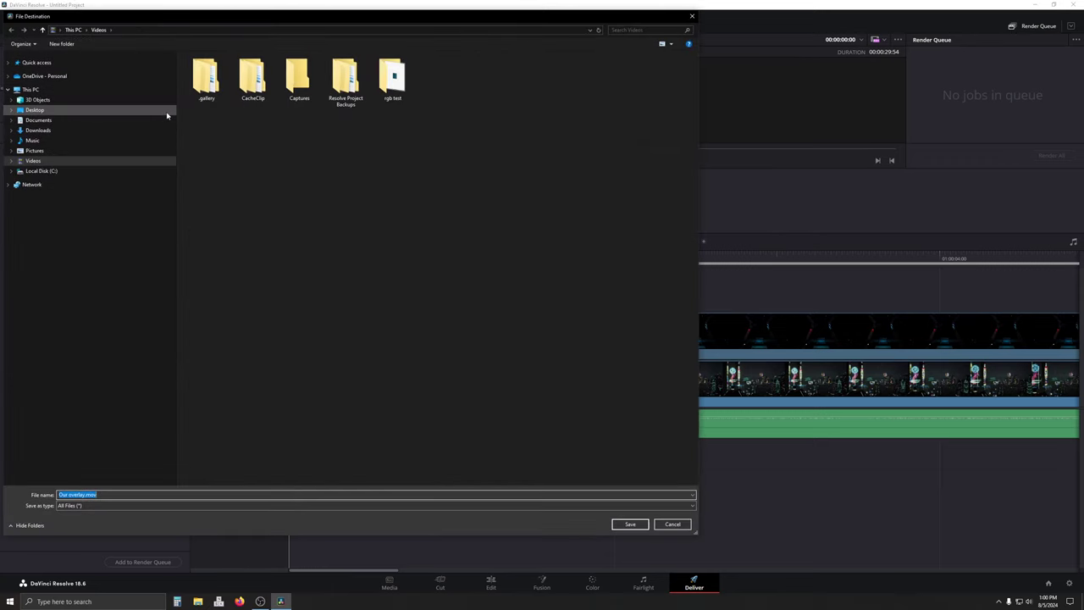
click(12, 151)
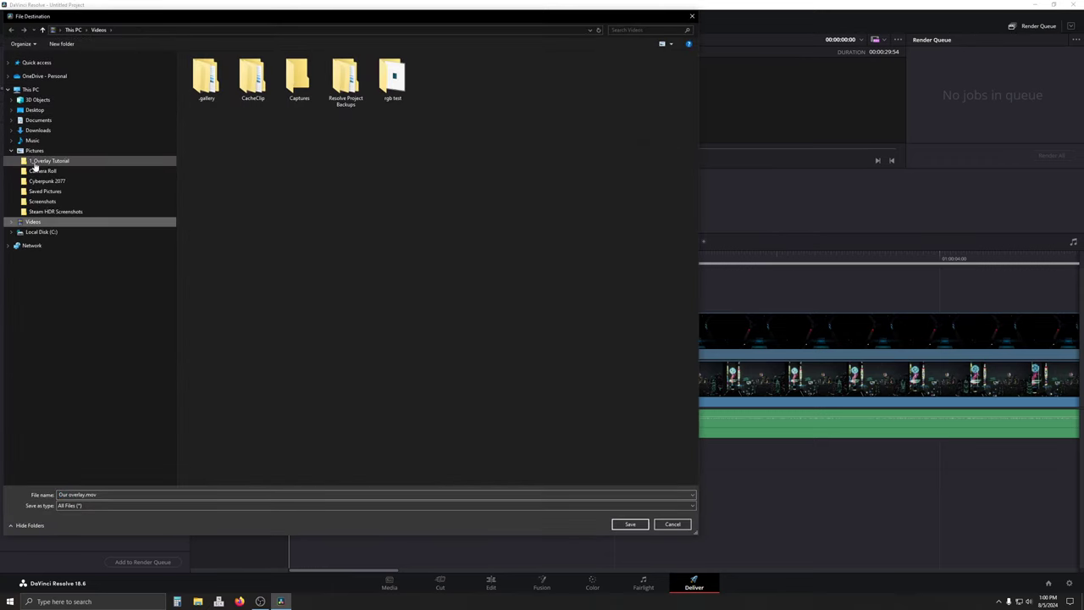
click(49, 160)
click(630, 525)
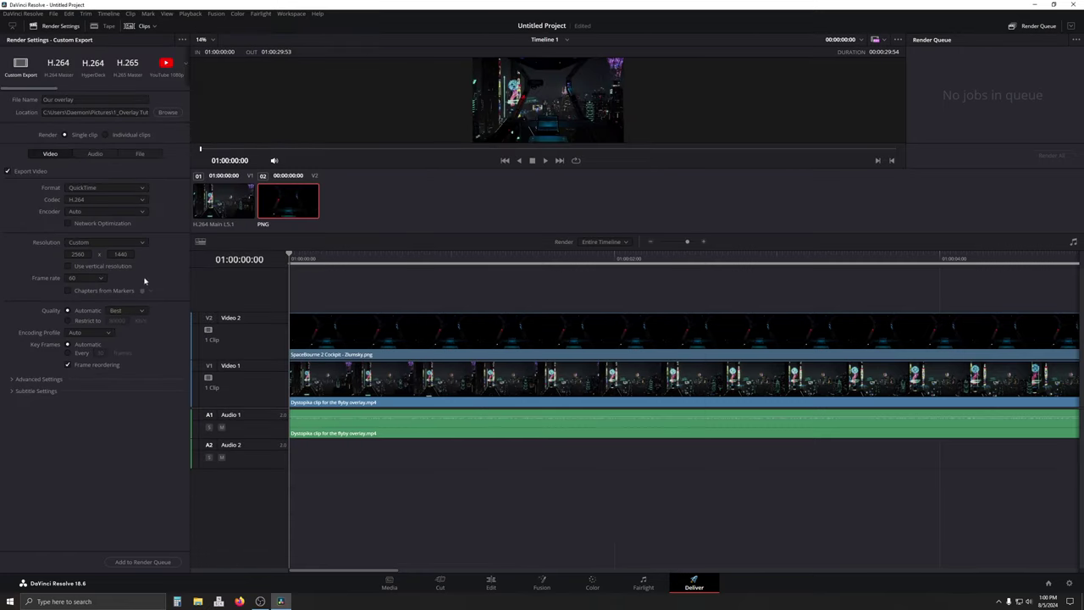
Set the render format to MP4, queue the timeline, and render it
click(98, 187)
click(92, 248)
click(142, 561)
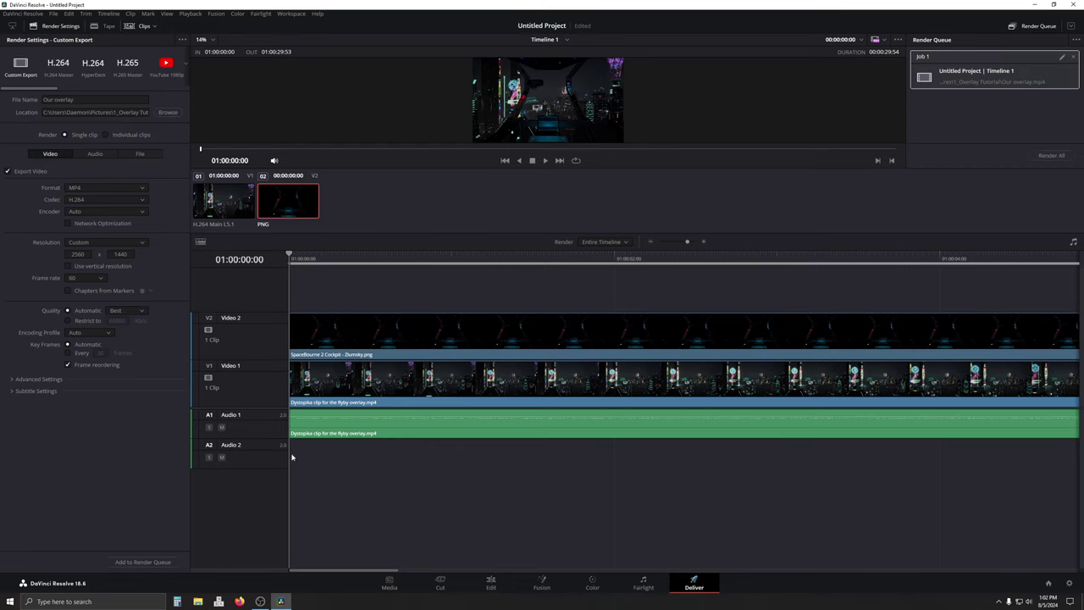
click(1050, 155)
Find Our overlay.mp4 in Pictures\1_Overlay Tutorial and play it in VLC
click(197, 601)
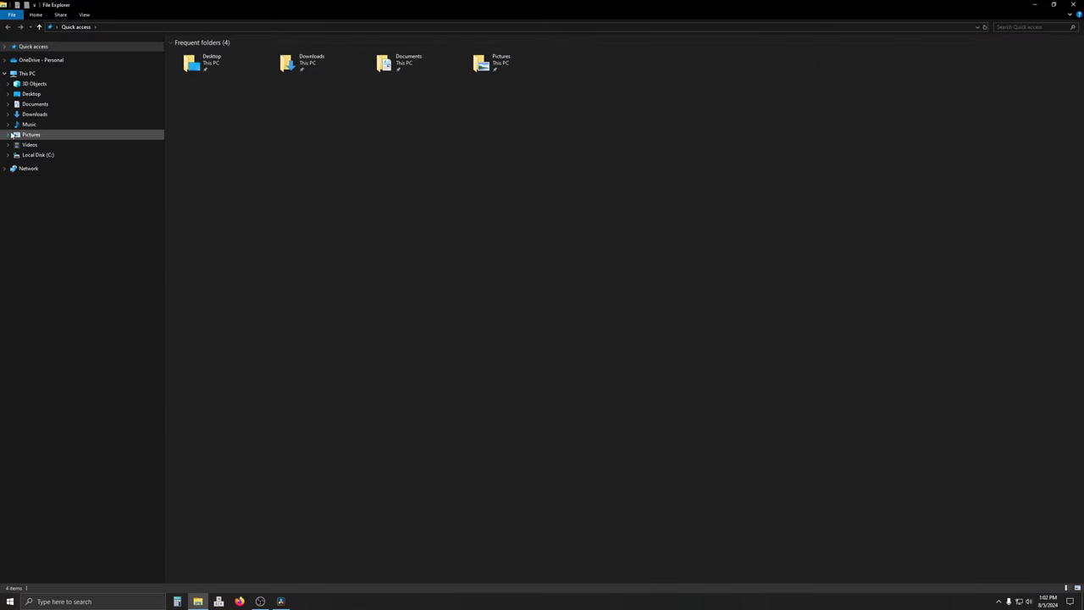
click(9, 135)
click(38, 145)
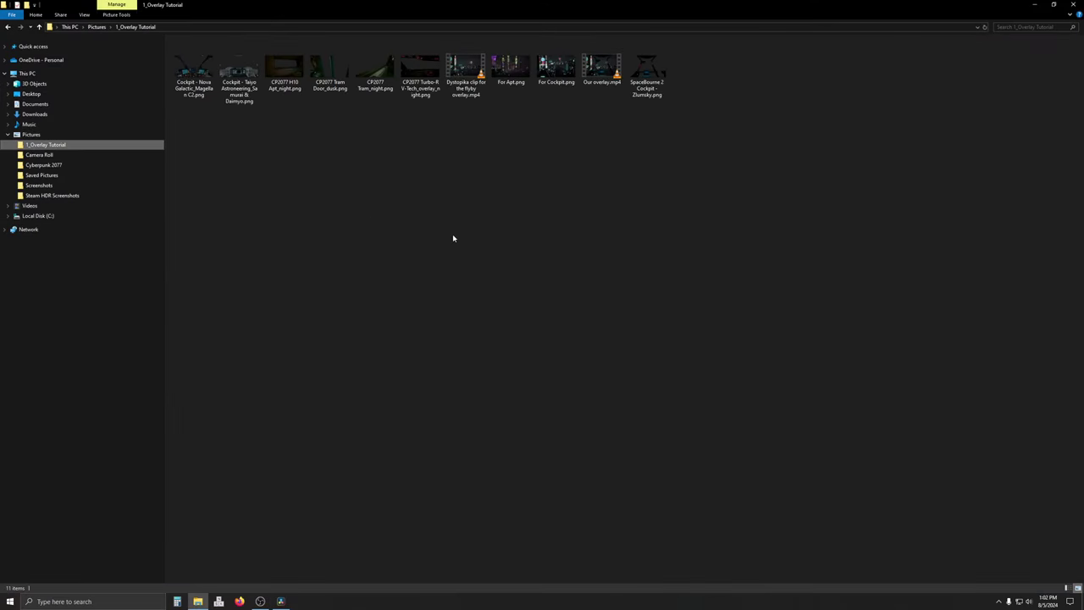
click(599, 68)
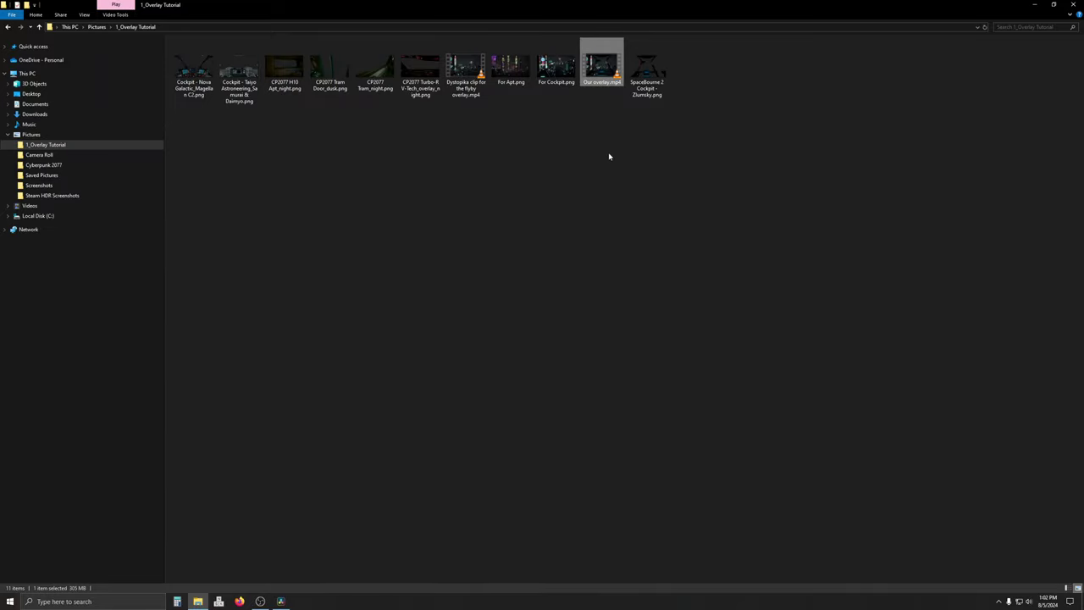
double_click(602, 74)
click(260, 601)
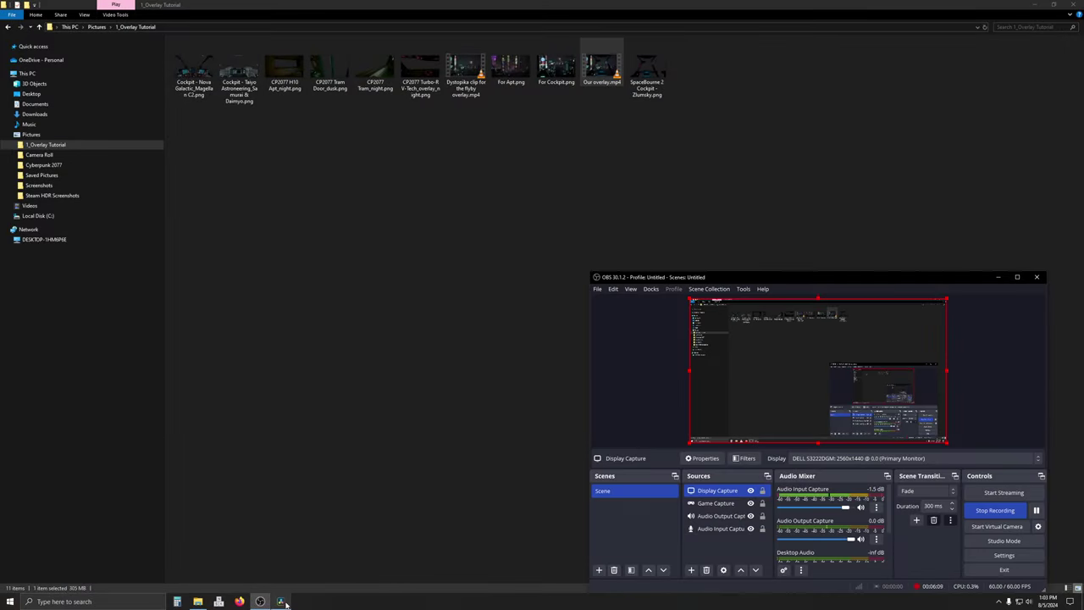
click(281, 602)
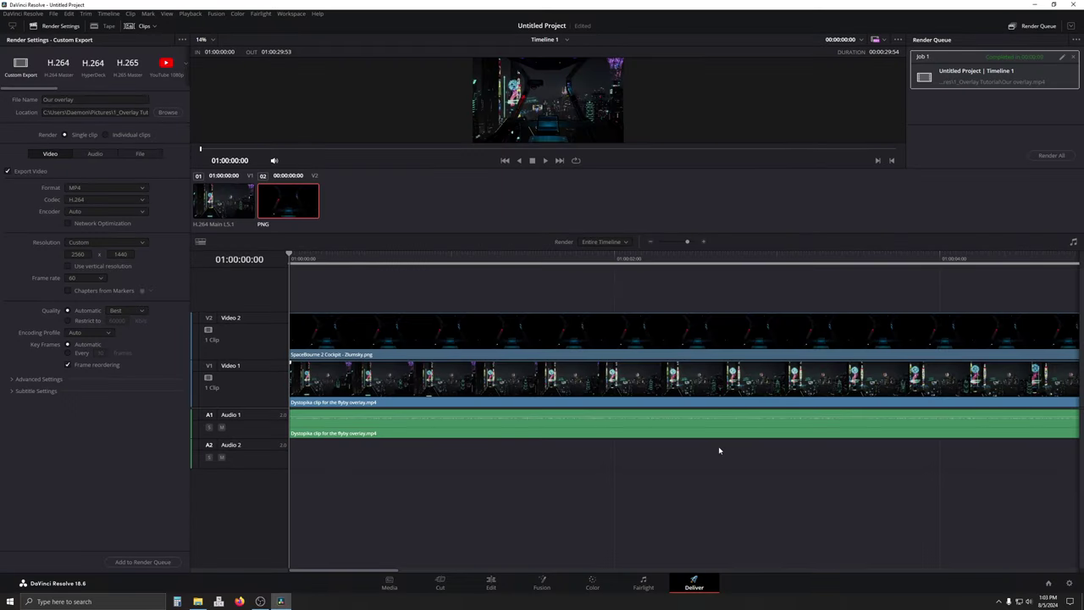
click(260, 601)
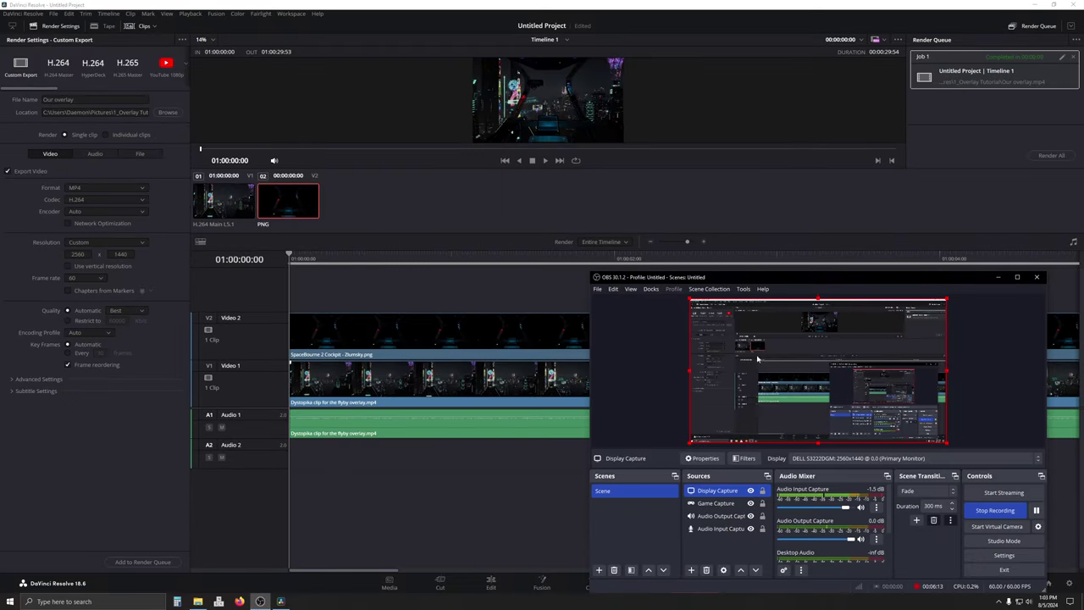
click(283, 602)
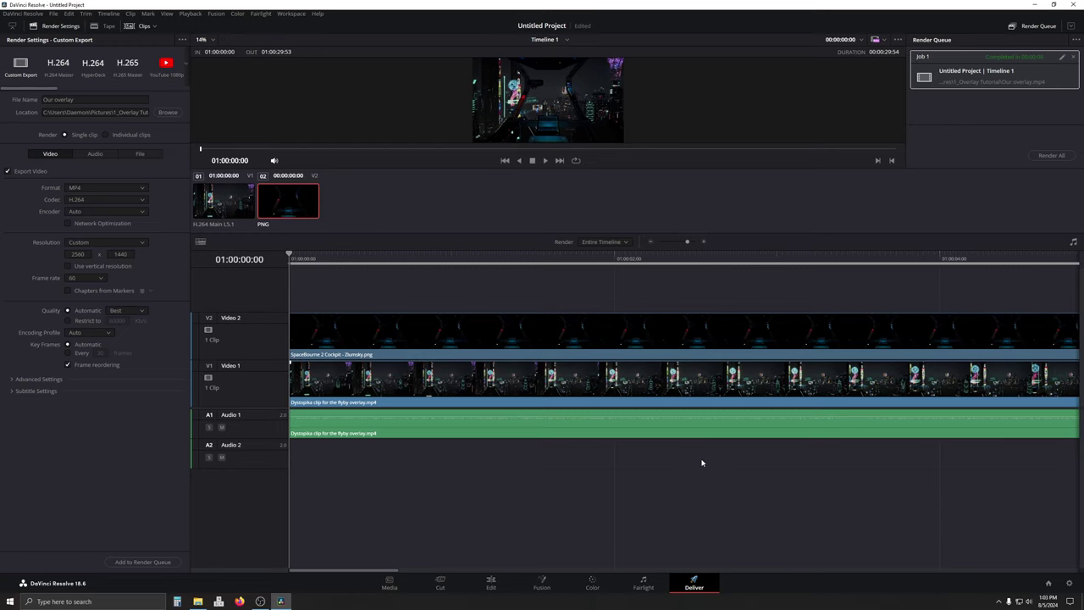
Browse to Local Disk (C:) > Video Captures > Dystopika meets SpaceBourne 2
click(197, 601)
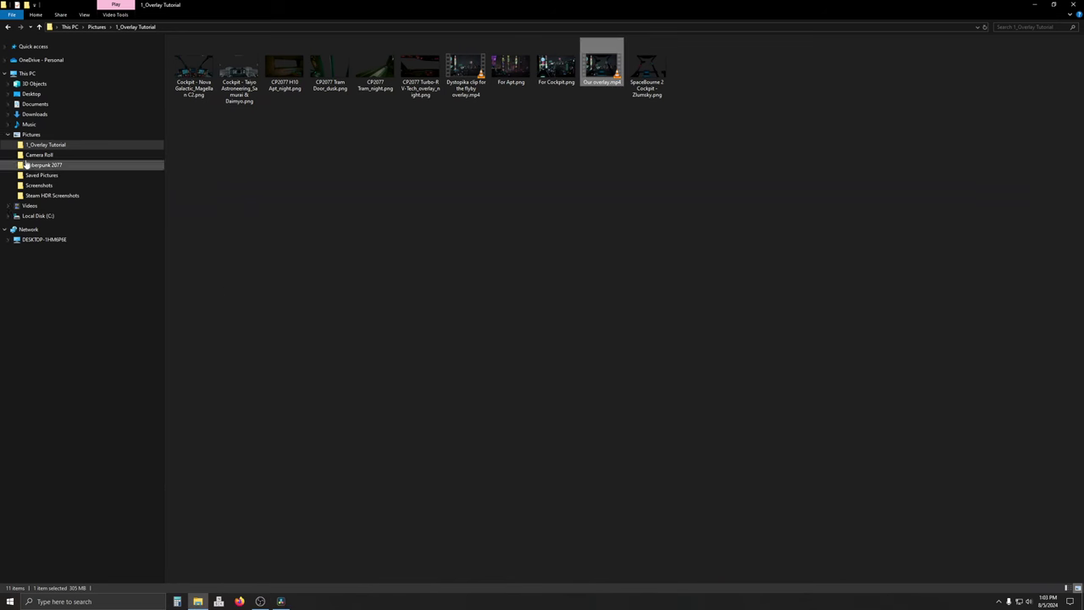
click(10, 217)
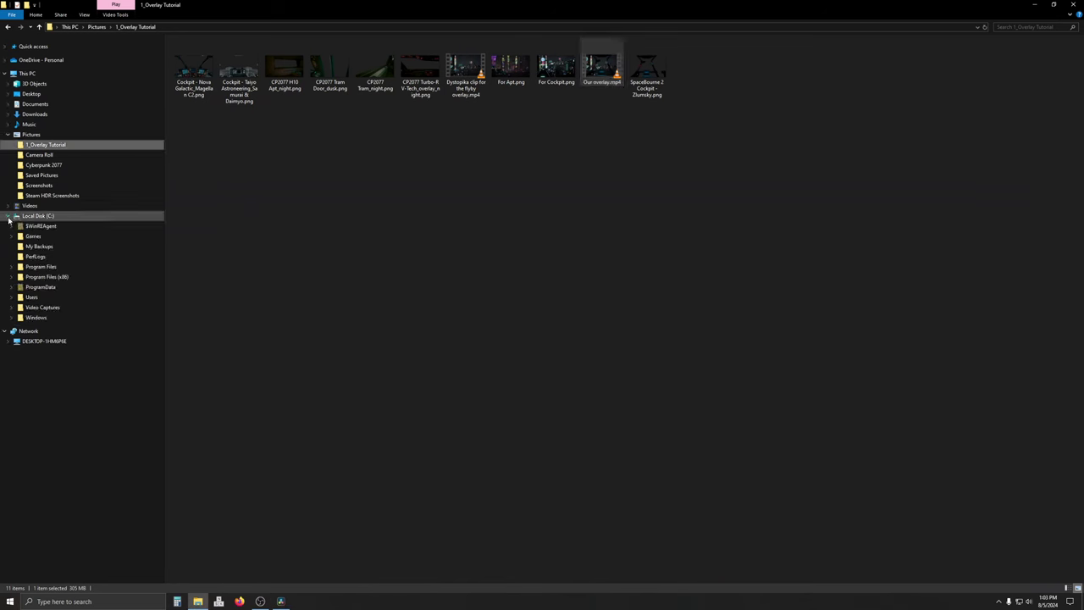
click(11, 307)
click(59, 338)
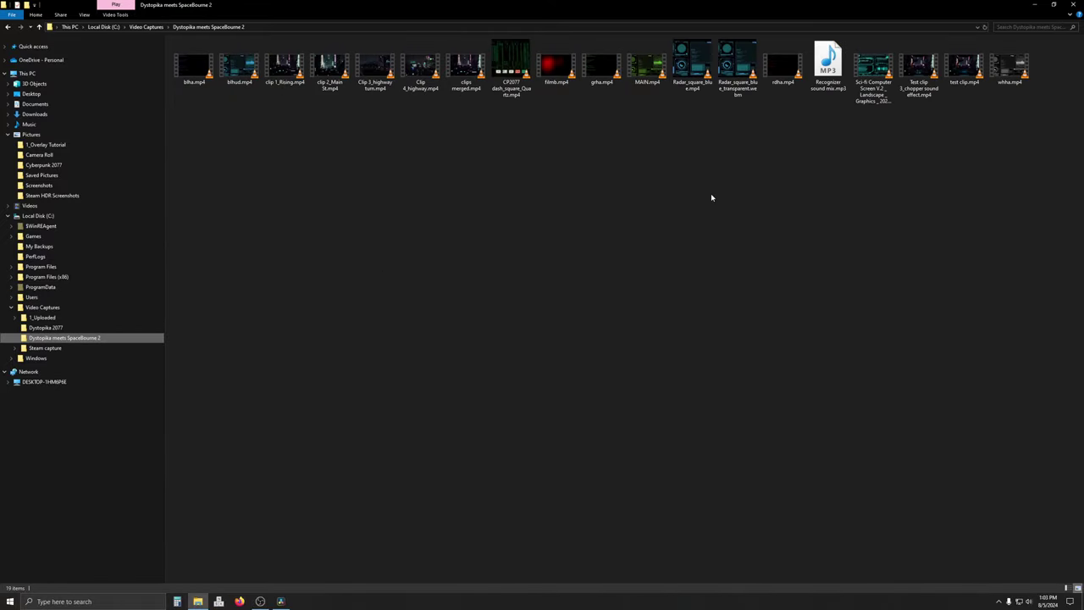
Play Test clip 3_chopper sound effect.mp4 in VLC
double_click(919, 74)
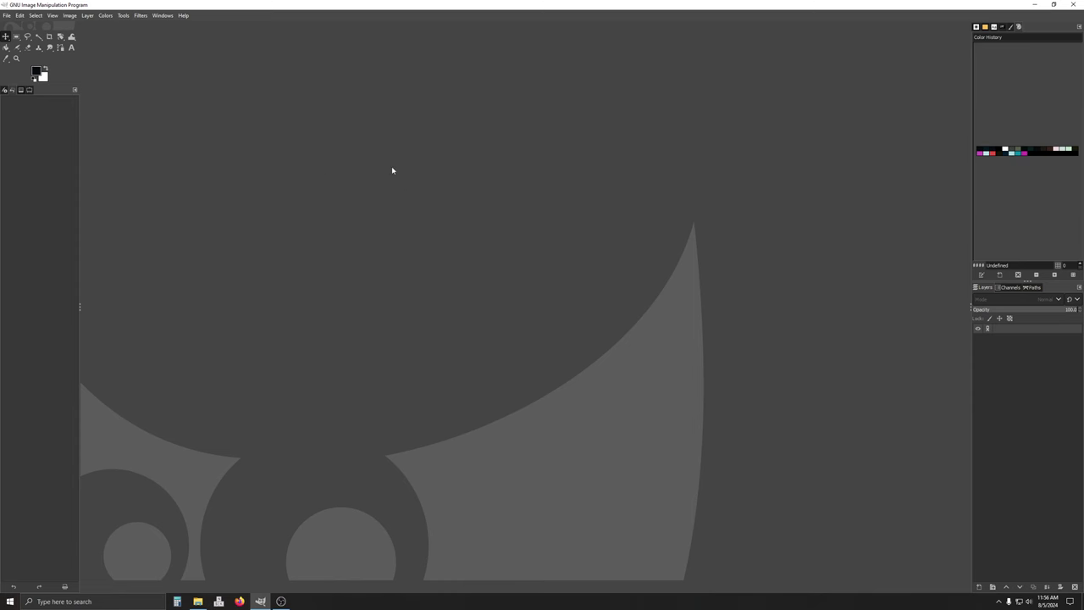
Open For Apt.png from Pictures\1_Overlay Tutorial in GIMP
click(6, 15)
click(25, 47)
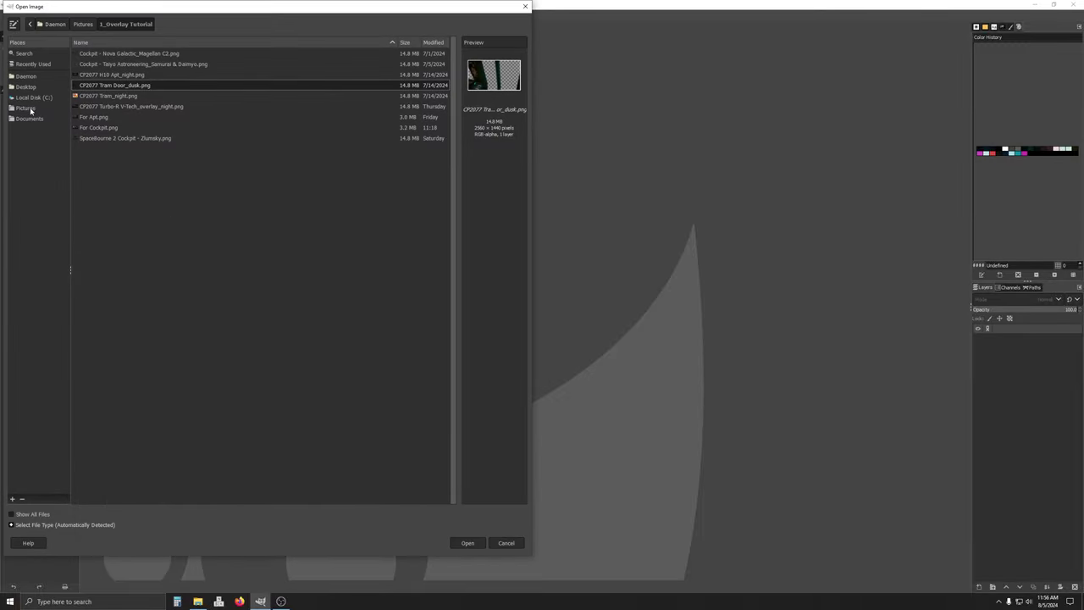
click(25, 109)
double_click(113, 54)
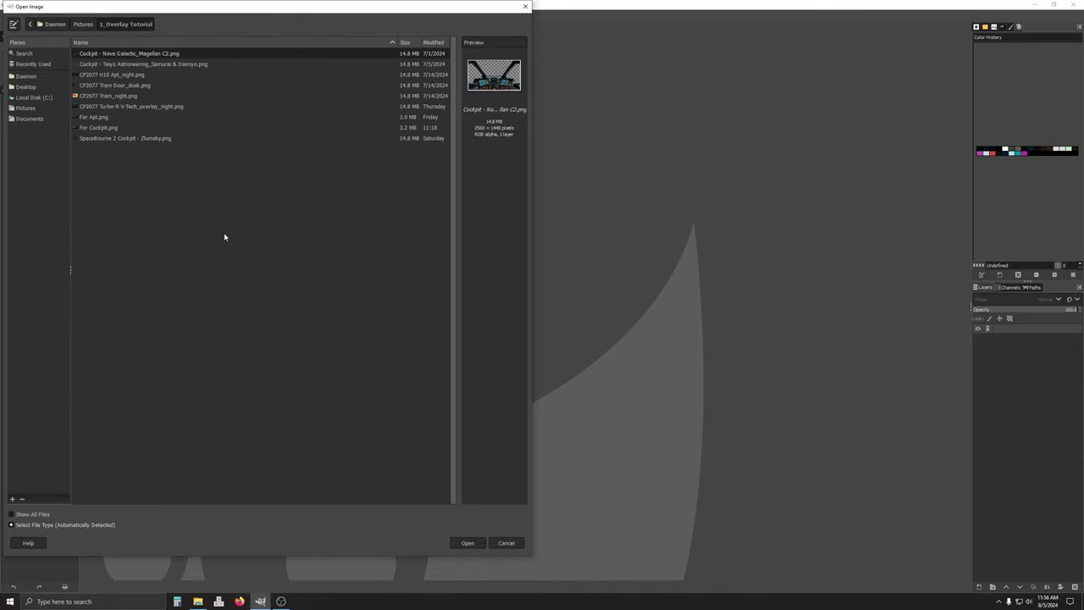
click(98, 118)
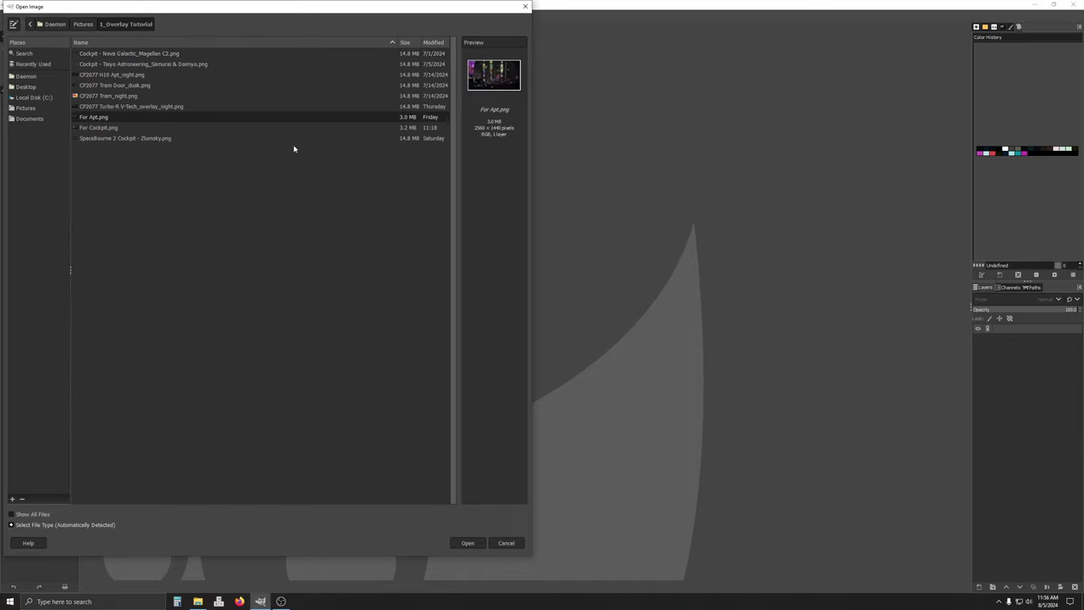
click(468, 542)
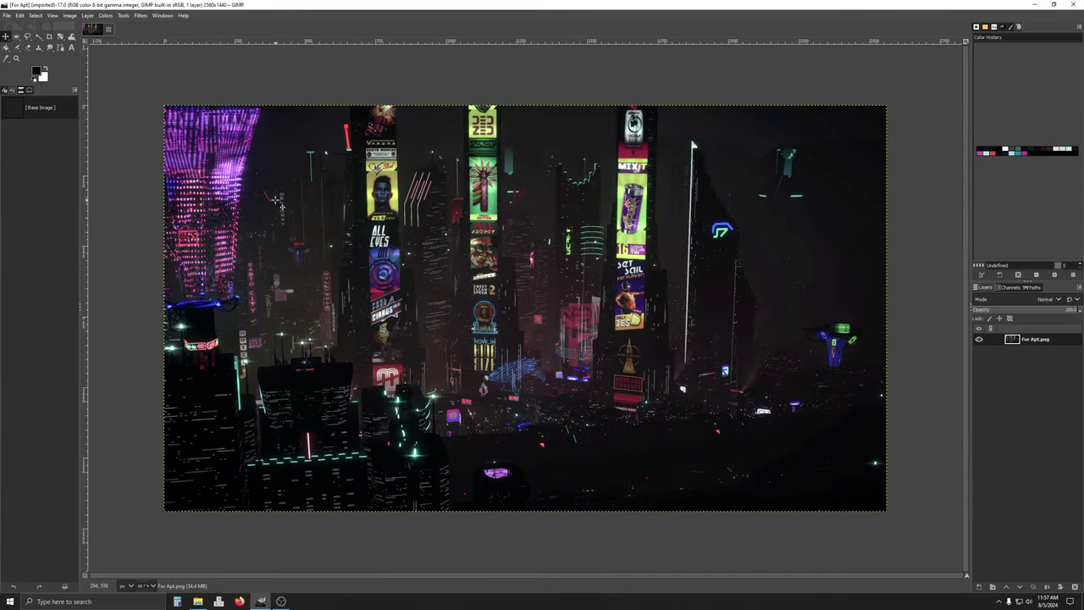
Open the CP2077 H10 Apt_night.png apartment overlay as a second image
click(6, 15)
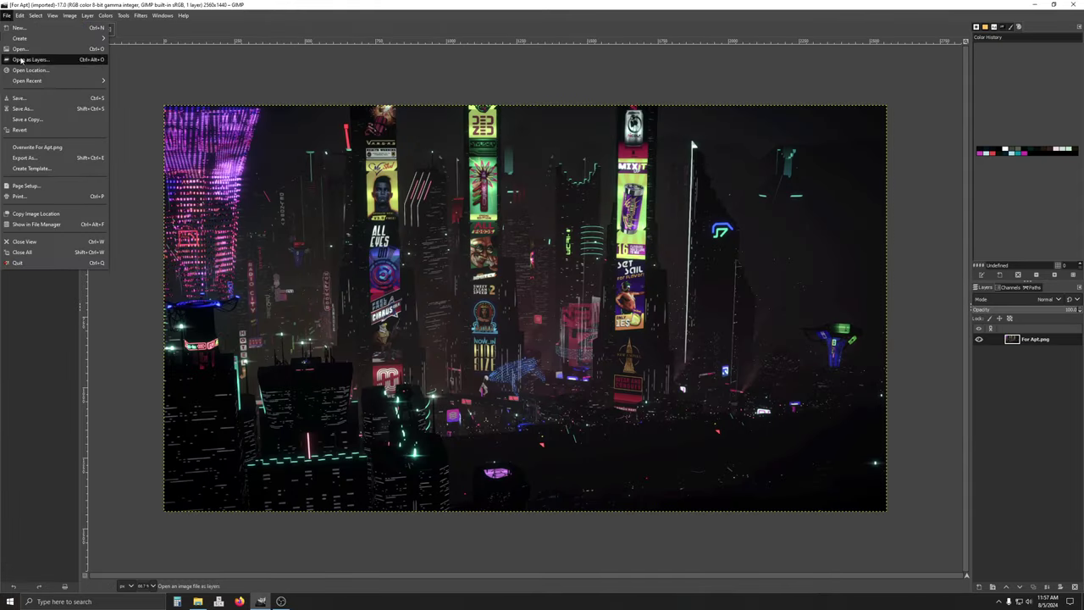
click(19, 48)
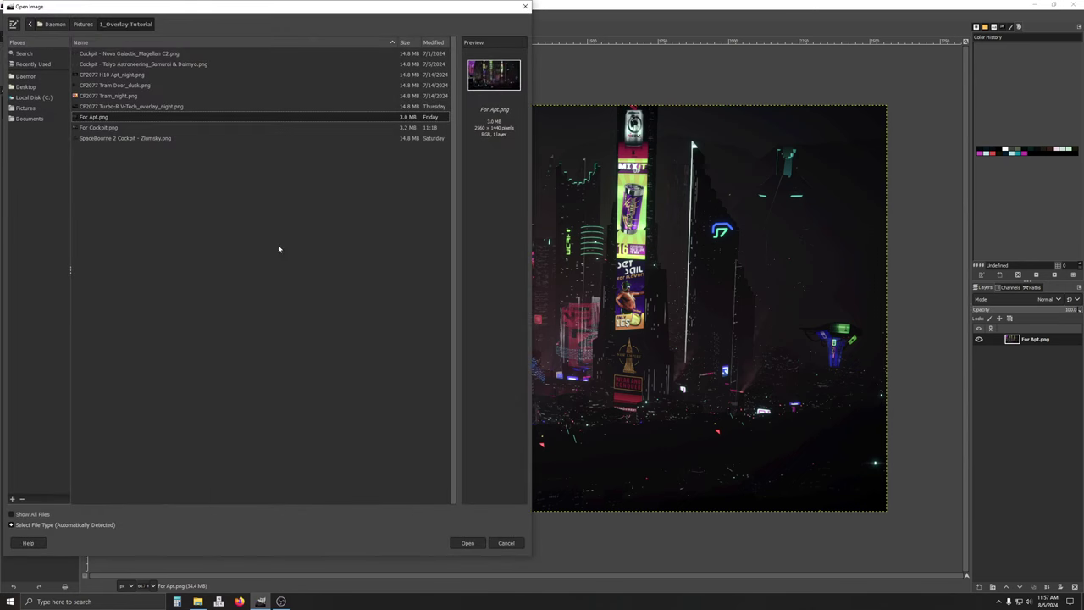
click(137, 76)
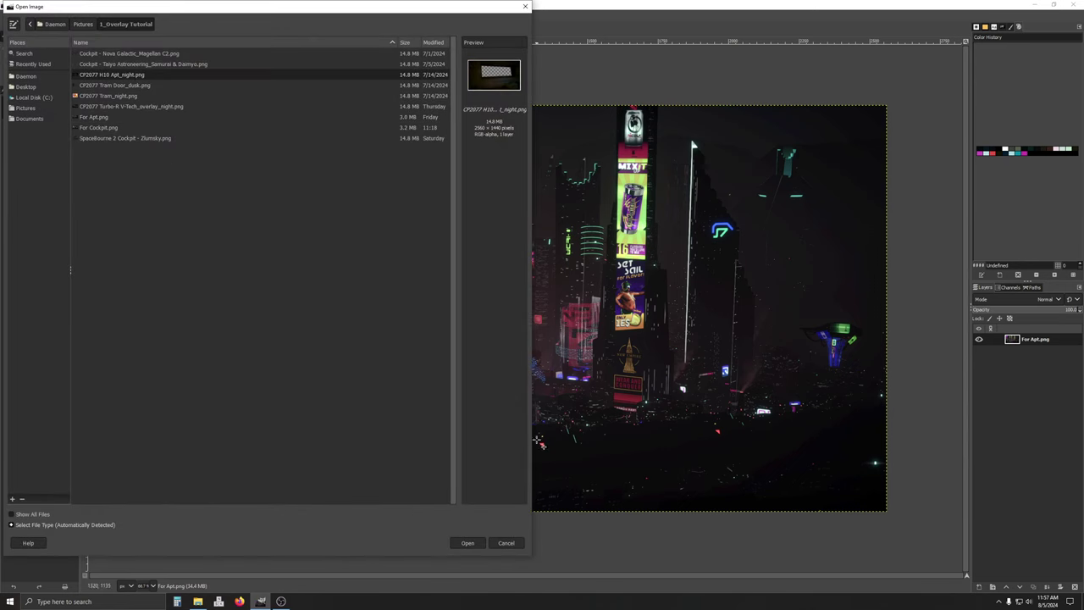
click(467, 543)
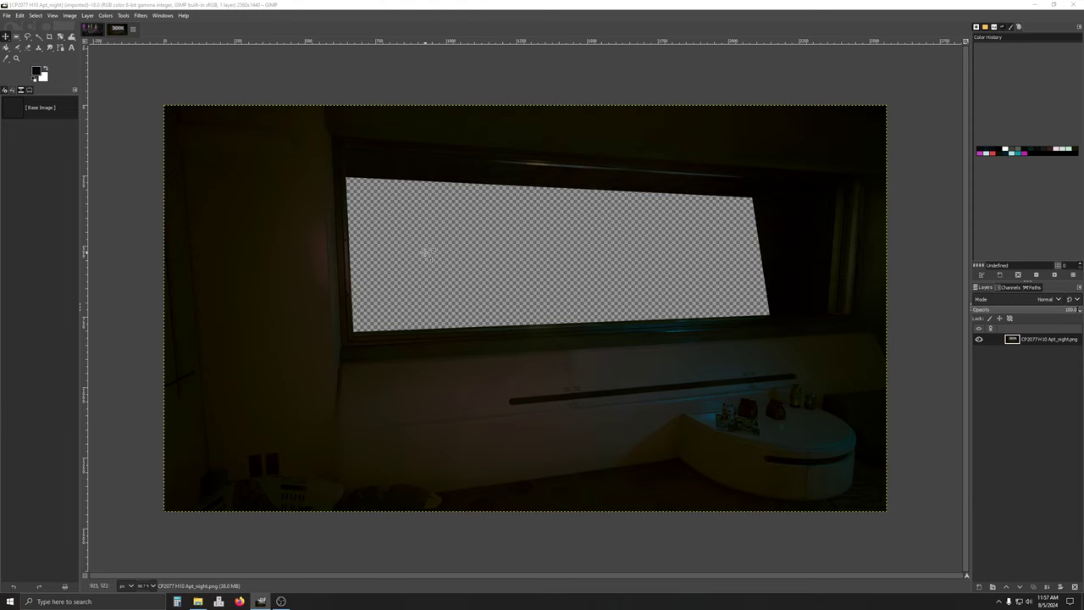
Copy the CP2077 H10 Apt_night apartment image and paste it into For Apt.png as a new layer
click(119, 32)
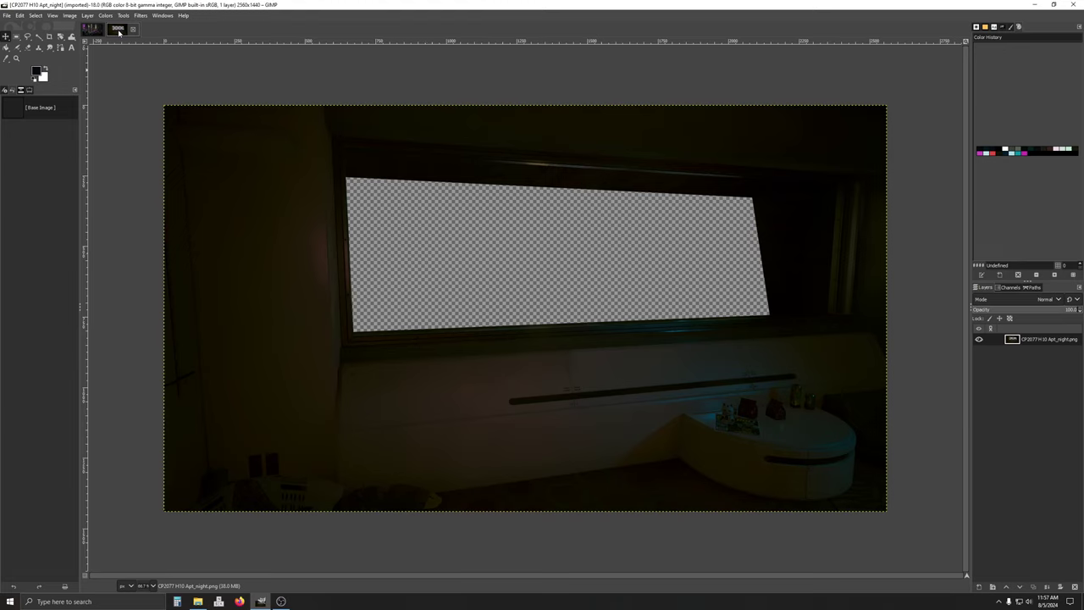
click(21, 16)
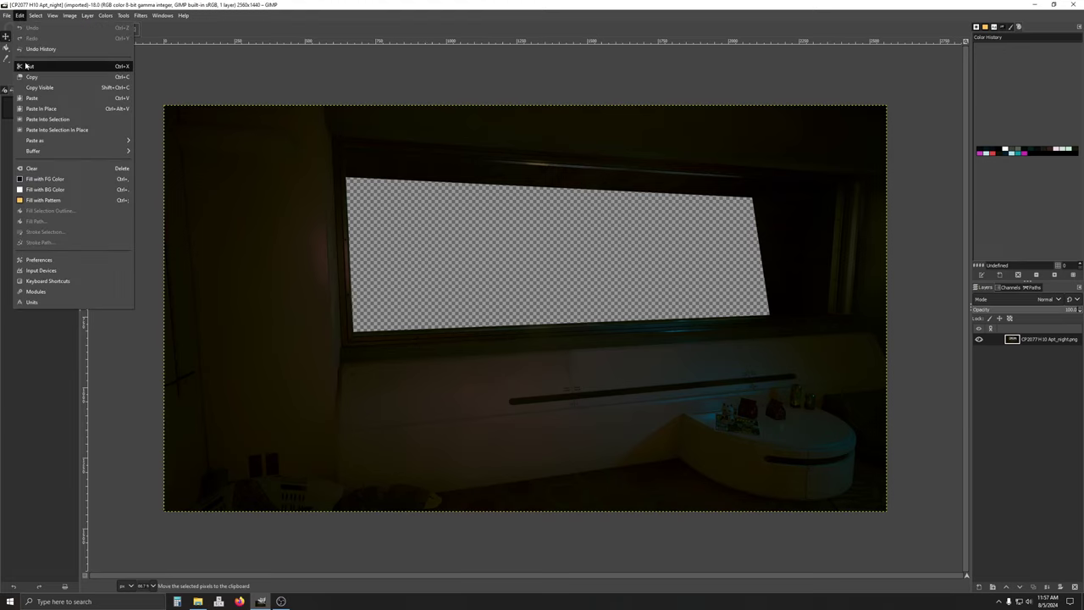
click(31, 79)
click(91, 29)
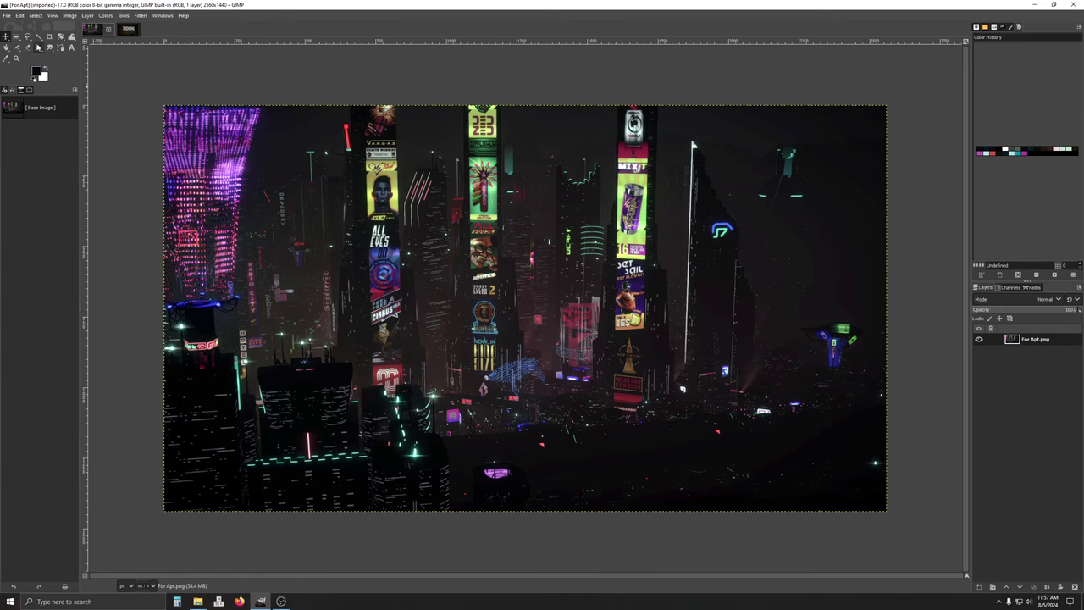
click(20, 16)
mouse_move(41, 146)
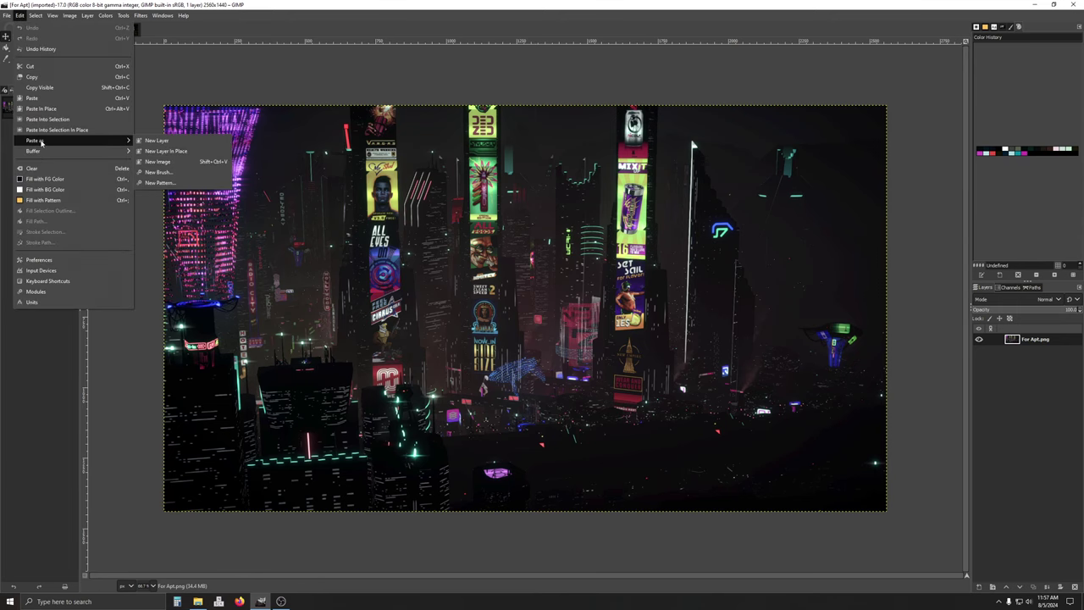
click(156, 140)
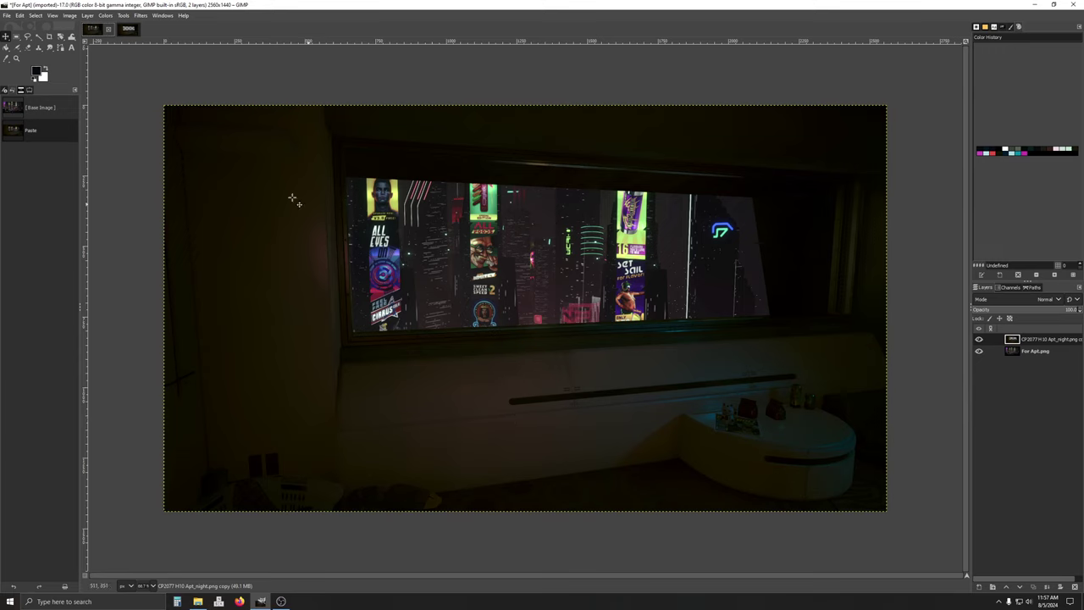
Export the composite as V's Dystopika.png with PNG compression level 0
click(8, 17)
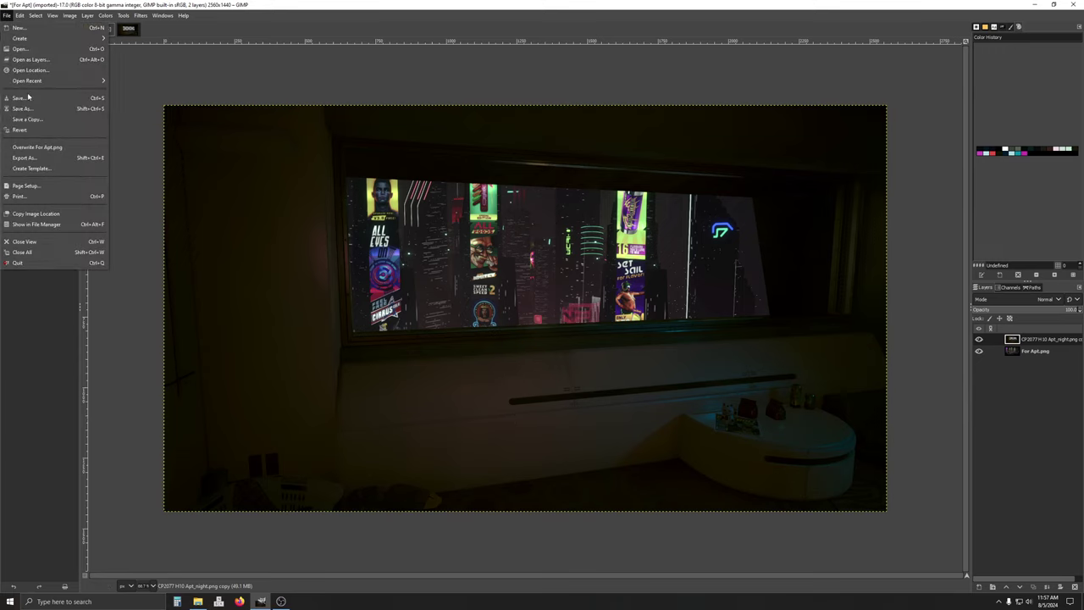
click(33, 161)
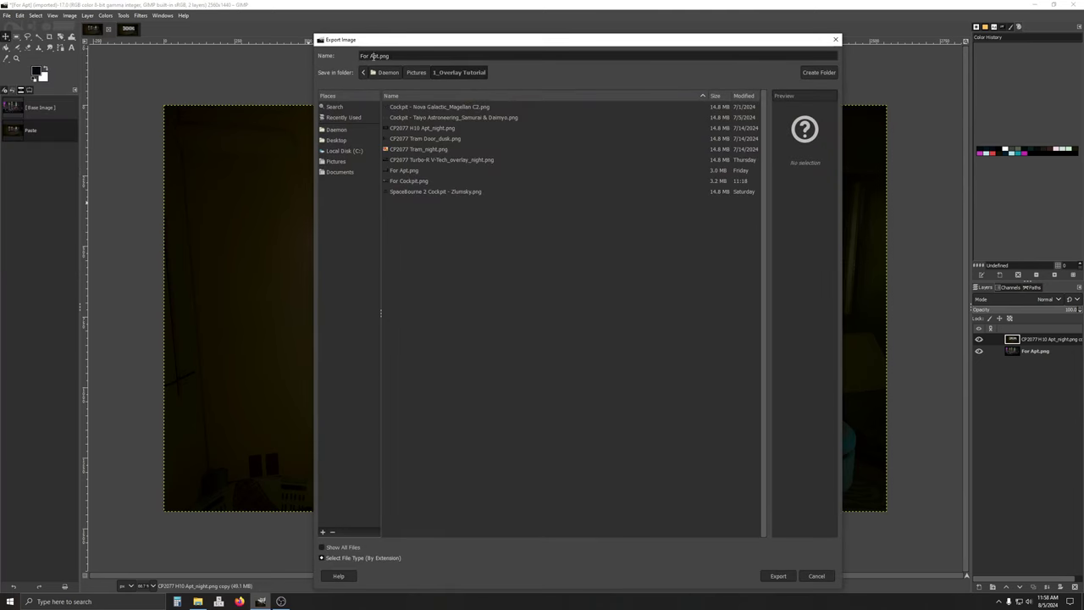
drag(378, 56, 357, 56)
text(V's Dystopika)
key(Return)
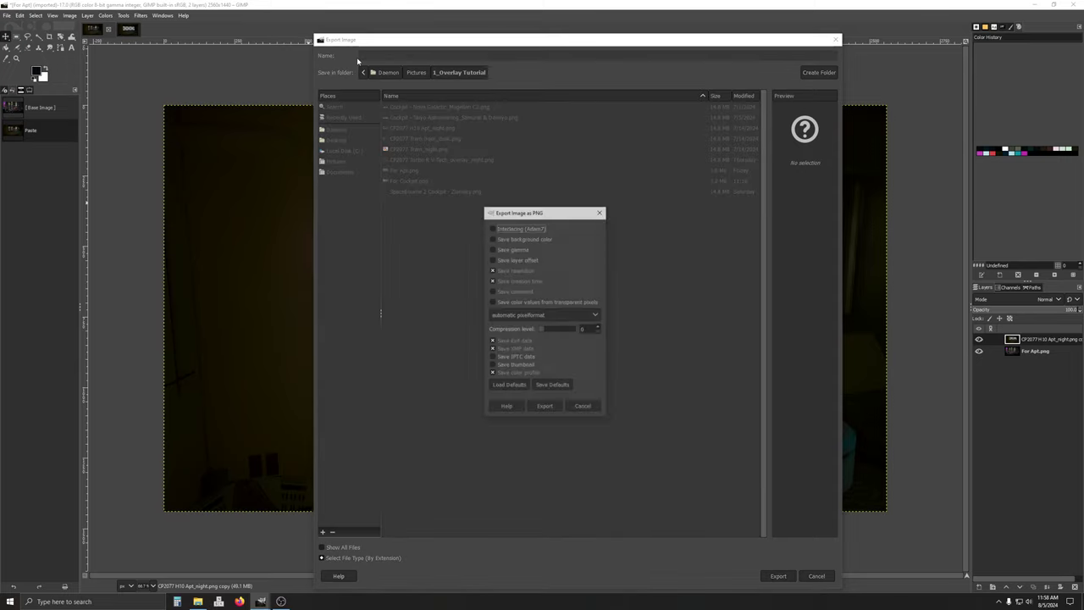
click(527, 238)
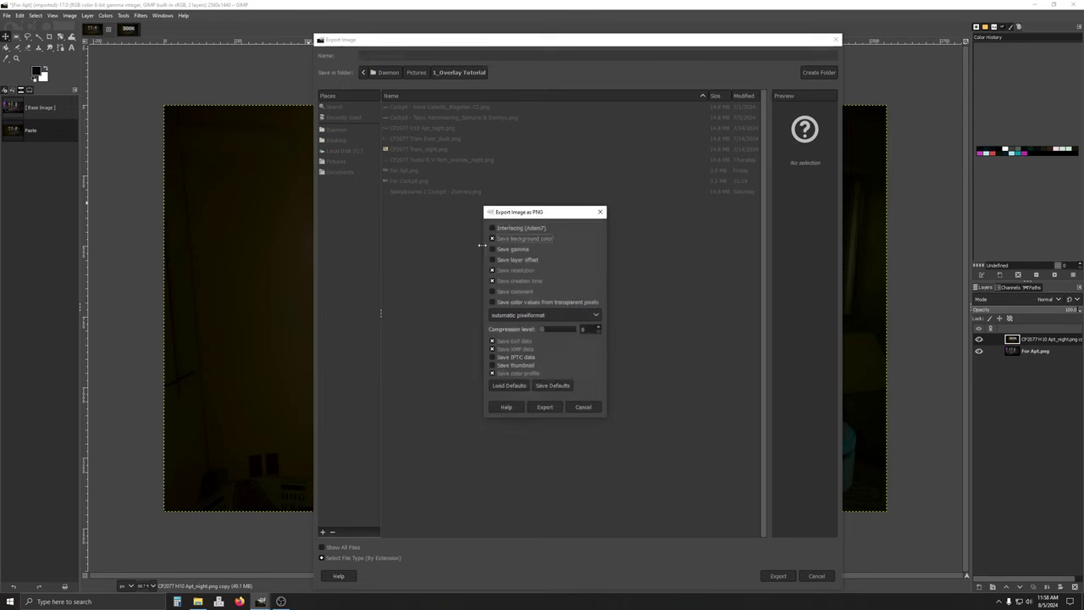
click(492, 239)
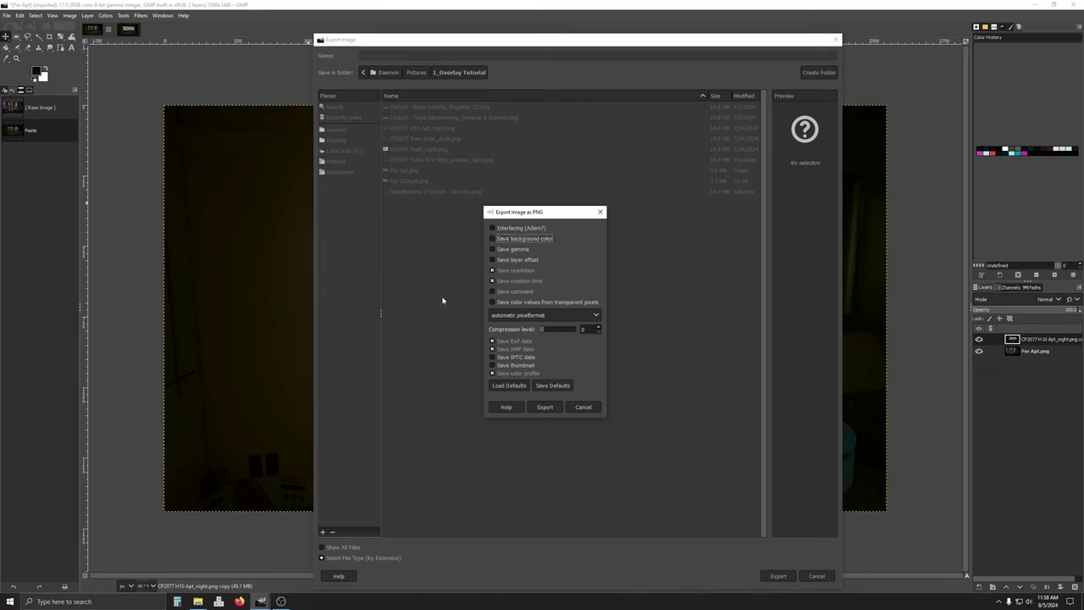
click(597, 330)
click(599, 332)
click(546, 408)
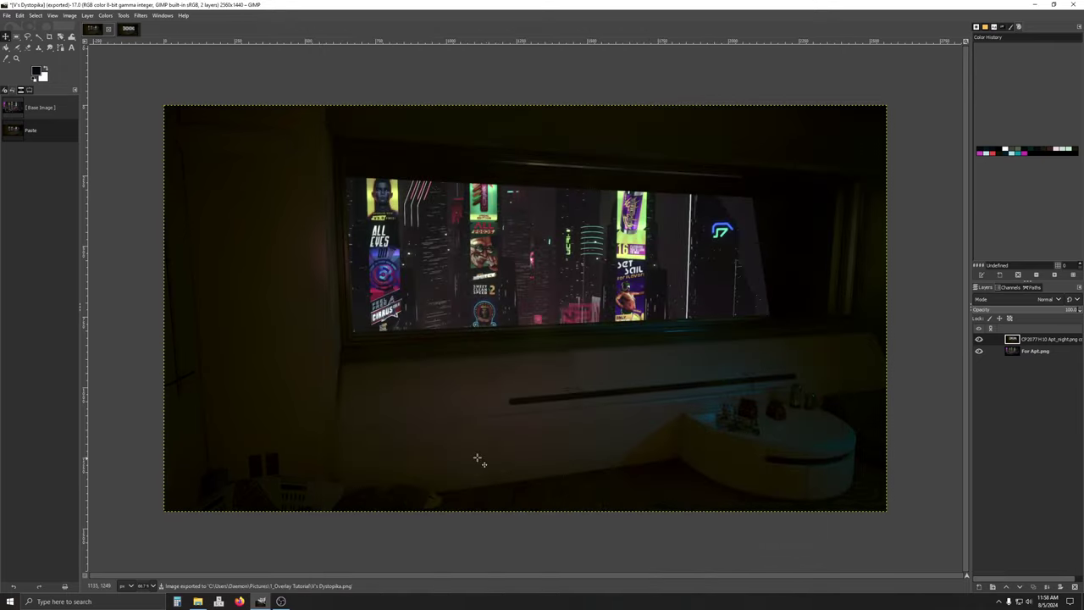
Preview the exported V's Dystopika.png from the 1_Overlay Tutorial folder in Photos, then close it
click(197, 601)
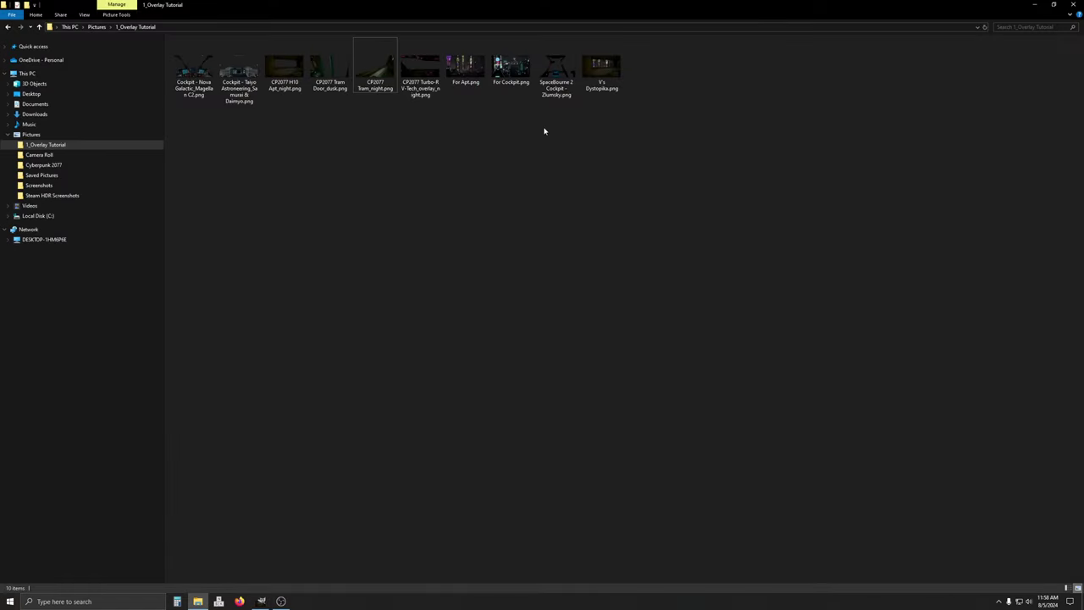
double_click(601, 68)
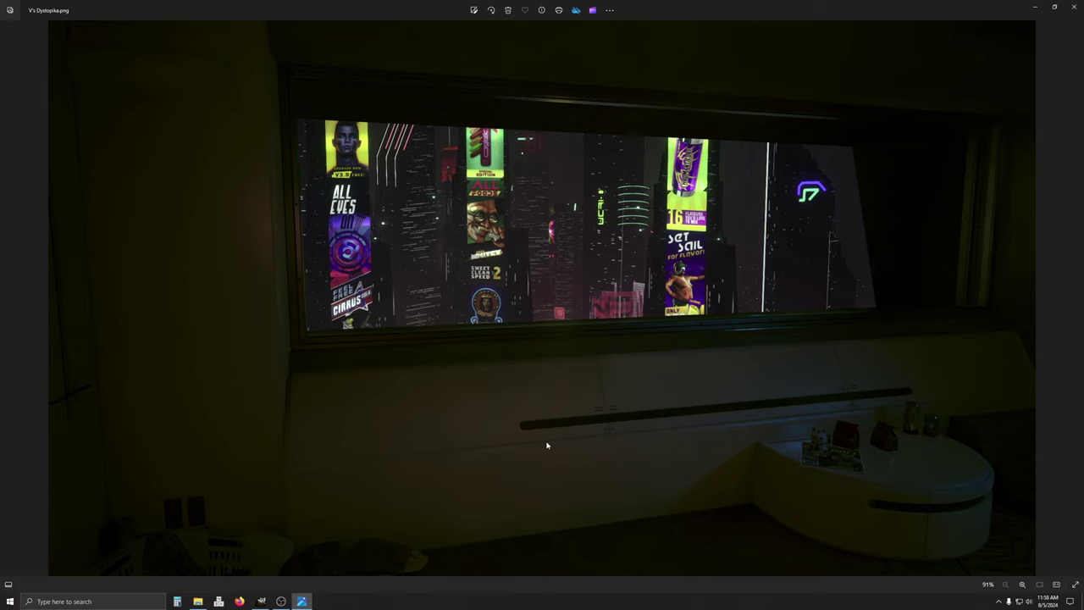
click(1074, 7)
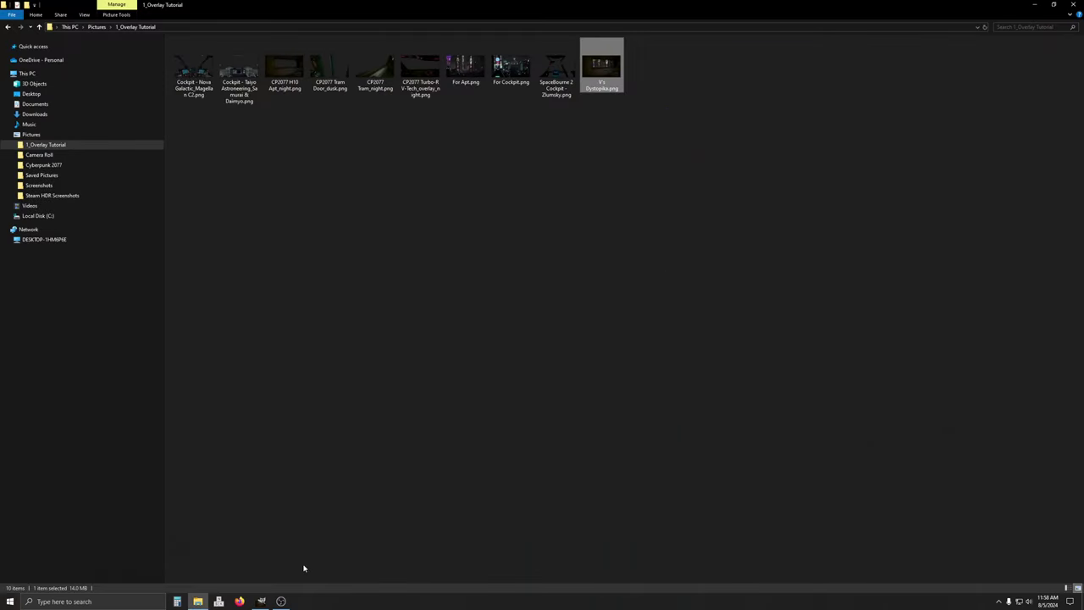
Undo the pasted apartment overlay in GIMP and open CF2077 Tram_night.png
click(261, 602)
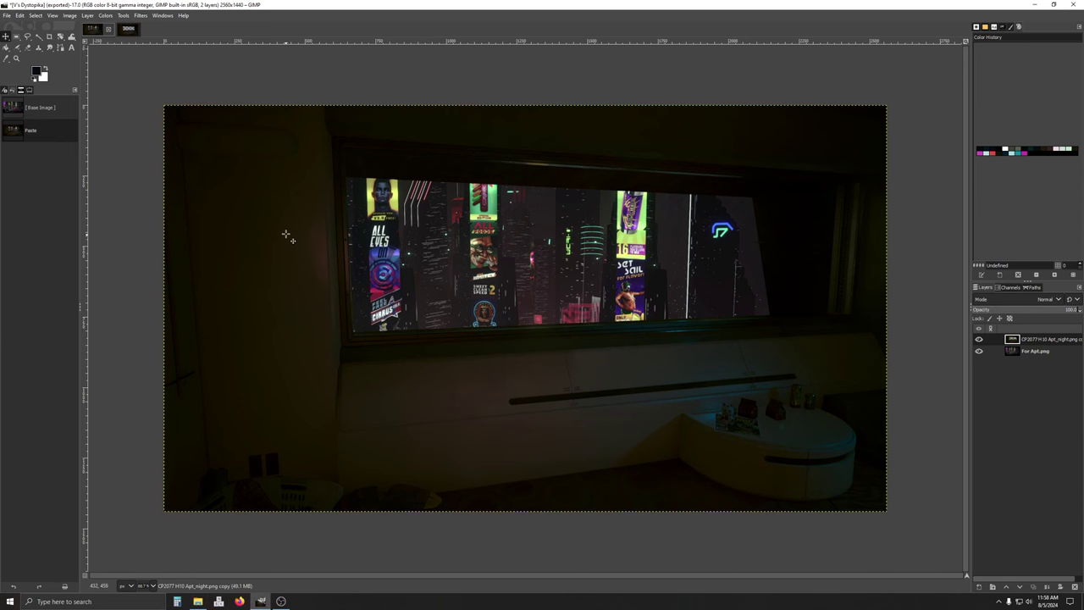
click(19, 15)
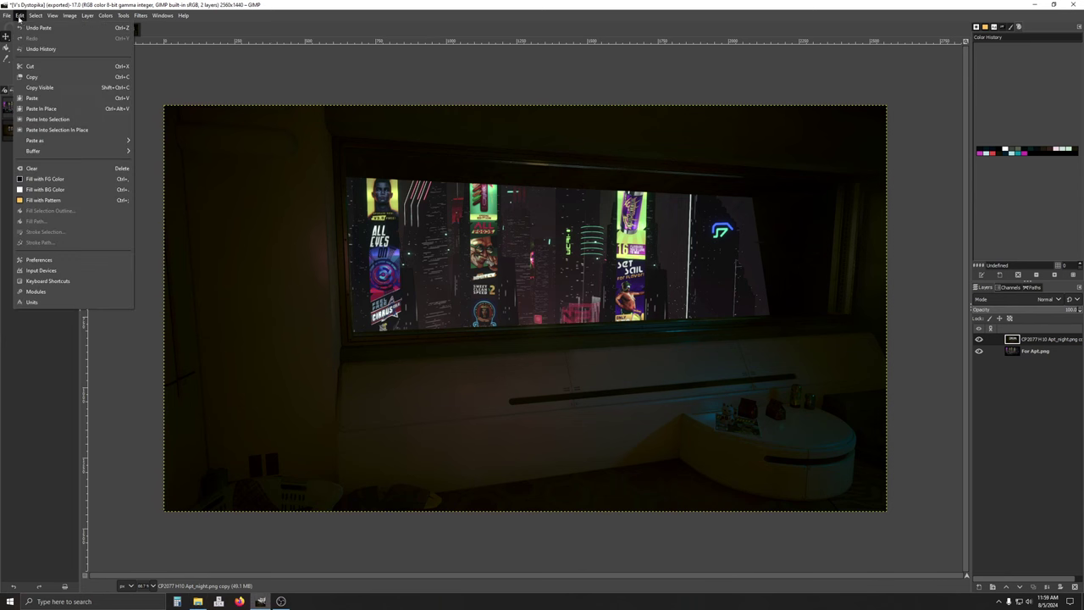
click(38, 27)
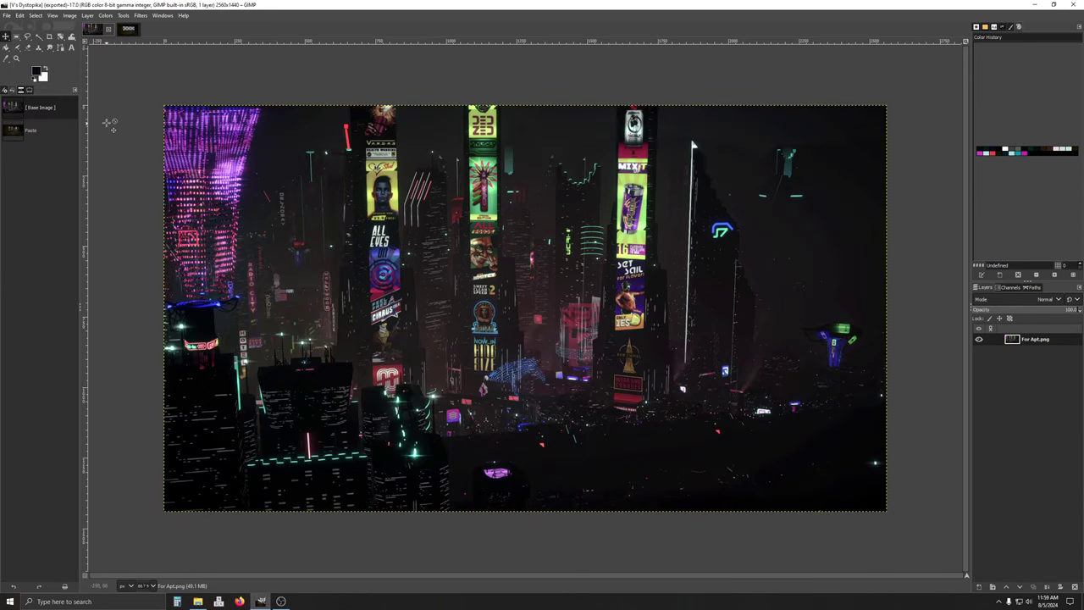
click(7, 15)
click(25, 43)
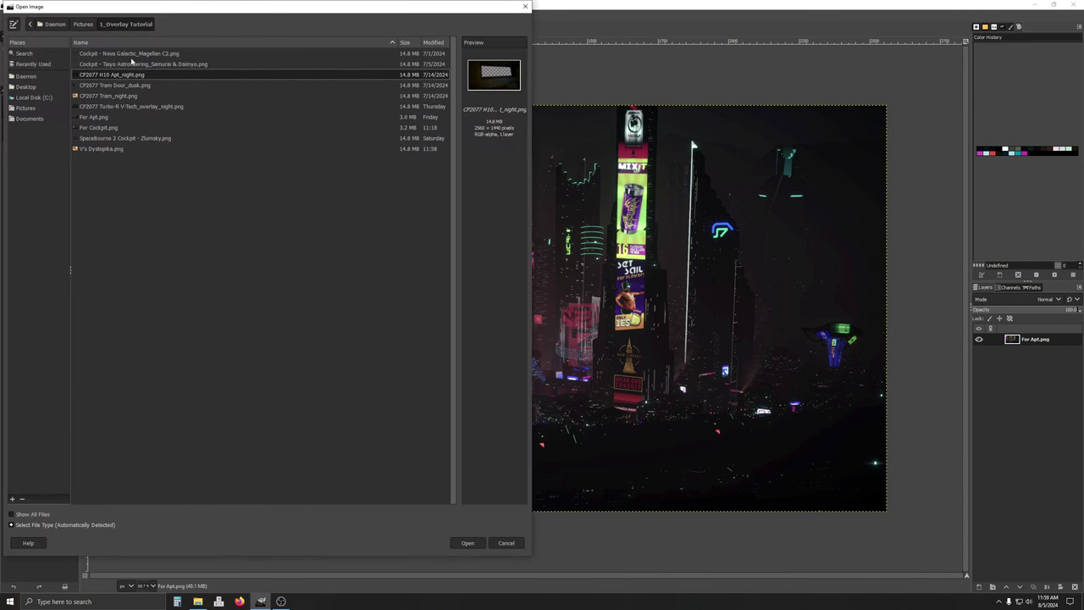
click(125, 97)
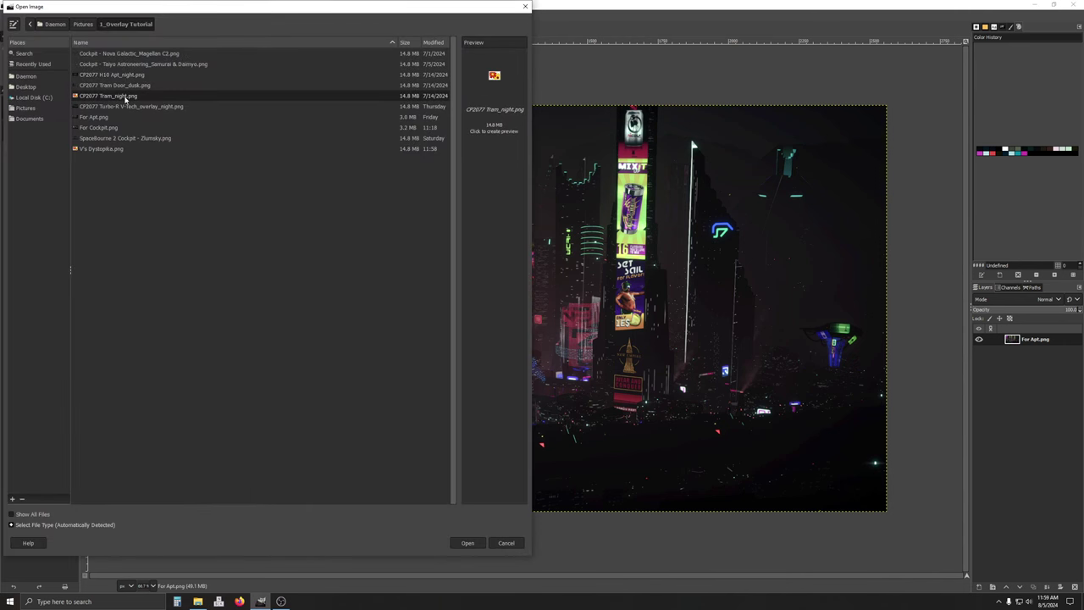
click(468, 543)
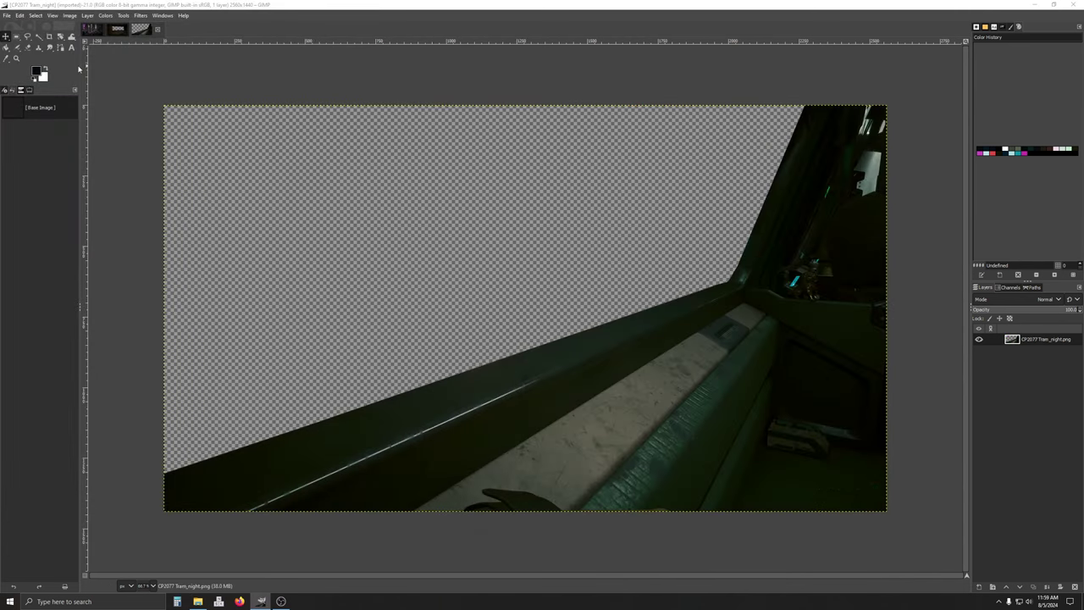
Copy the tram overlay and paste it as a new layer on the V's Dystopika image
click(20, 15)
click(25, 78)
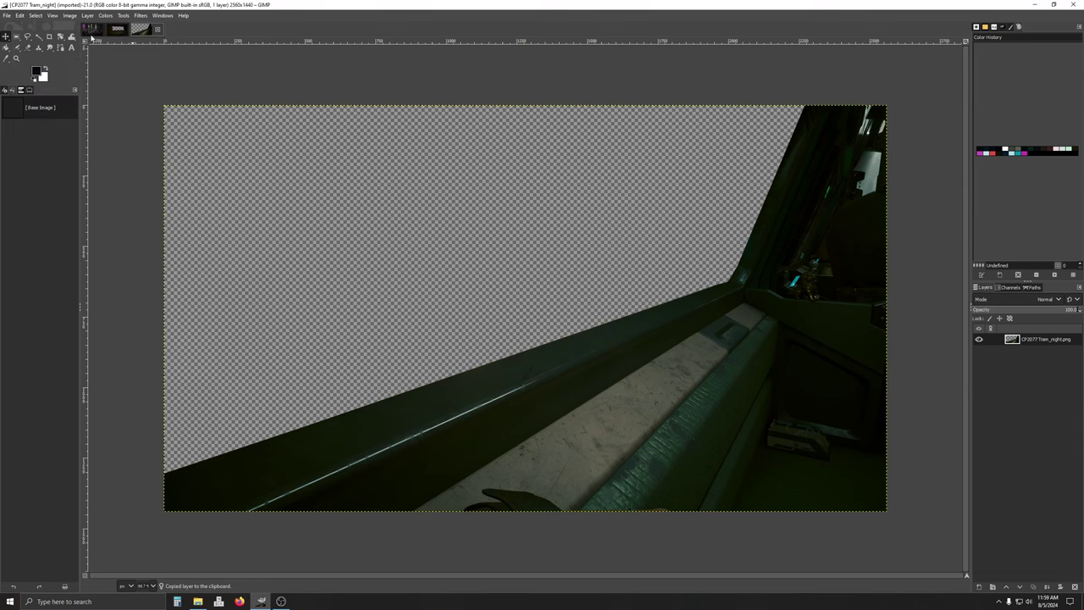
click(94, 29)
click(19, 15)
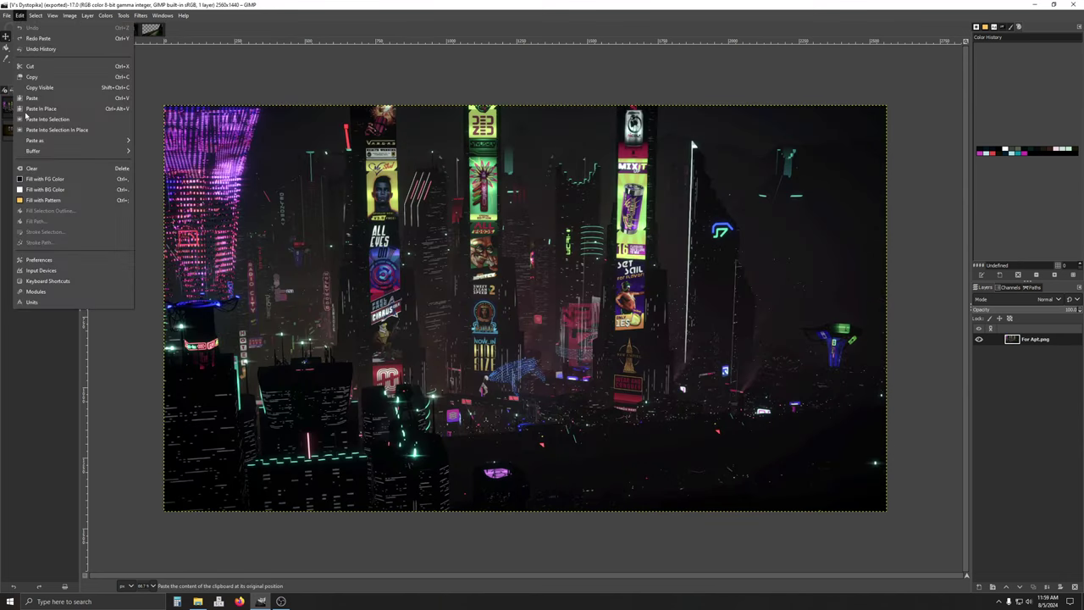
mouse_move(97, 144)
click(152, 140)
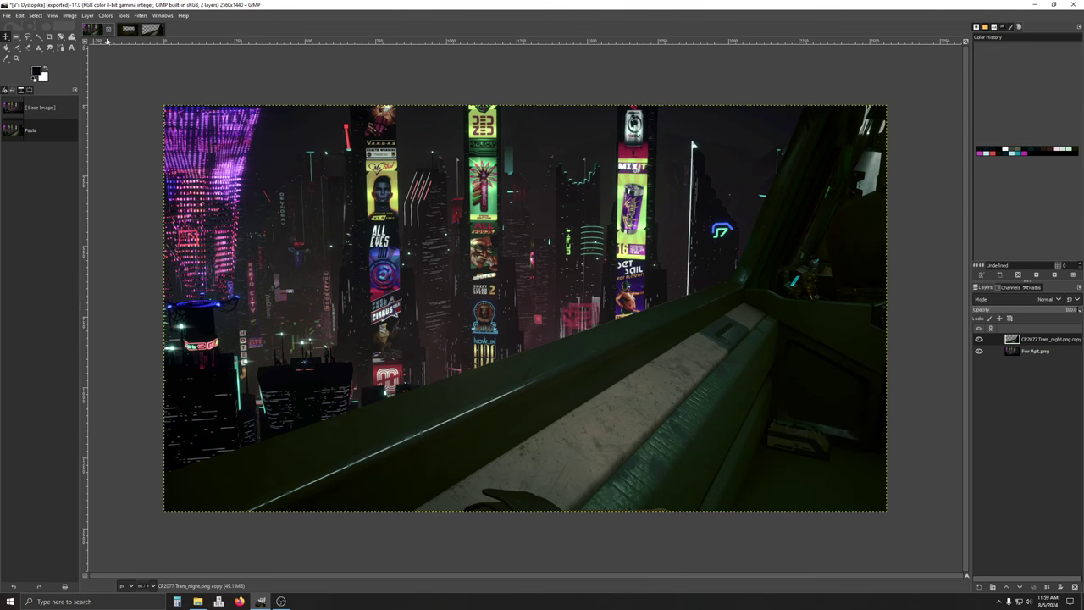
Close the tram, Apt_night and V's Dystopika images, discarding unsaved changes
click(151, 29)
click(155, 30)
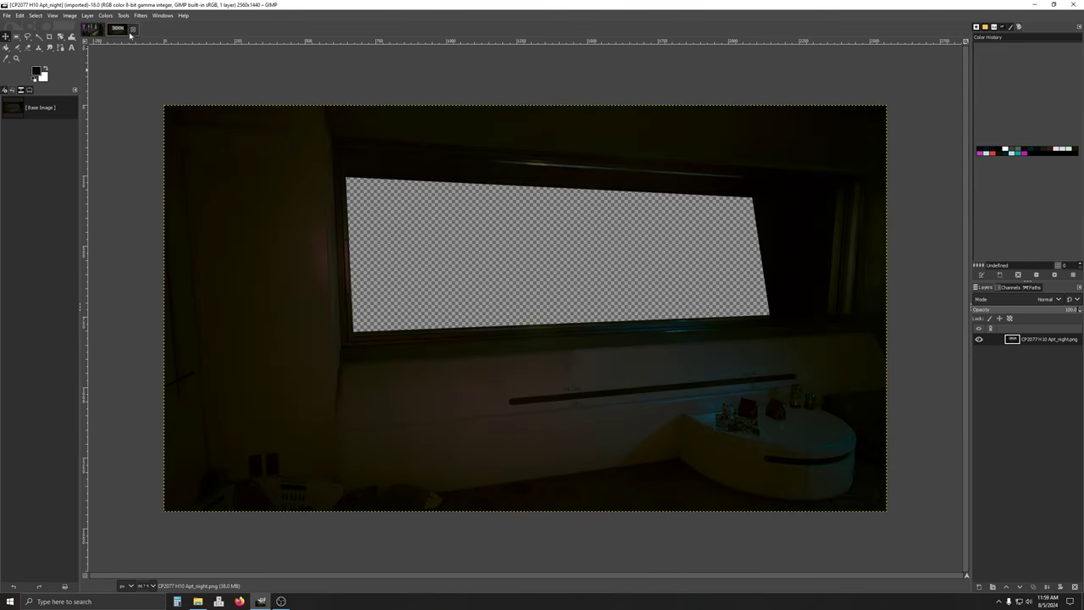
click(132, 29)
click(107, 29)
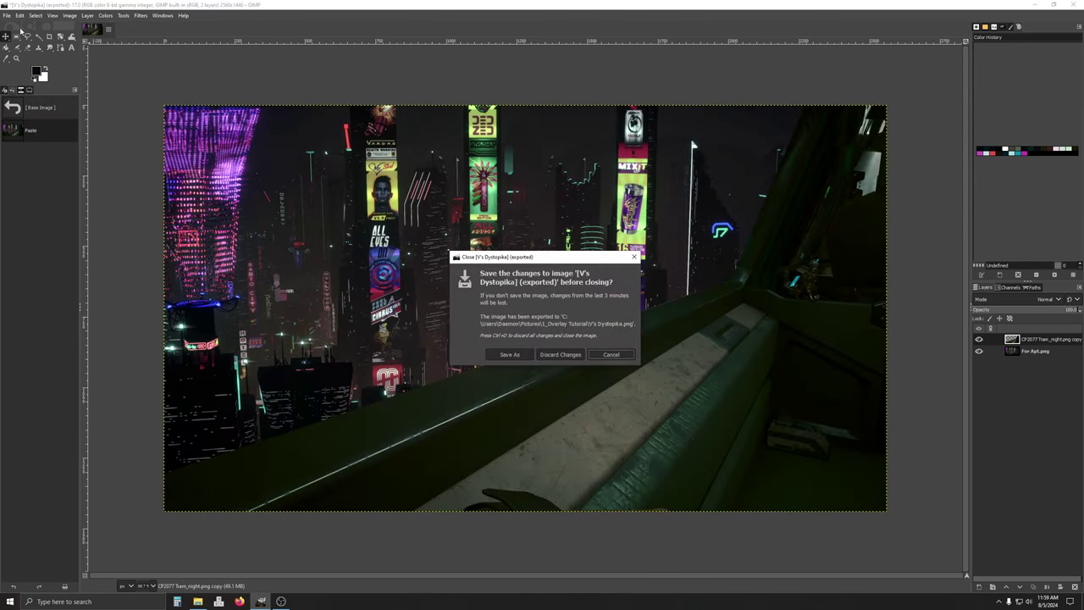
click(560, 354)
Open the For Cockpit.png city screenshot
click(7, 15)
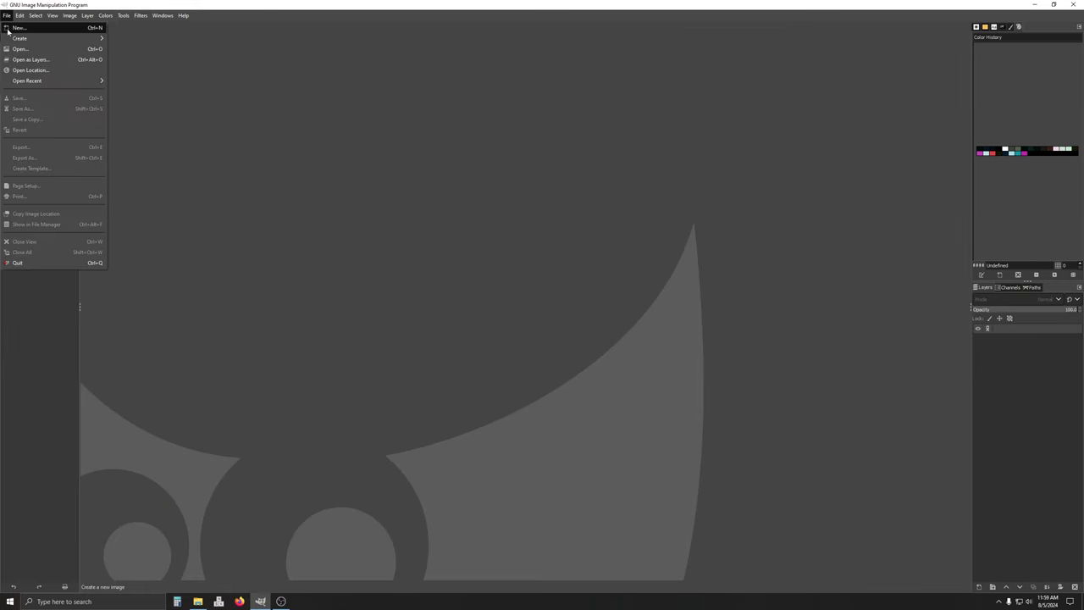
click(19, 48)
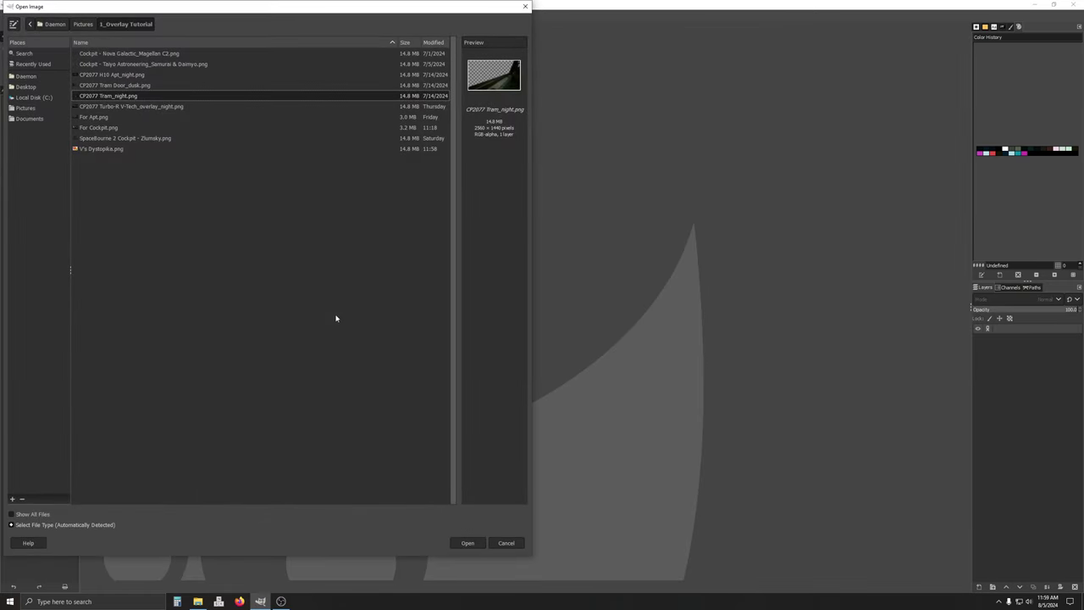
click(111, 127)
click(467, 543)
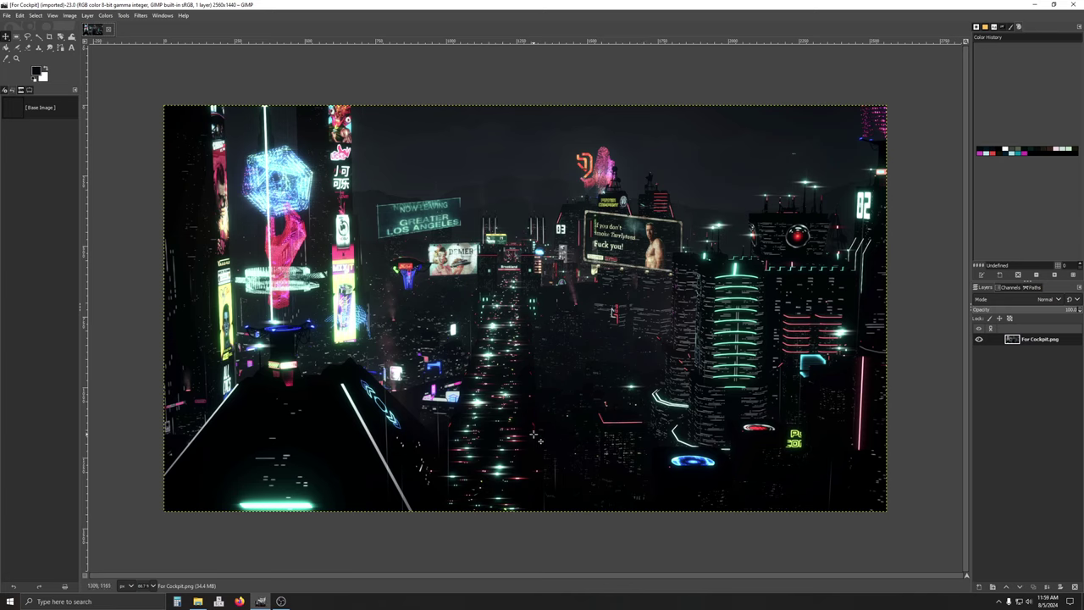
Open the SpaceBourne 2 Cockpit overlay PNG
click(6, 15)
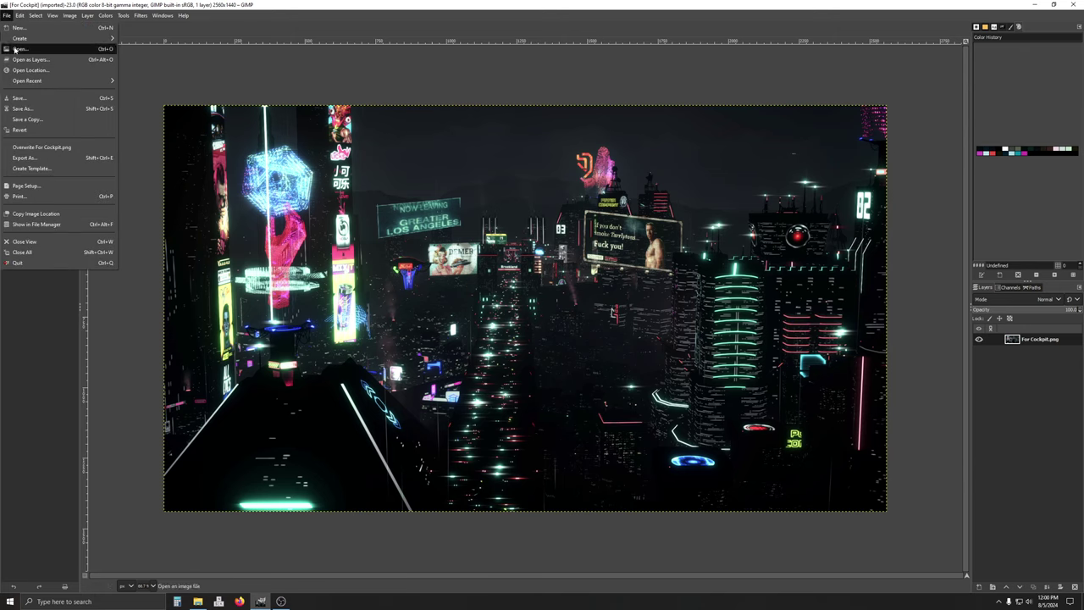
click(70, 50)
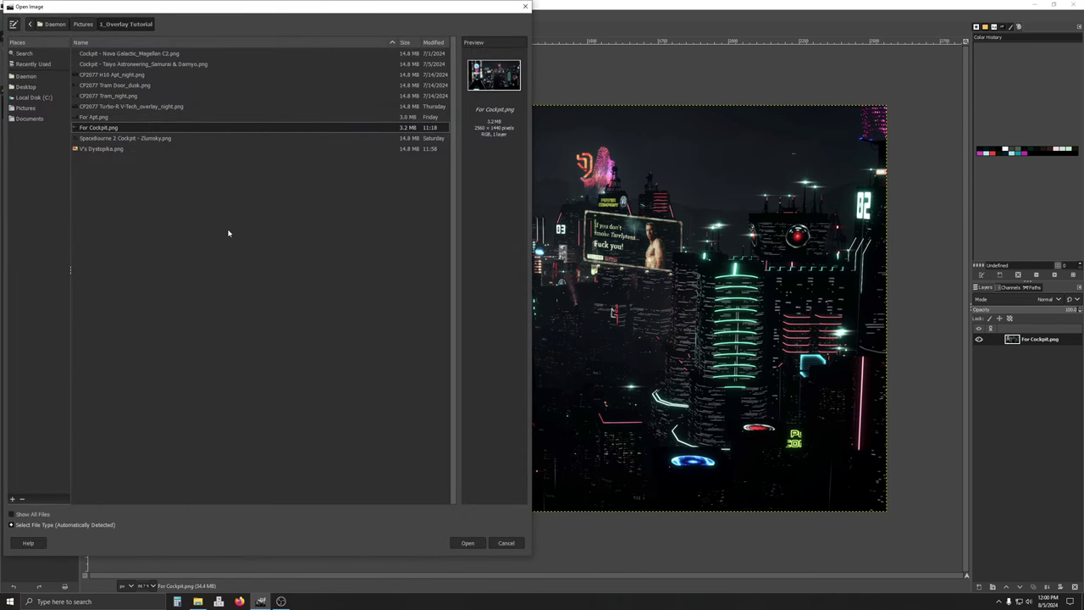
click(167, 139)
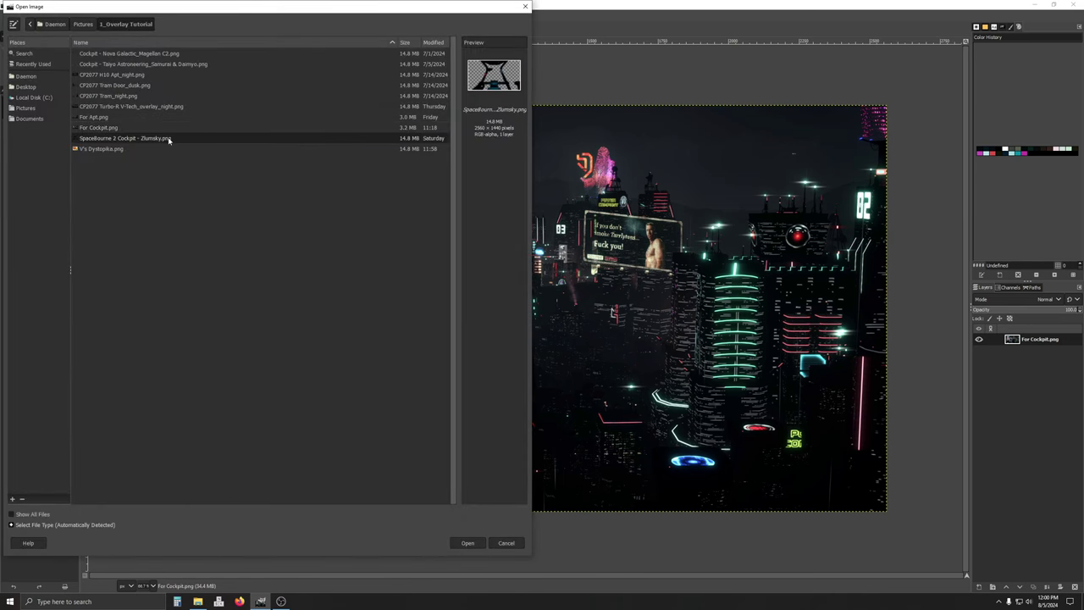
click(467, 543)
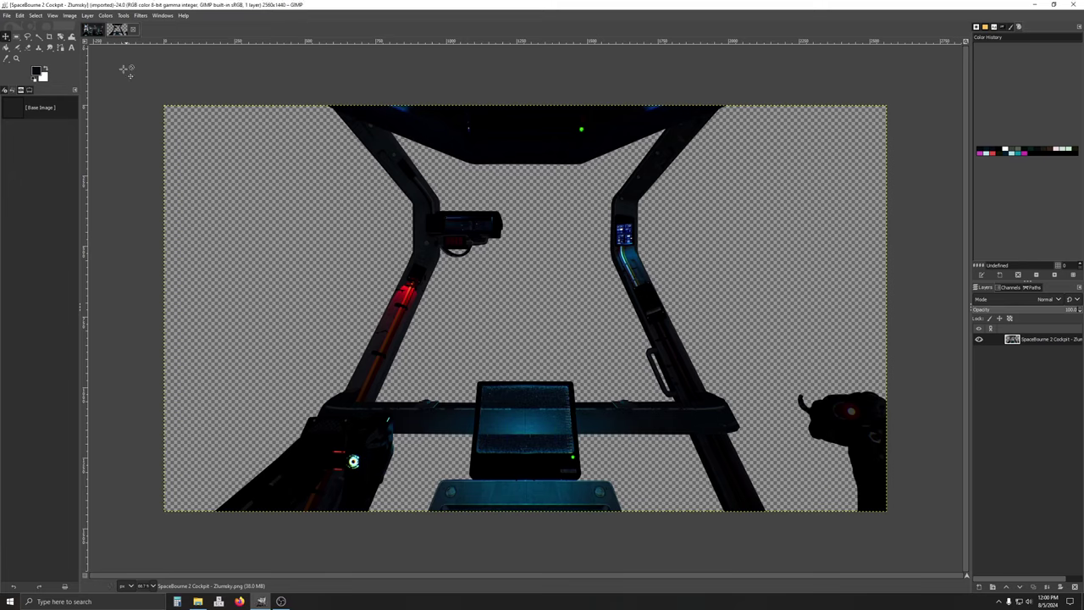
Copy the ship cockpit and paste it as a new layer on the For Cockpit image
click(20, 16)
click(32, 76)
click(95, 30)
click(19, 16)
mouse_move(33, 140)
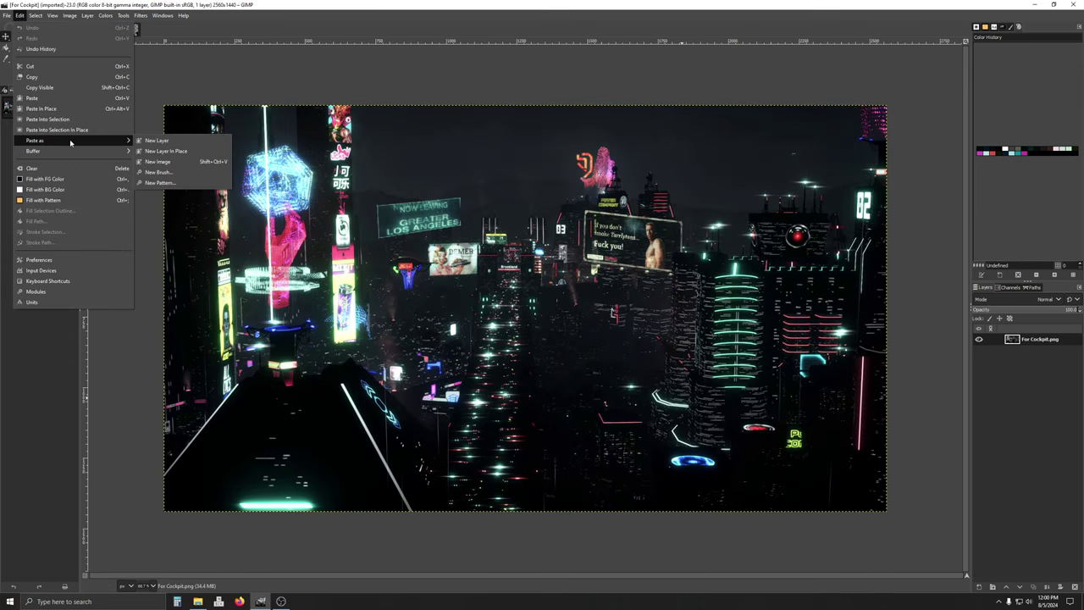
click(165, 150)
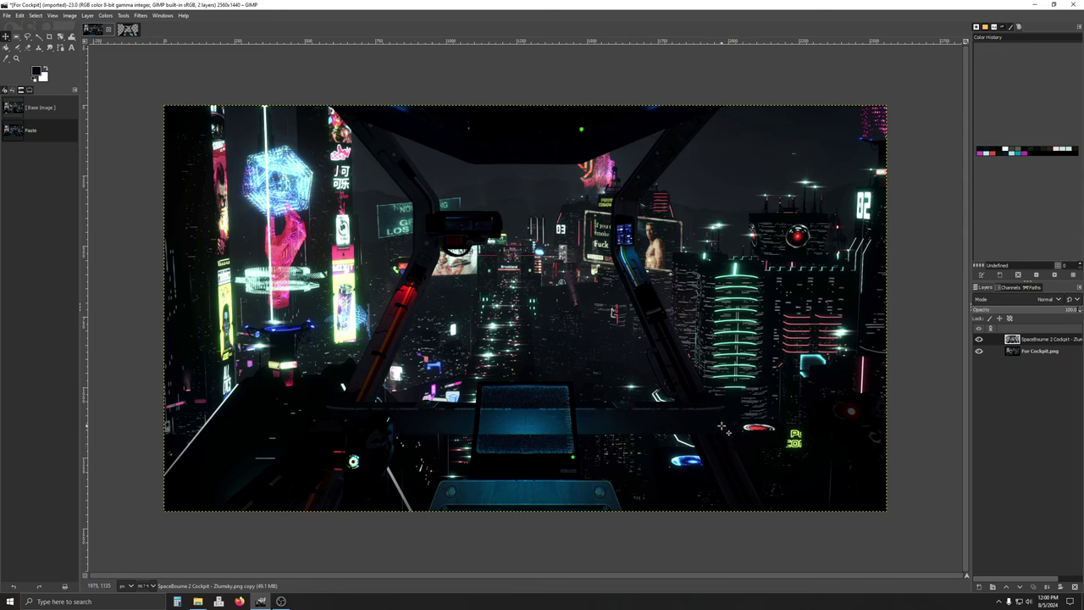
Undo the ship cockpit paste and open CF2077 Turbo-R V-Tech_overlay_night.png
click(20, 15)
click(29, 28)
click(7, 16)
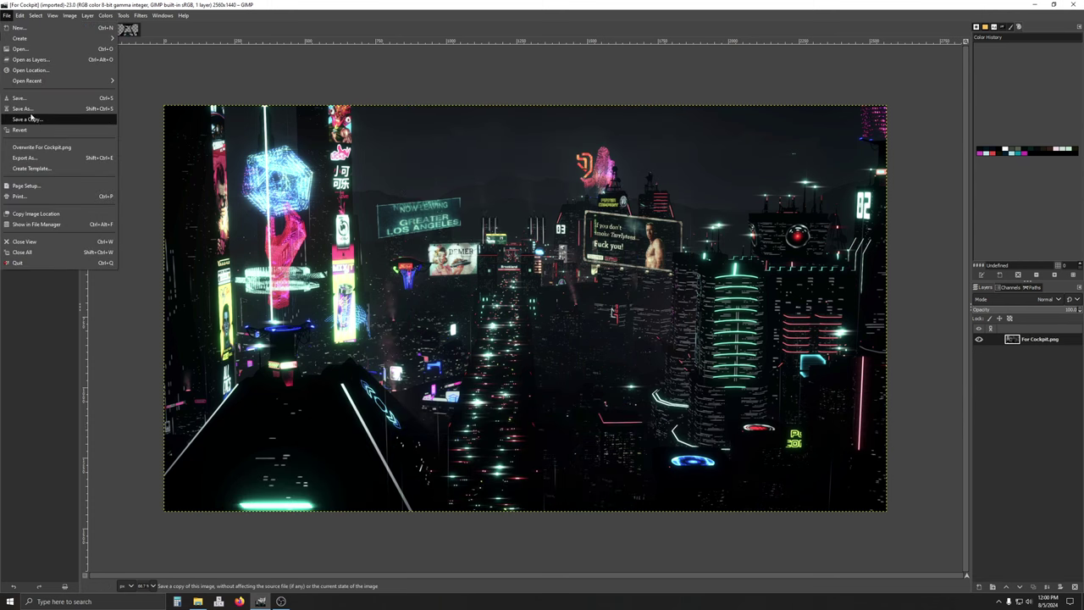
click(20, 48)
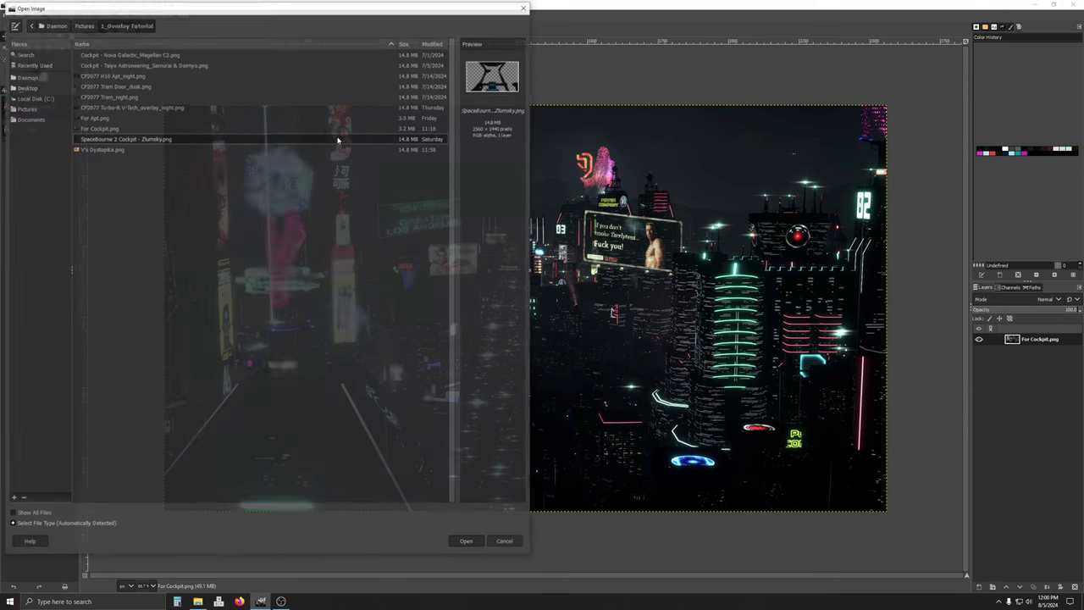
click(125, 107)
click(468, 544)
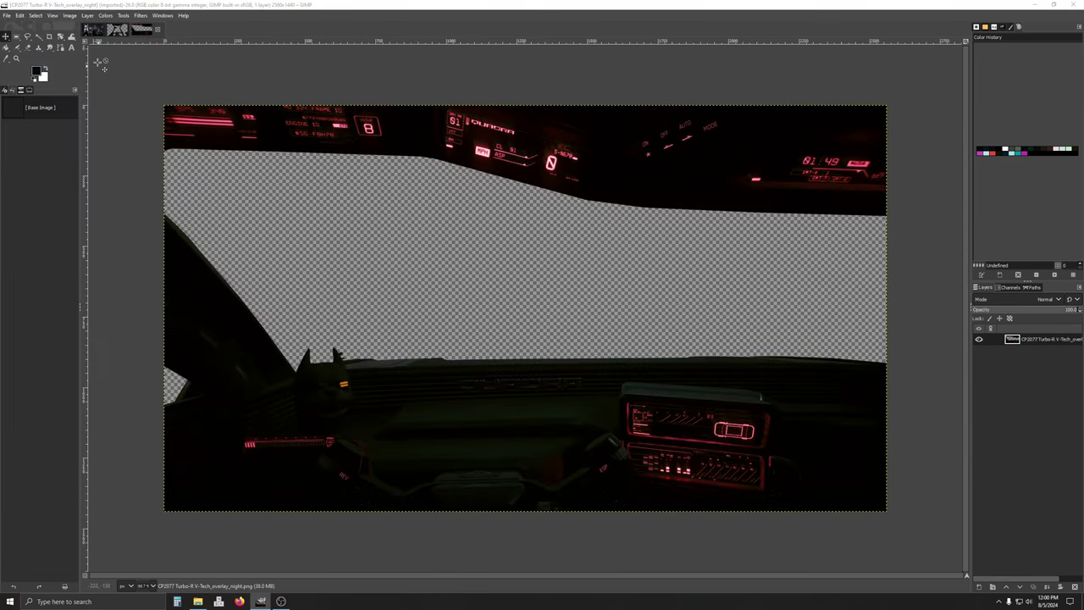
Copy the Turbo-R car dashboard and paste it as a new layer on For Cockpit
click(19, 15)
click(38, 76)
click(93, 30)
click(19, 15)
mouse_move(50, 144)
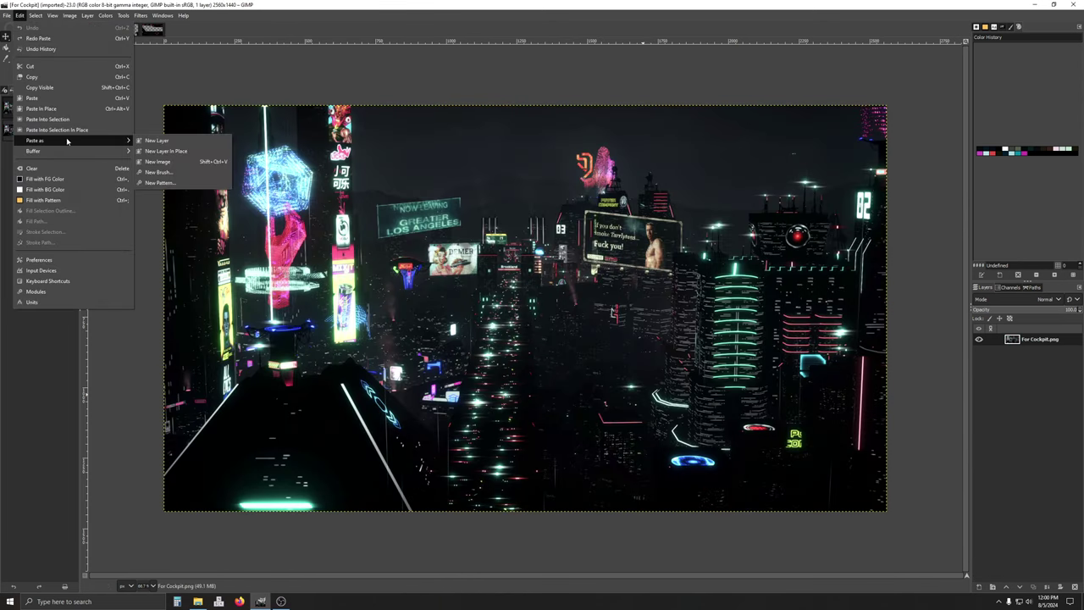
click(157, 151)
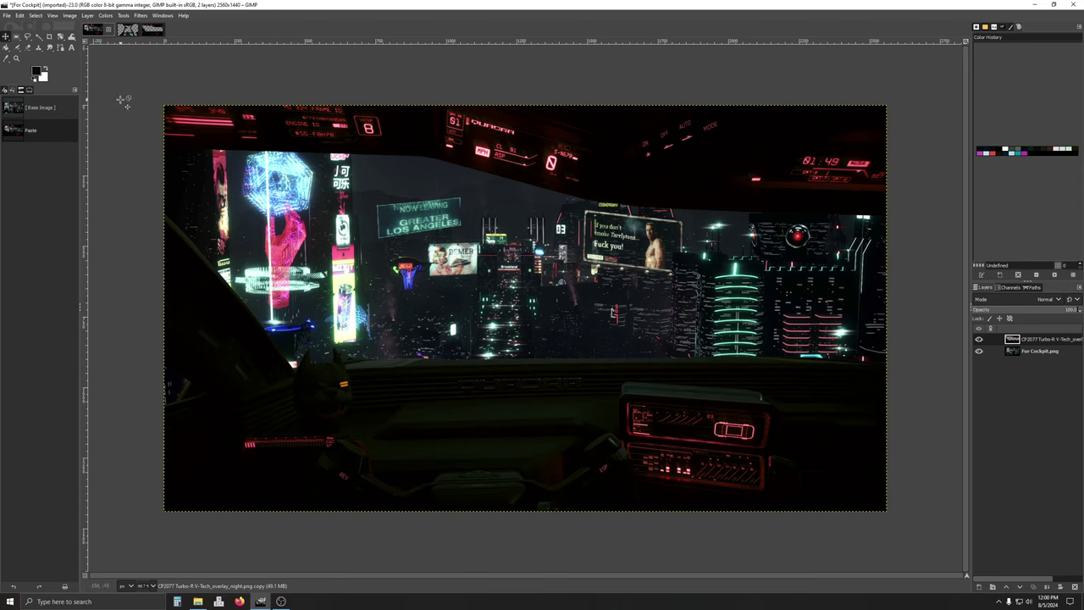
Undo the car dashboard paste and open Cockpit - Nova Galactic_Magellan C2.png
click(19, 15)
click(17, 26)
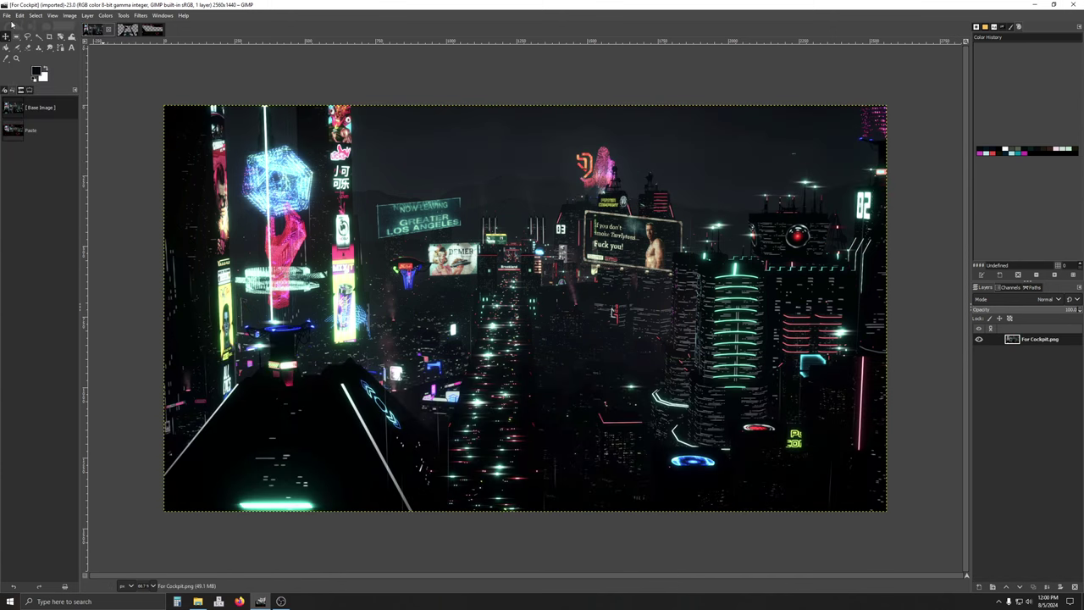
click(7, 16)
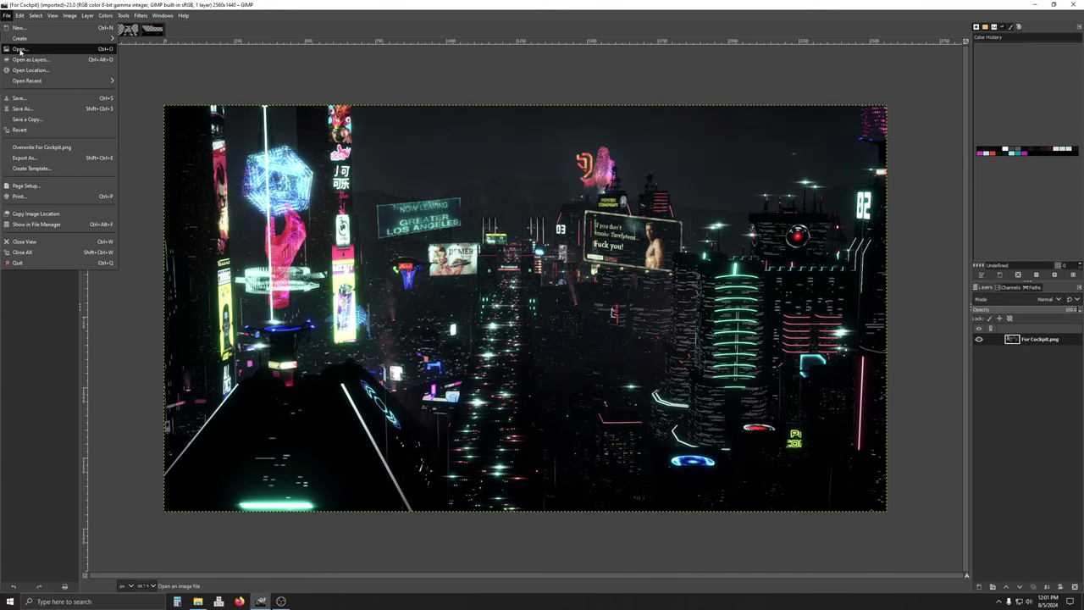
click(19, 50)
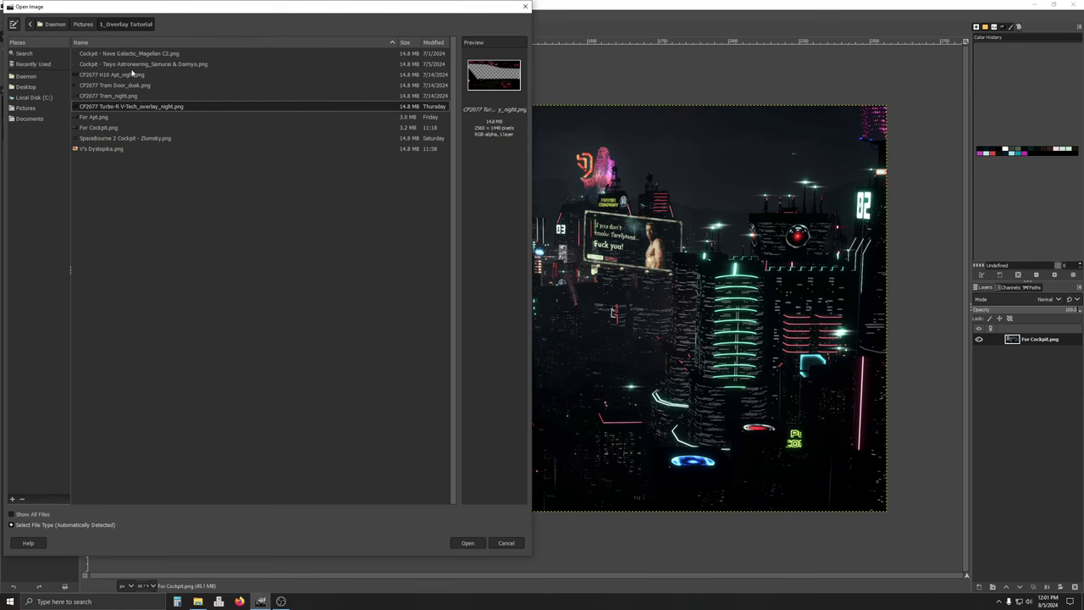
click(153, 55)
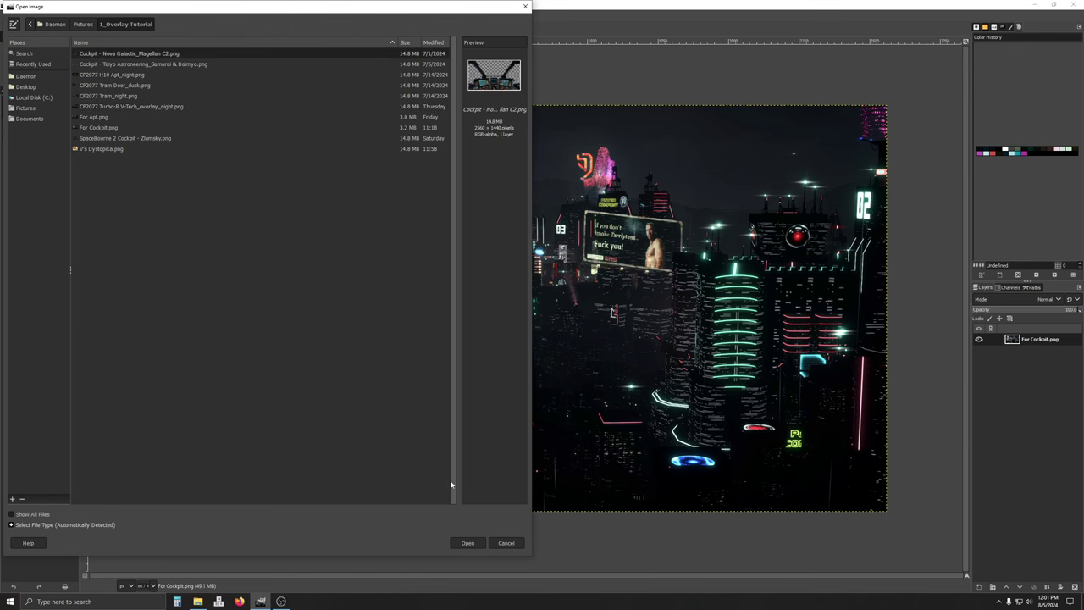
click(467, 543)
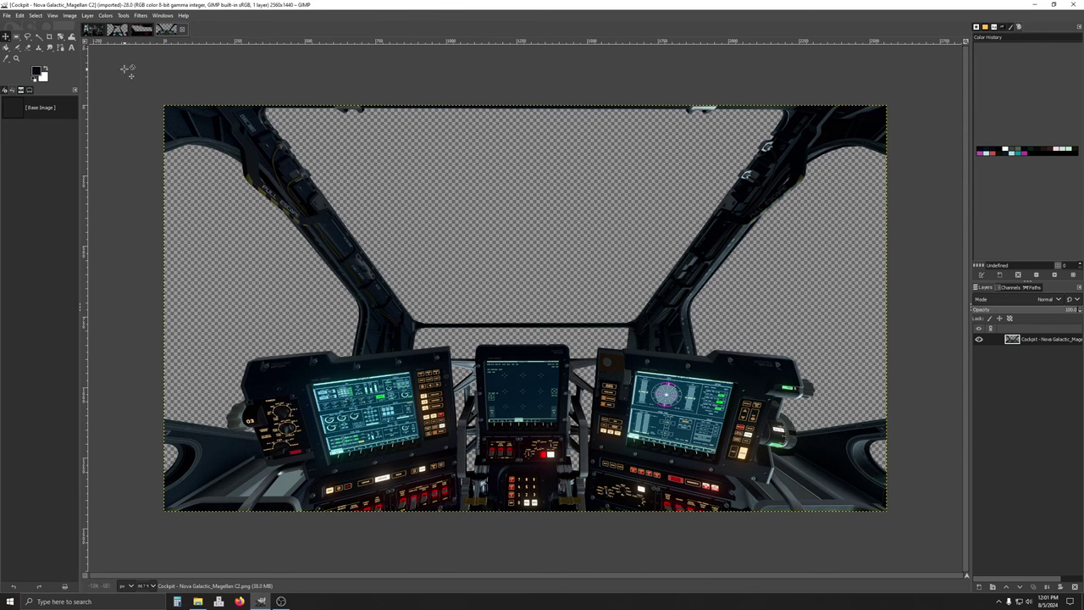
Copy the Nova Galactic cockpit and paste it as a new layer on For Cockpit
click(20, 16)
click(32, 77)
key(alt+1)
click(19, 15)
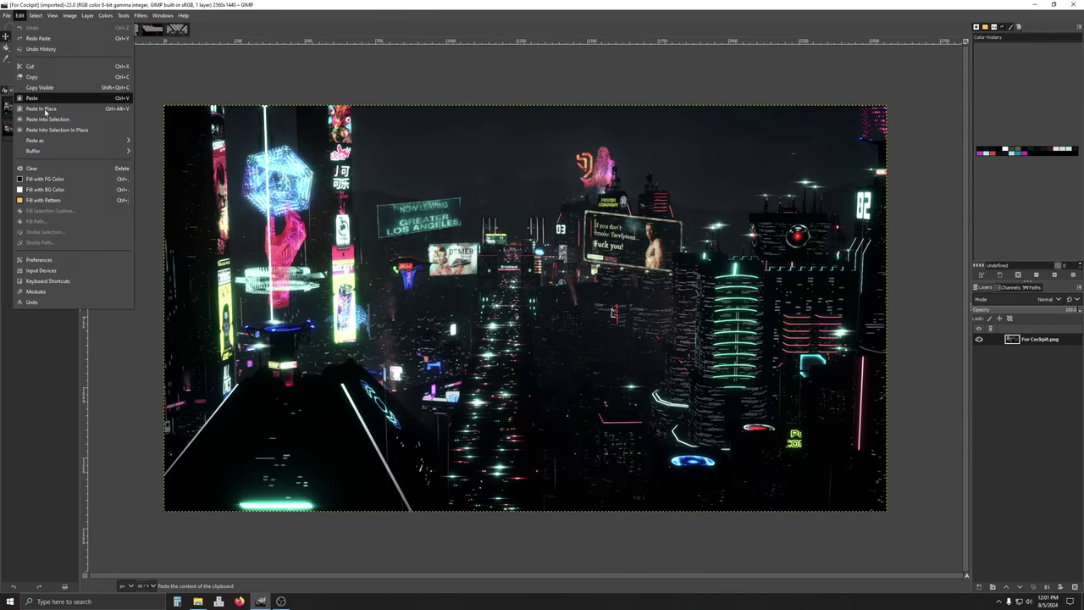
mouse_move(51, 141)
click(147, 142)
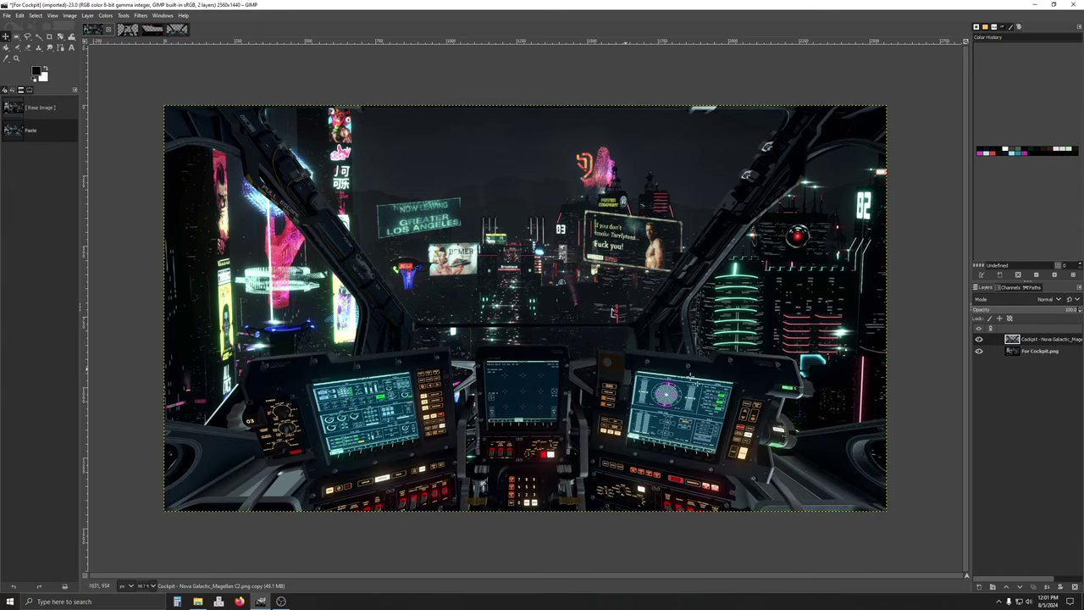